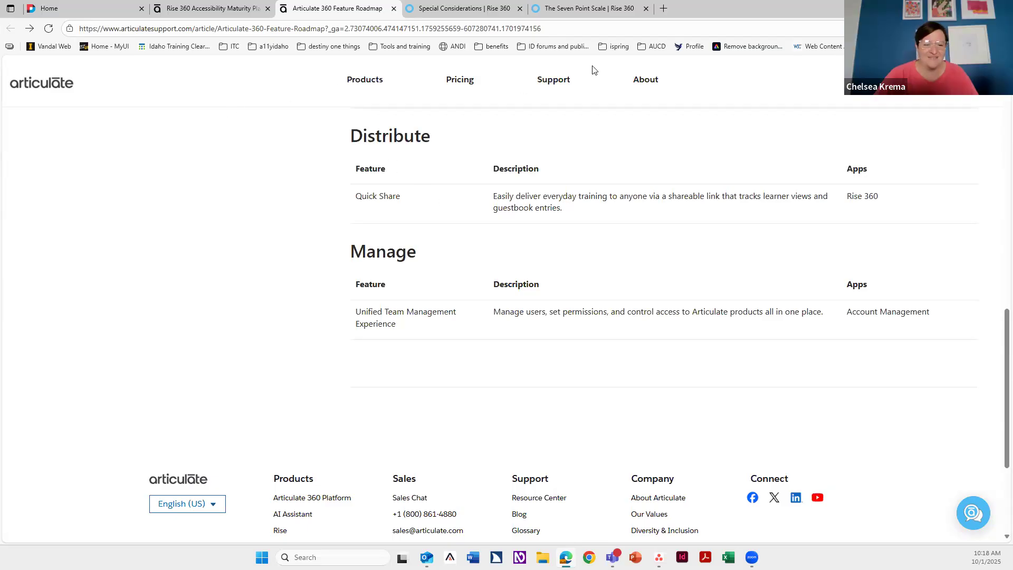
click(287, 28)
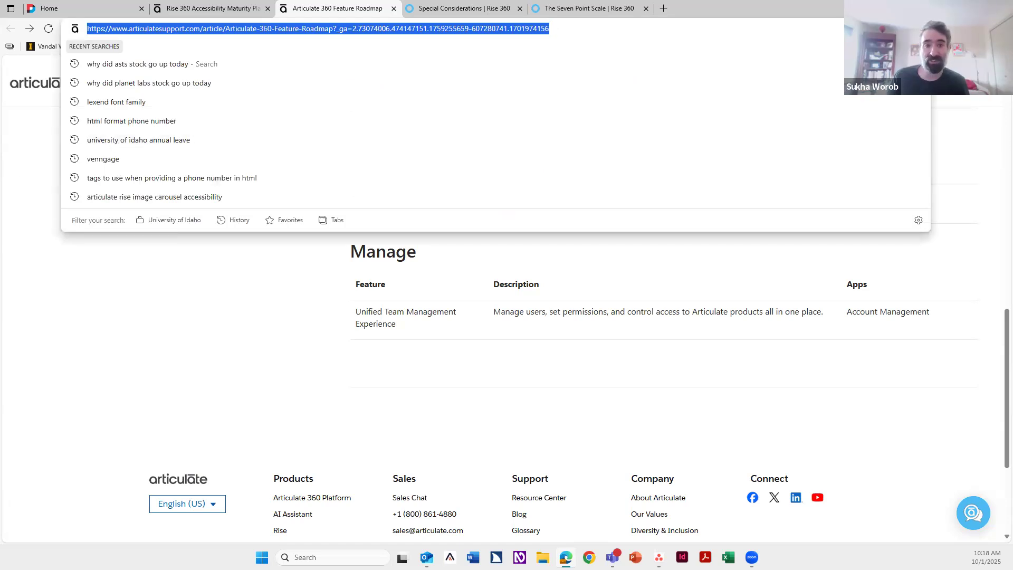
key(alt+Tab)
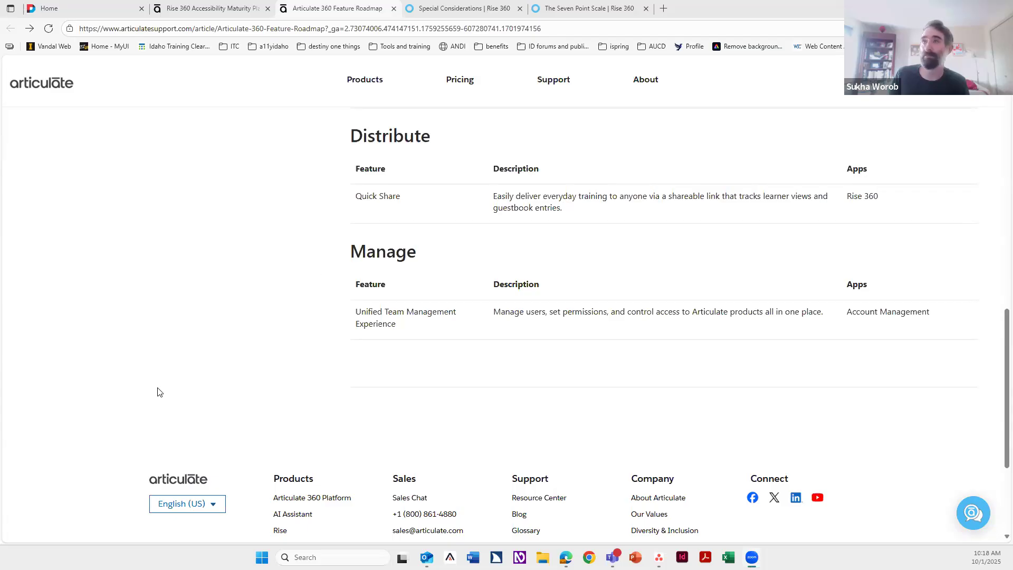
Step: Search the Idaho Training Clearinghouse resource library for "authoring"
click(78, 11)
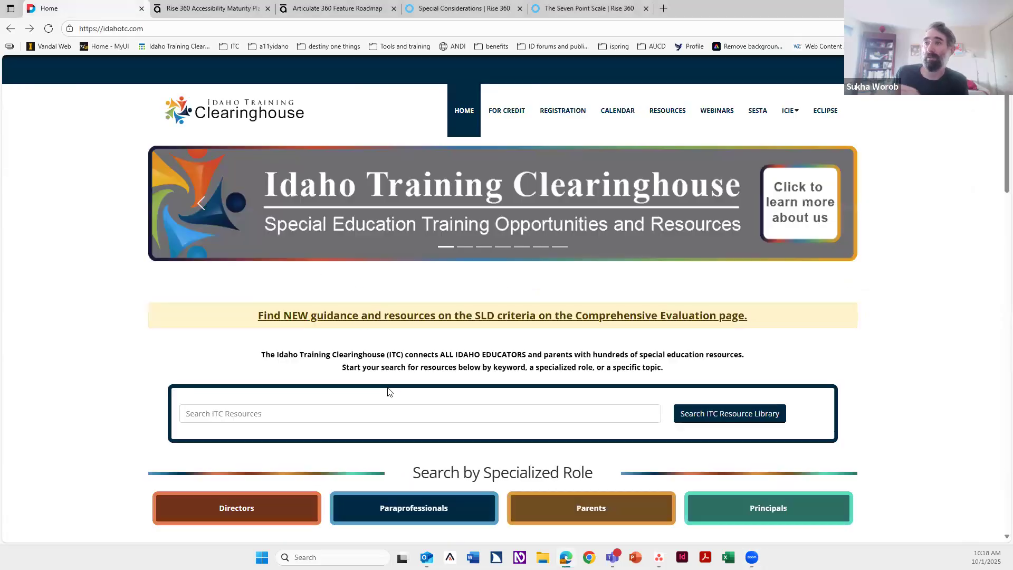
click(257, 419)
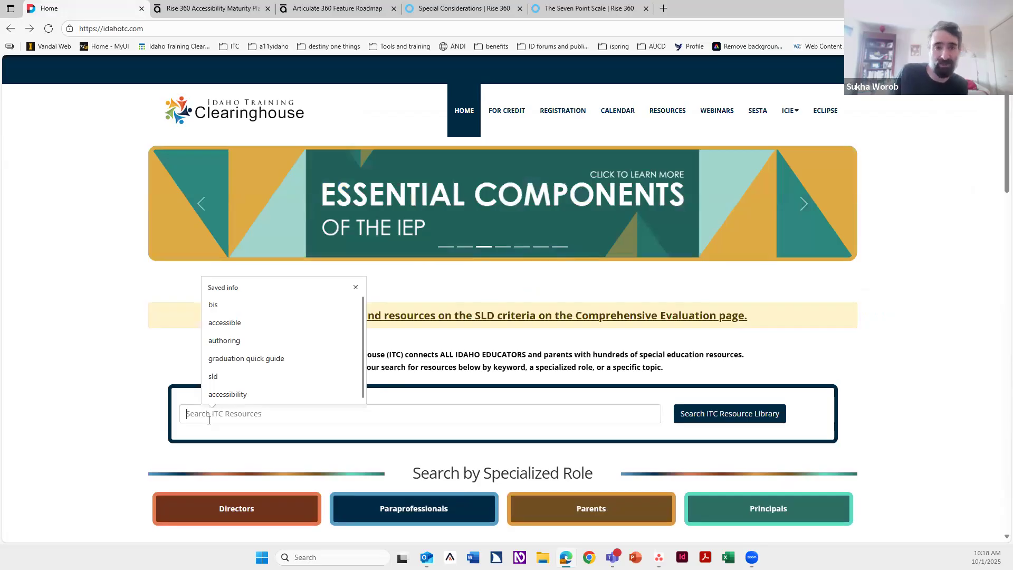
text(authoring)
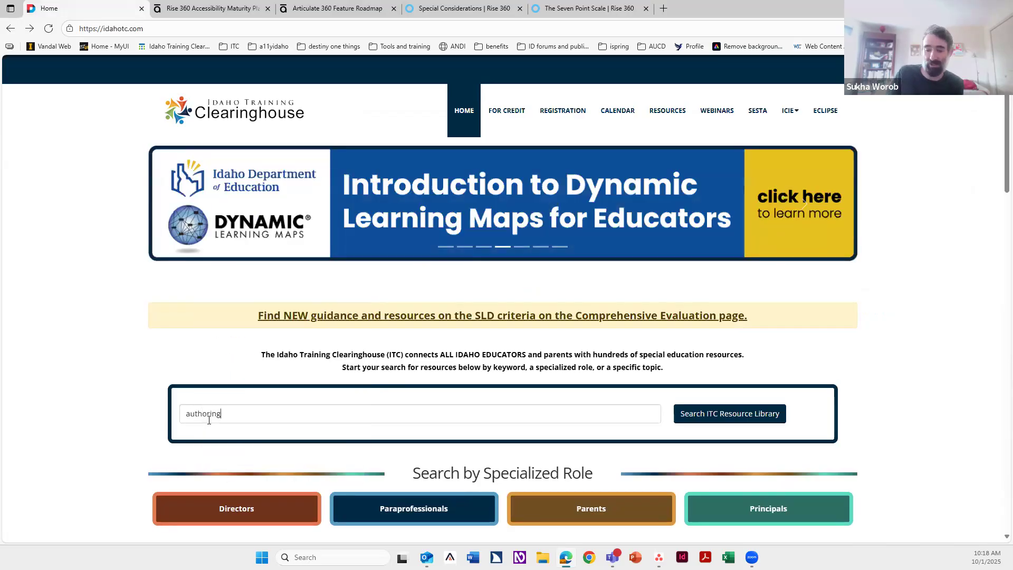
key(Return)
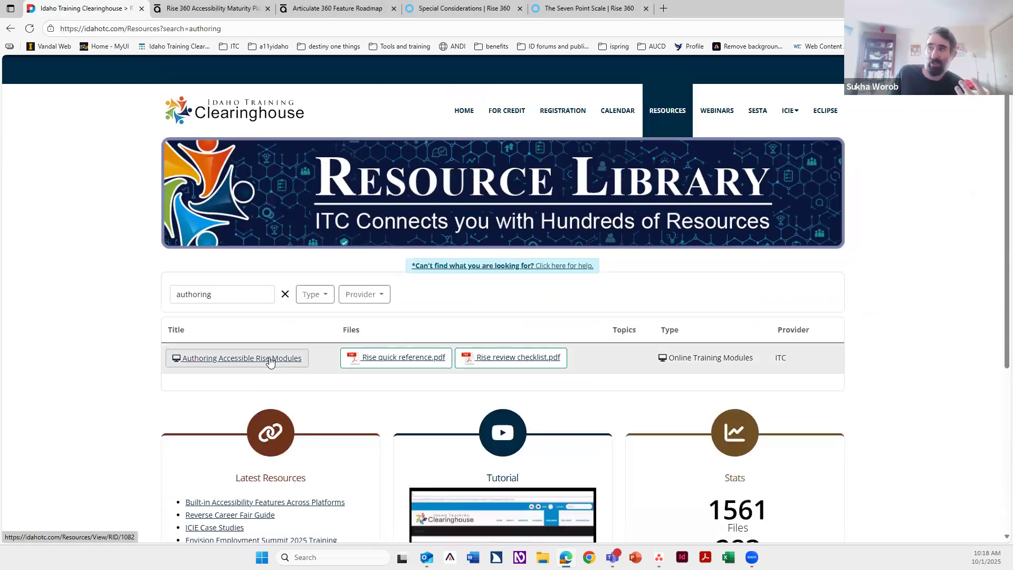
Step: Open the Rise quick reference PDF preview and highlight its list of not accessible blocks
click(408, 359)
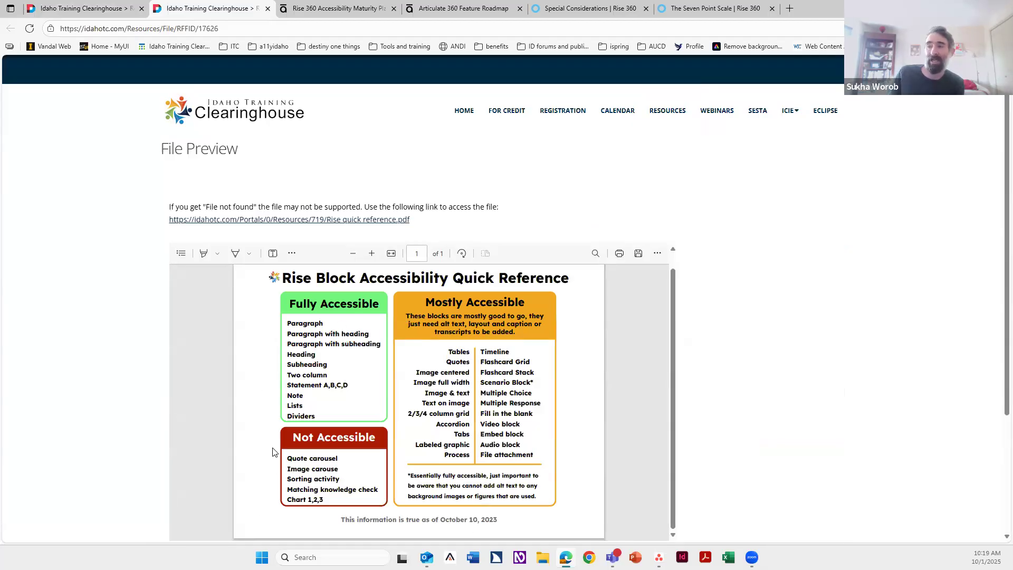
drag(286, 456, 342, 502)
click(342, 503)
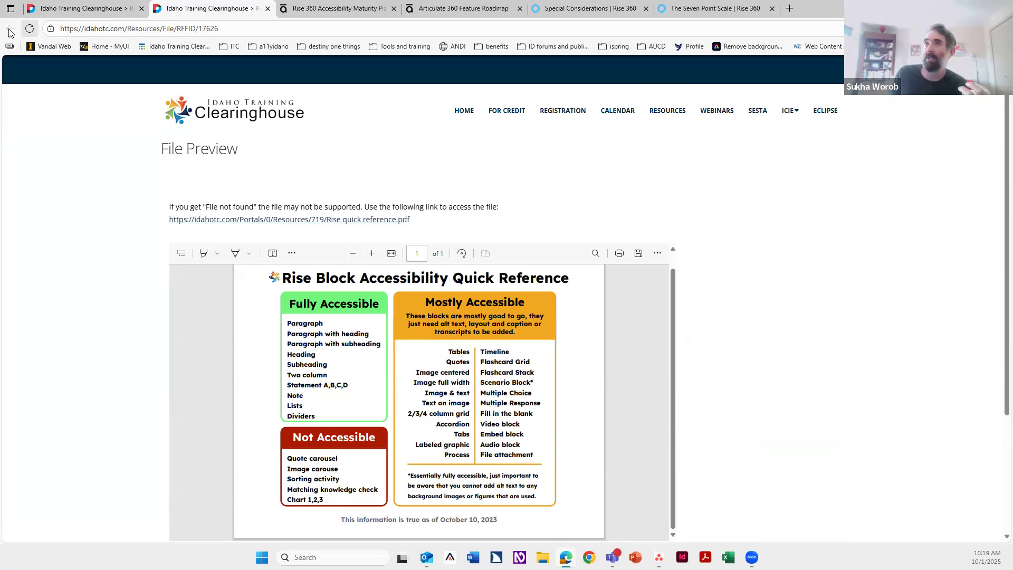
Step: Close the quick reference preview, open the Rise review checklist PDF and enlarge the page
click(268, 9)
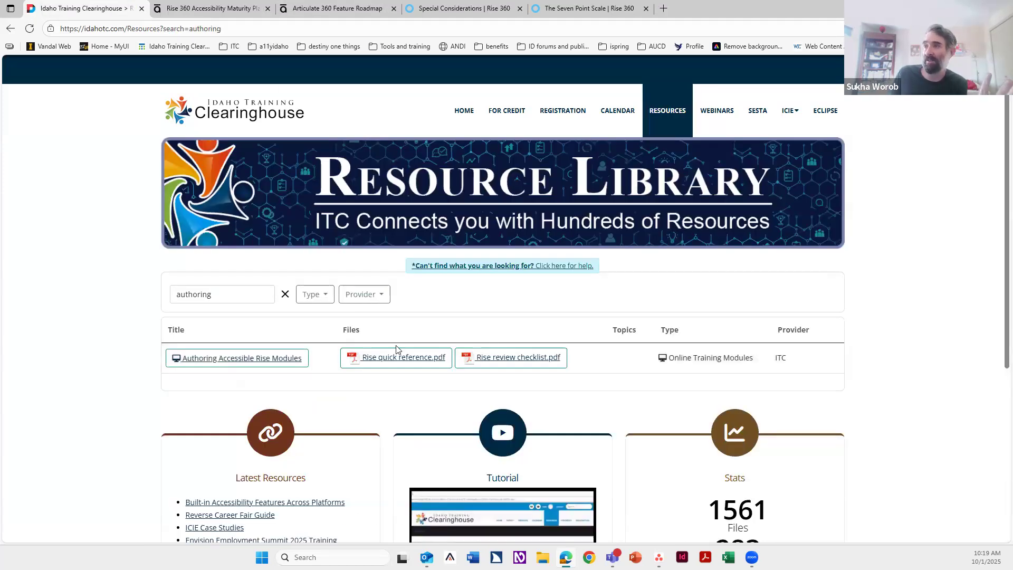
click(496, 359)
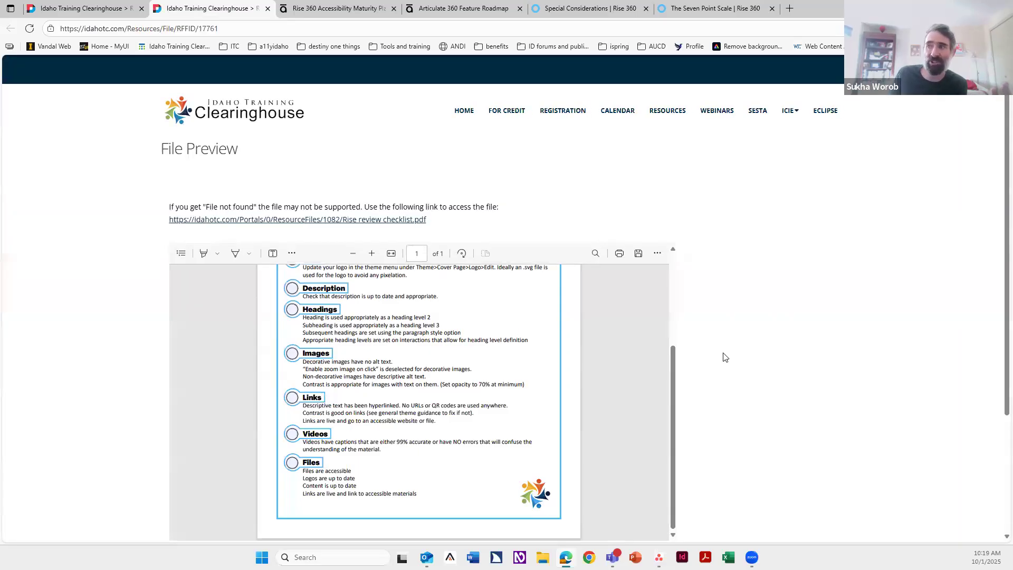
scroll(424, 382, up, 3)
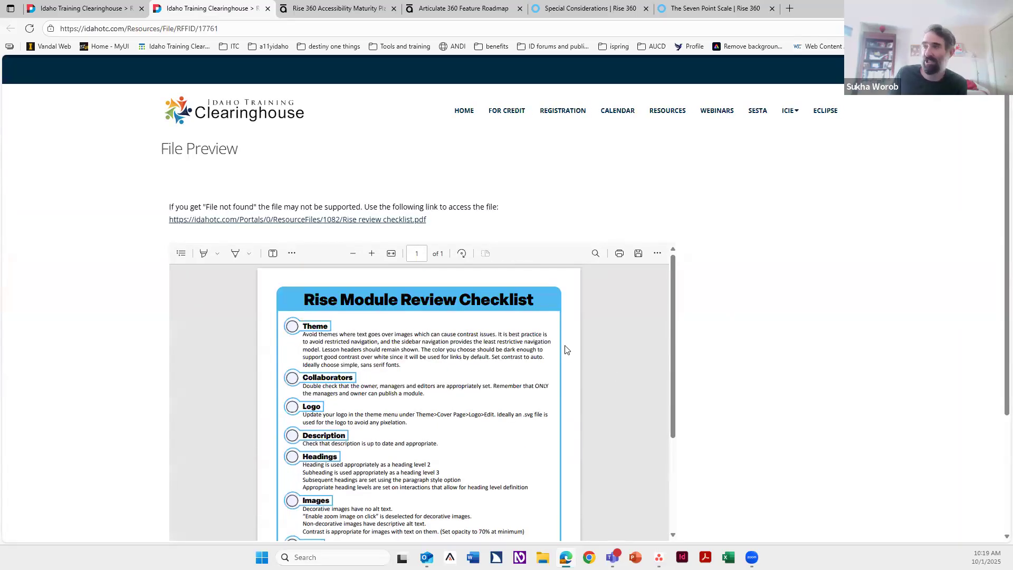
key(ctrl+plus)
key(ctrl+plus)
key(ctrl+plus)
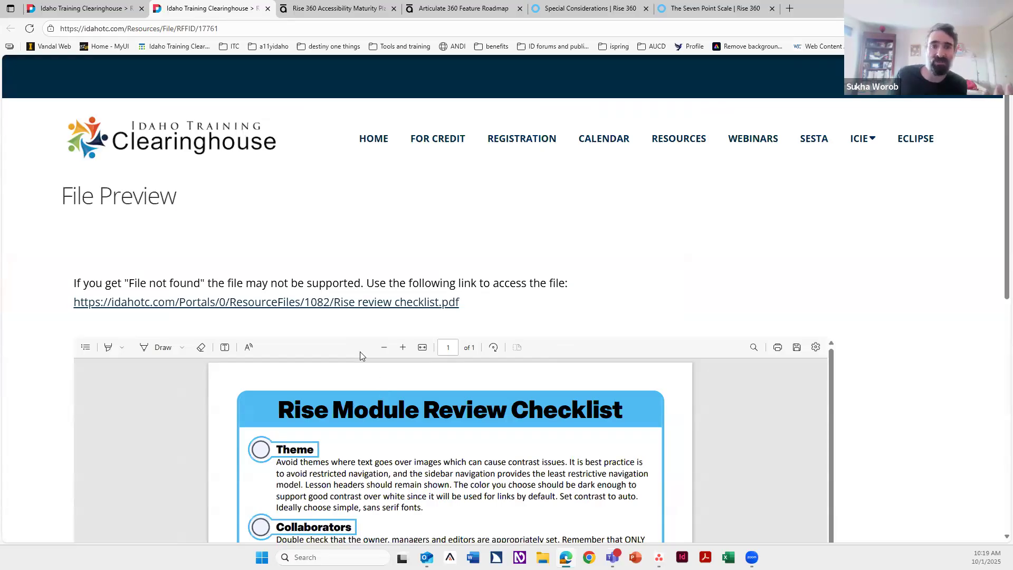
Step: Scroll through the Rise Module Review Checklist sections, then close its preview tab
scroll(452, 436, down, 1)
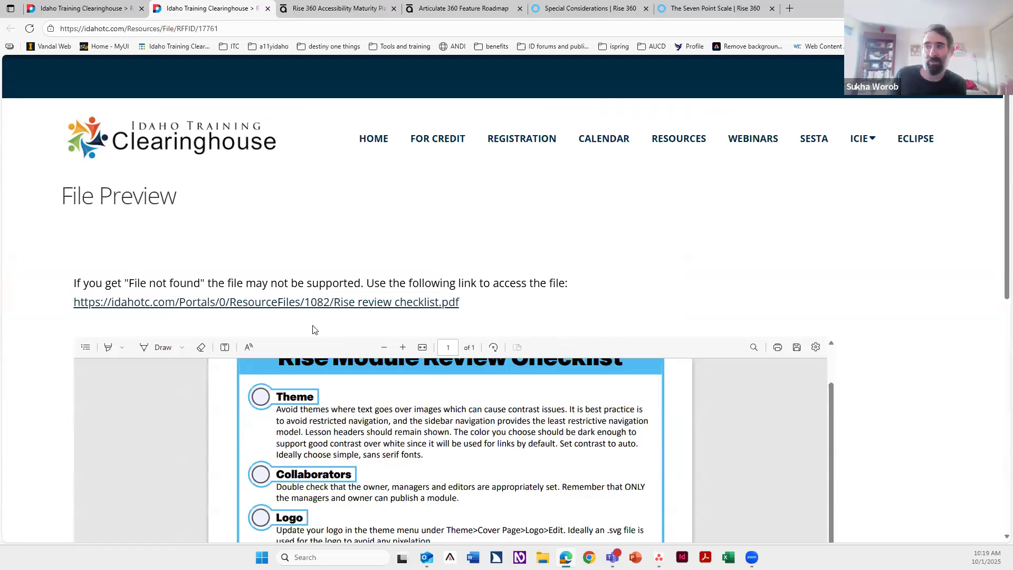
scroll(342, 404, down, 2)
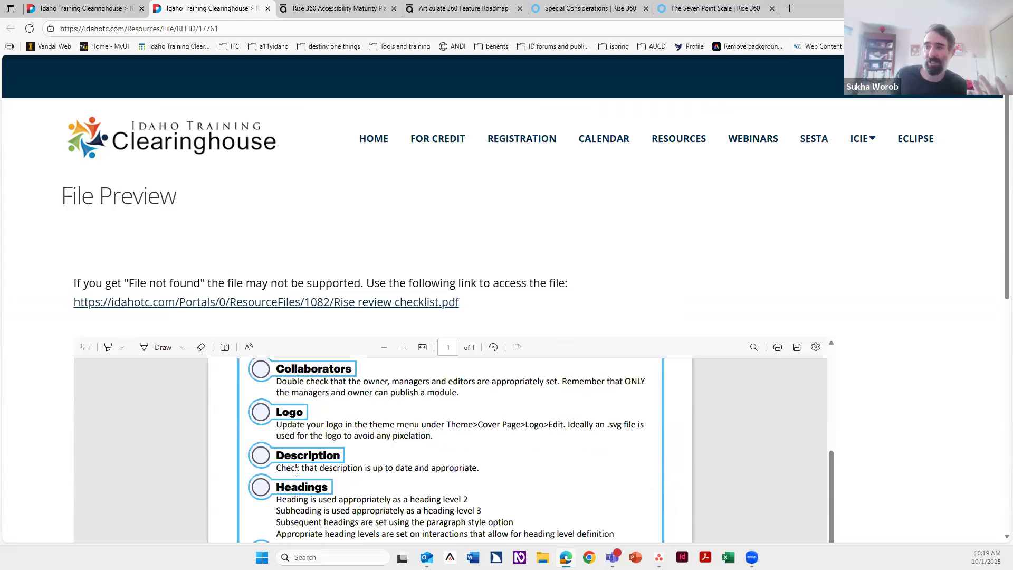
scroll(403, 463, down, 1)
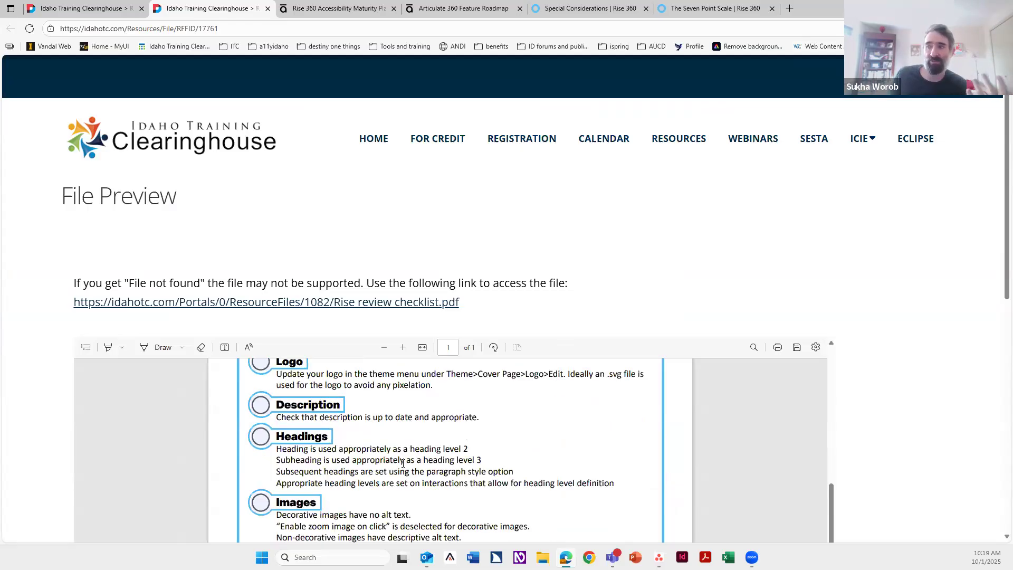
scroll(440, 461, down, 3)
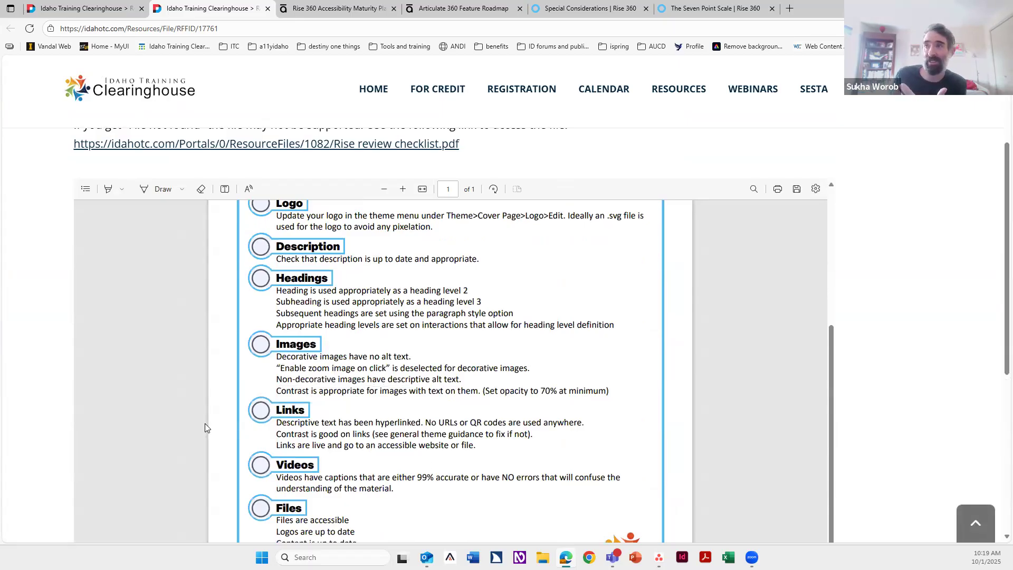
scroll(205, 424, up, 4)
scroll(180, 368, up, 3)
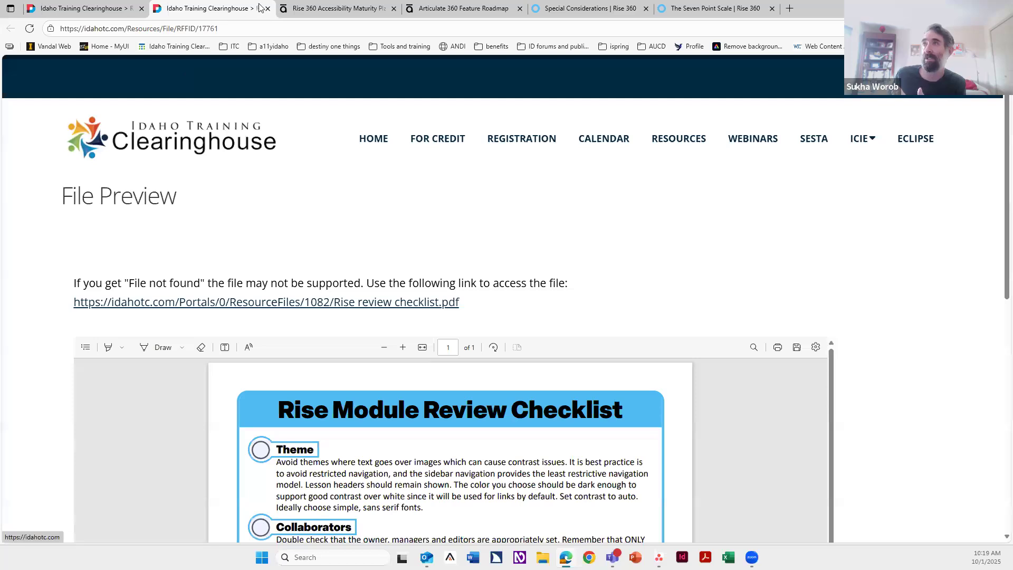
click(268, 9)
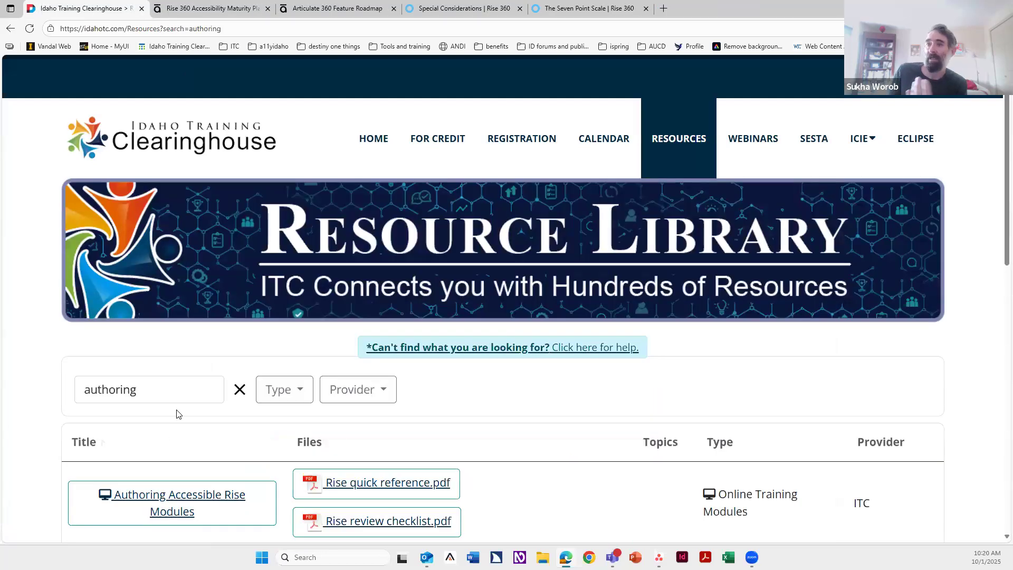
Step: Open the Authoring Accessible Rise Modules resource and launch the course
scroll(168, 438, down, 1)
click(170, 447)
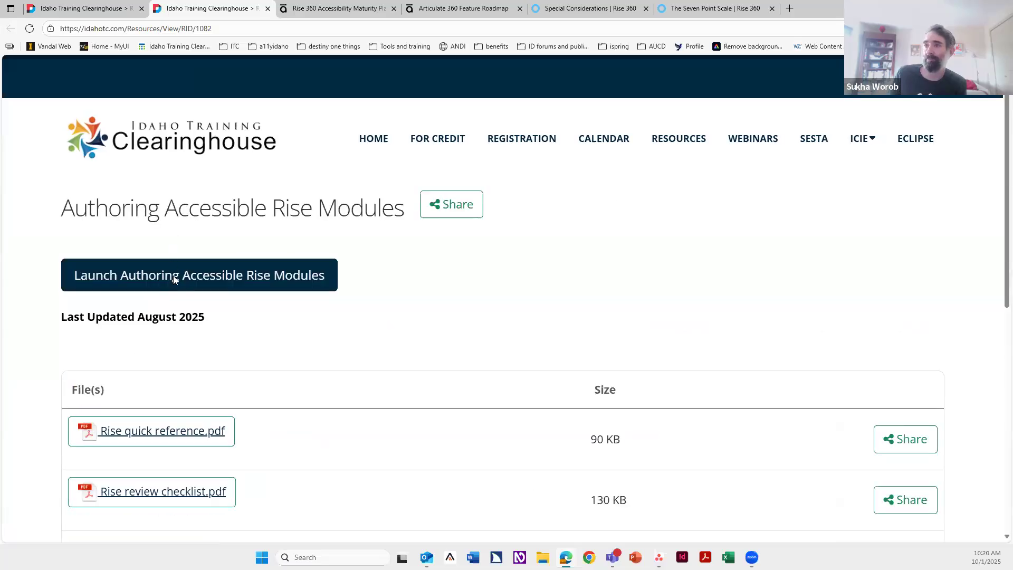
click(175, 281)
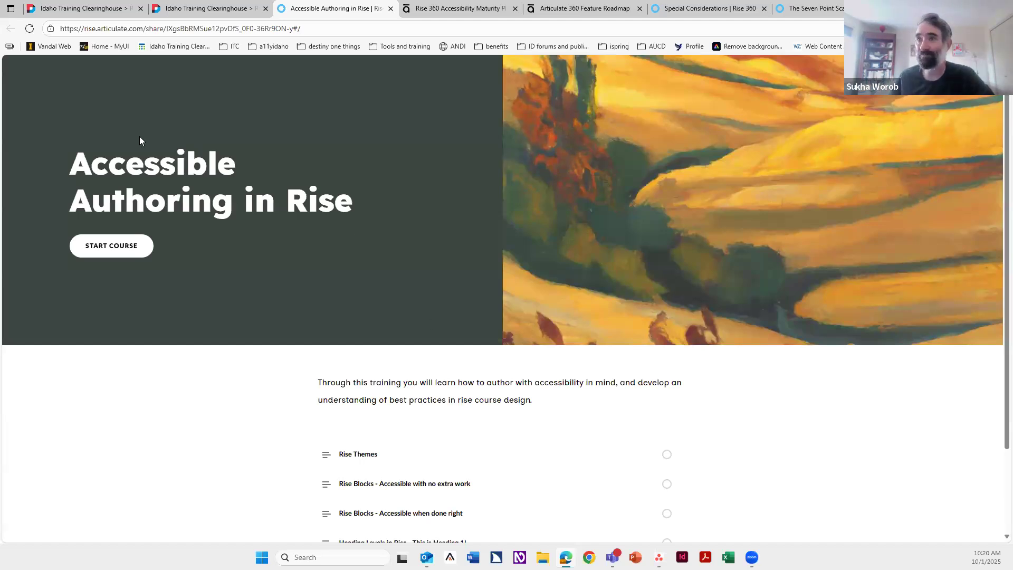
Step: Open the Rise Themes lesson and read through its navigation options section
scroll(372, 335, down, 2)
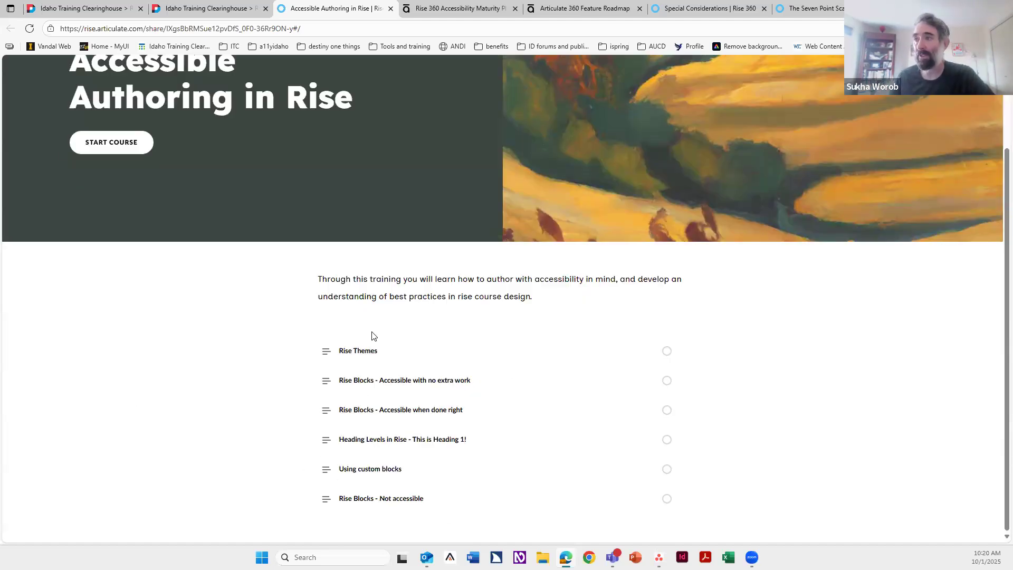
click(373, 353)
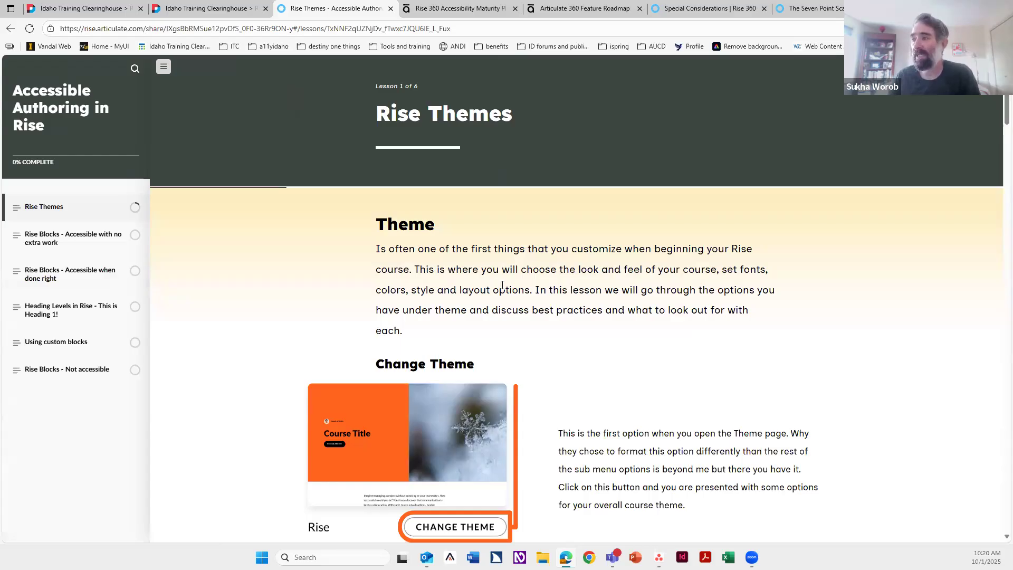
scroll(502, 285, down, 14)
scroll(502, 289, down, 10)
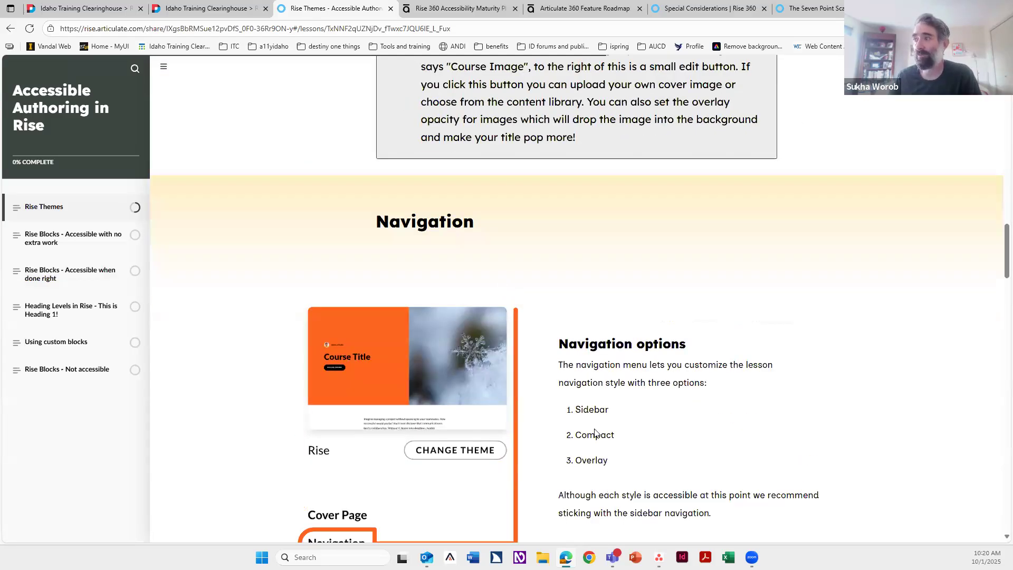
scroll(564, 444, down, 1)
drag(547, 445, 743, 449)
click(639, 452)
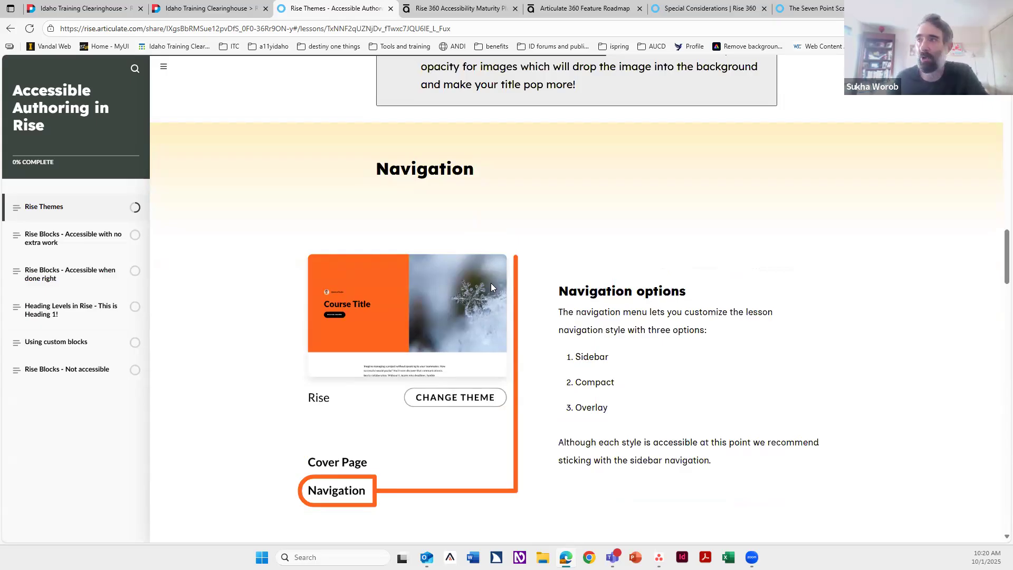
Step: Scroll through the lesson headers, colors, fonts and cover page sections of the Rise Themes lesson
scroll(491, 283, down, 10)
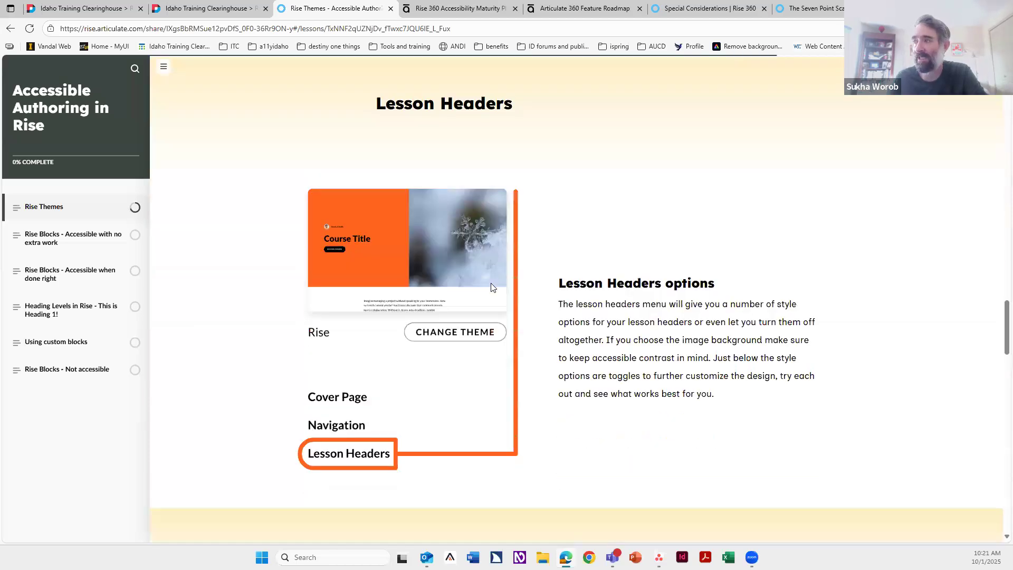
scroll(491, 286, down, 10)
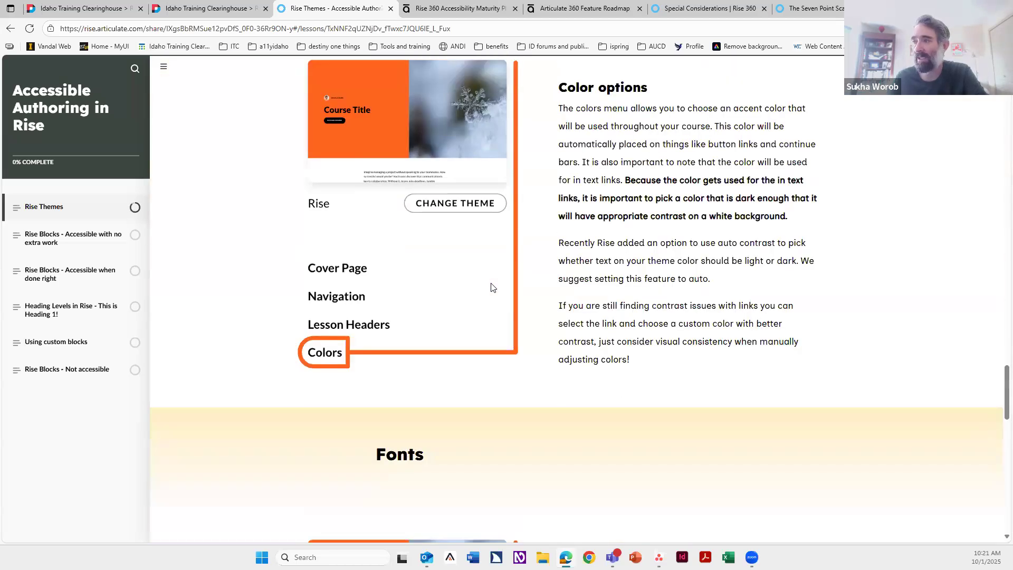
scroll(491, 286, down, 15)
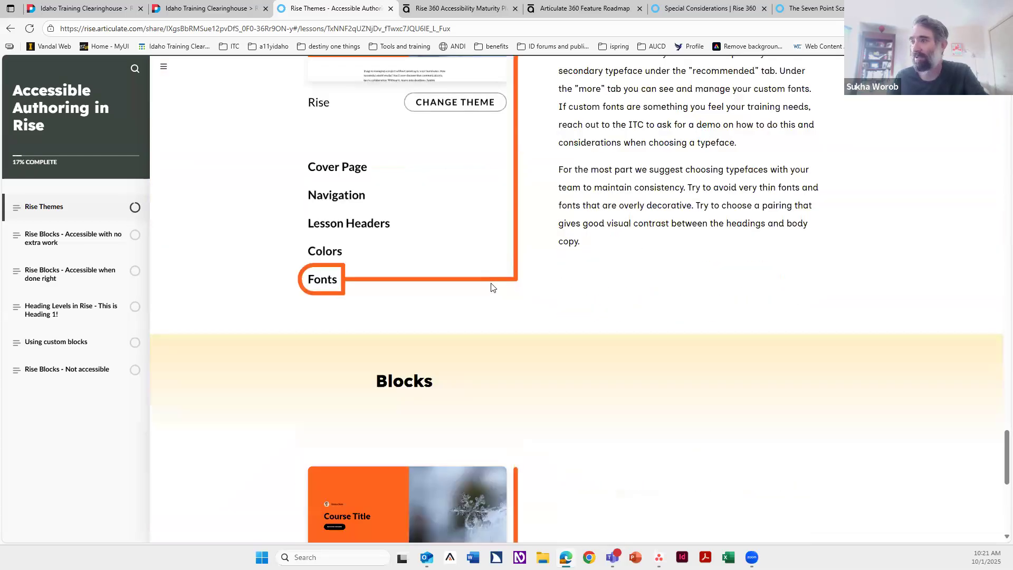
scroll(491, 287, up, 15)
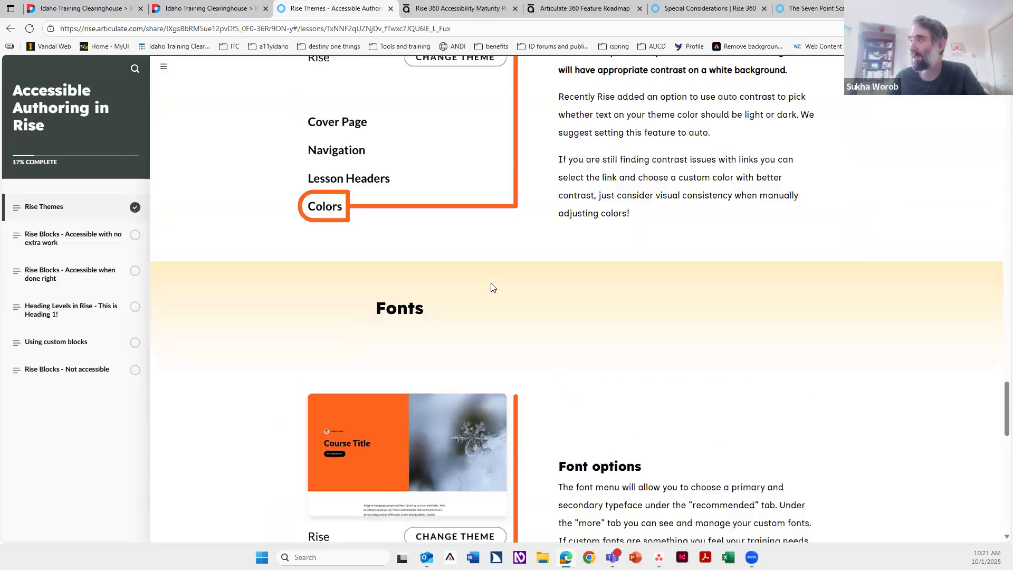
scroll(490, 287, up, 15)
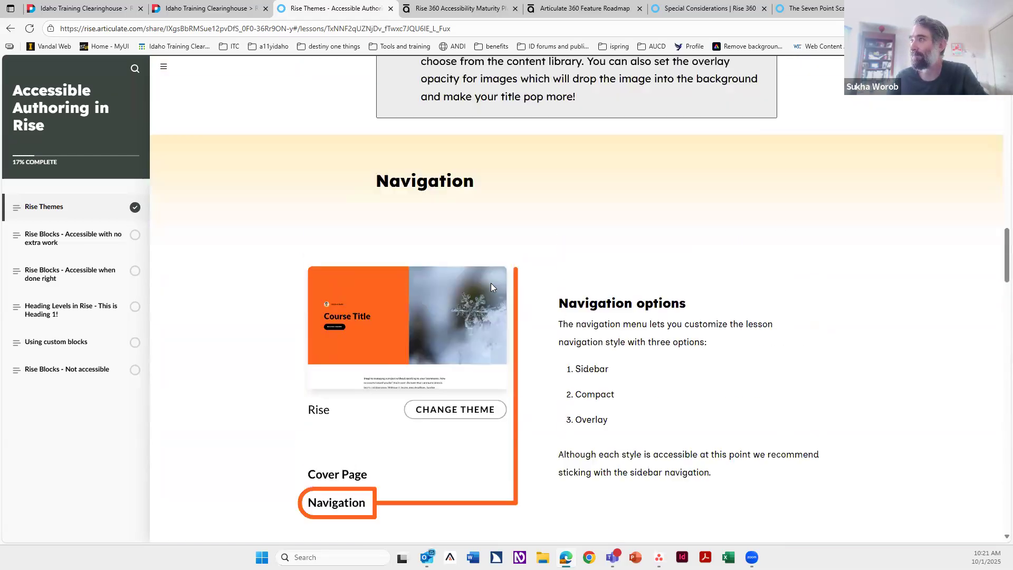
scroll(491, 285, up, 5)
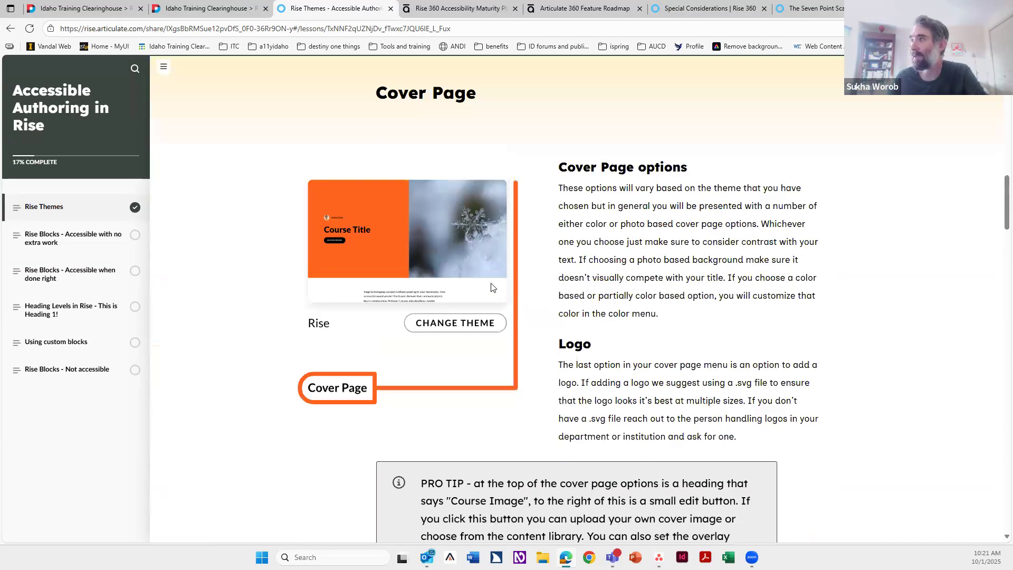
double_click(579, 345)
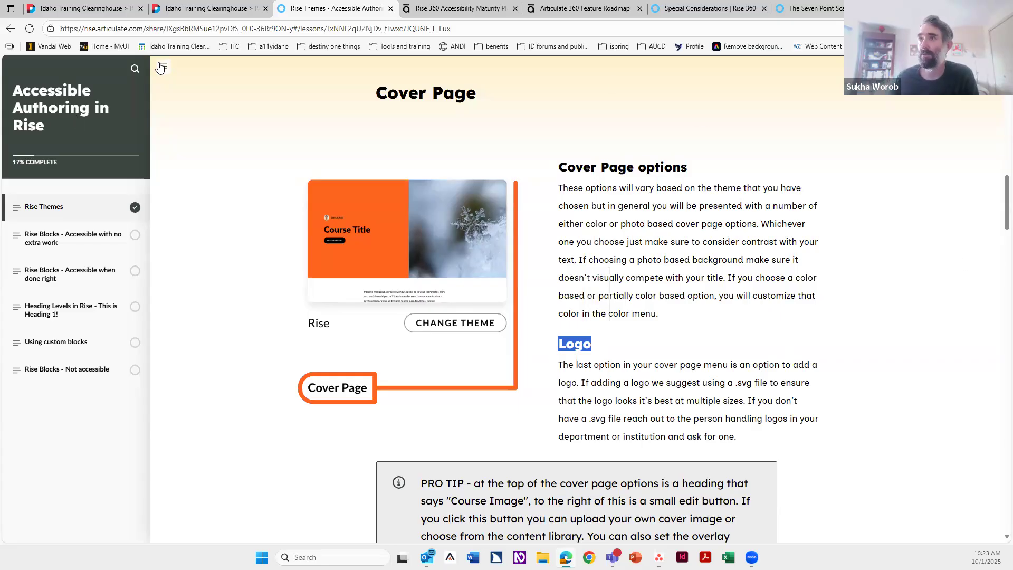
Step: Open the Rise Blocks - Accessible with no extra work lesson and scroll through it
click(59, 243)
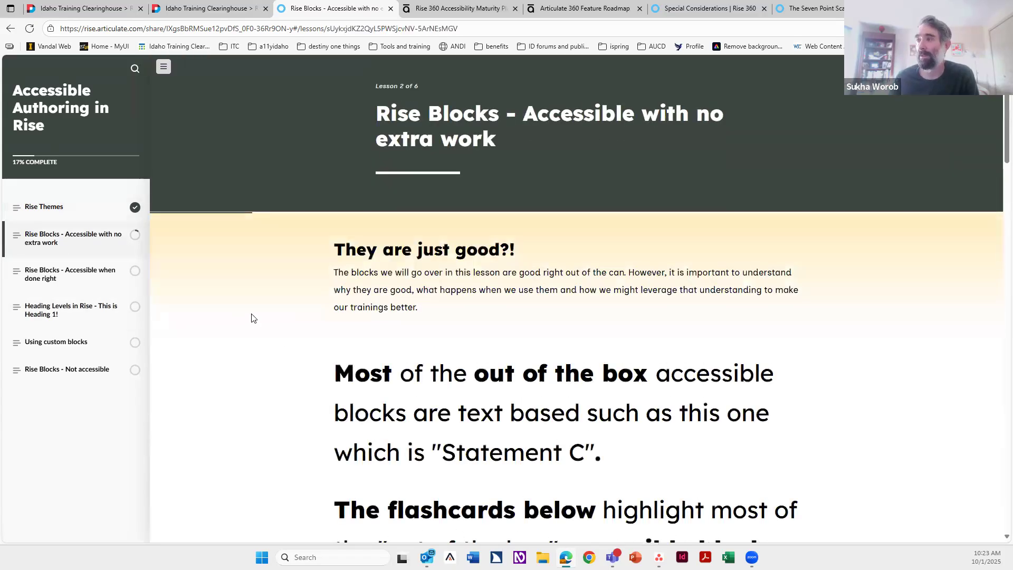
scroll(304, 310, down, 3)
scroll(301, 308, up, 4)
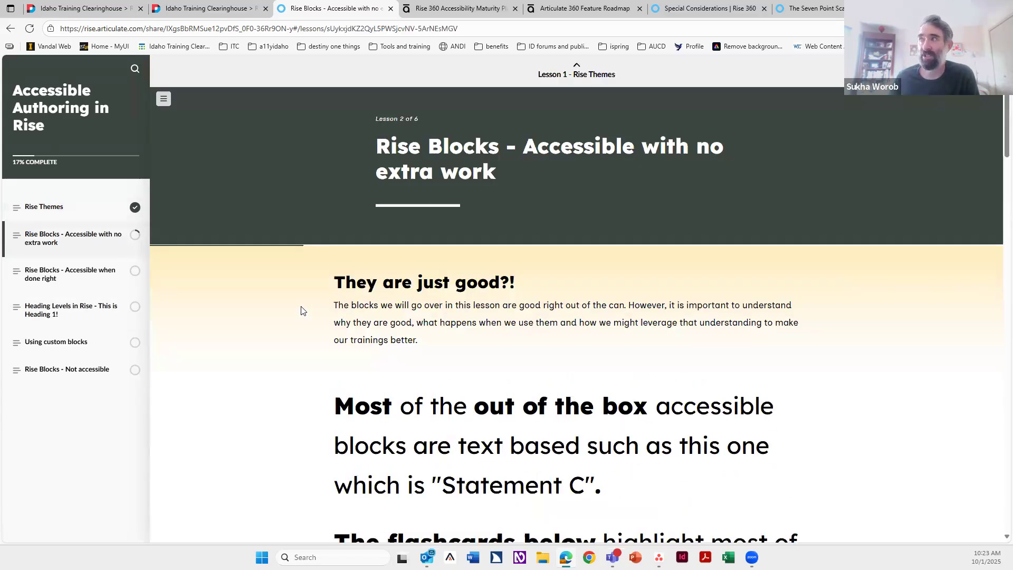
scroll(269, 336, down, 15)
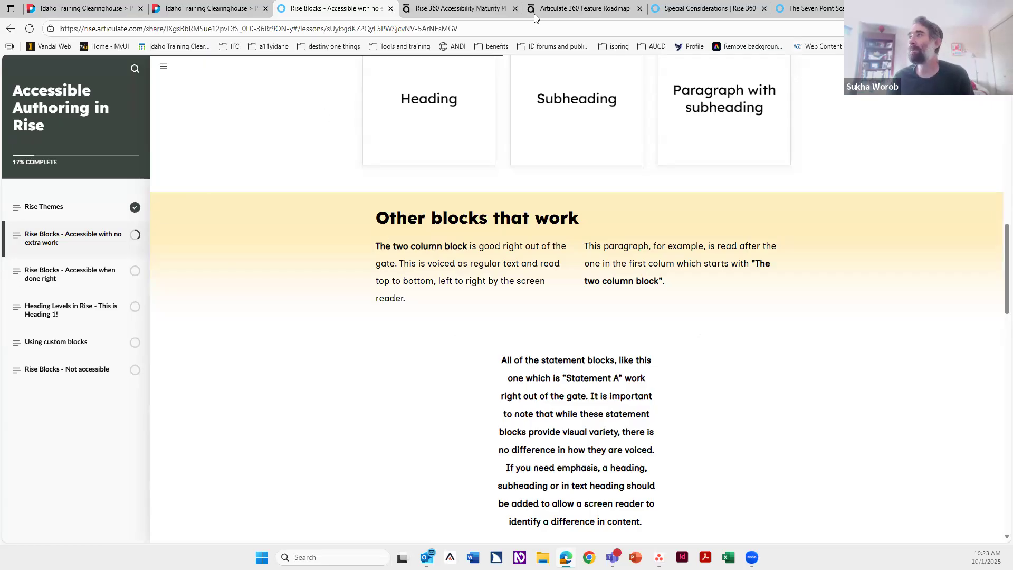
Step: Switch to the Special Considerations course tab and scroll through its lesson outline
click(693, 18)
scroll(395, 403, down, 5)
scroll(396, 410, down, 3)
scroll(396, 411, up, 7)
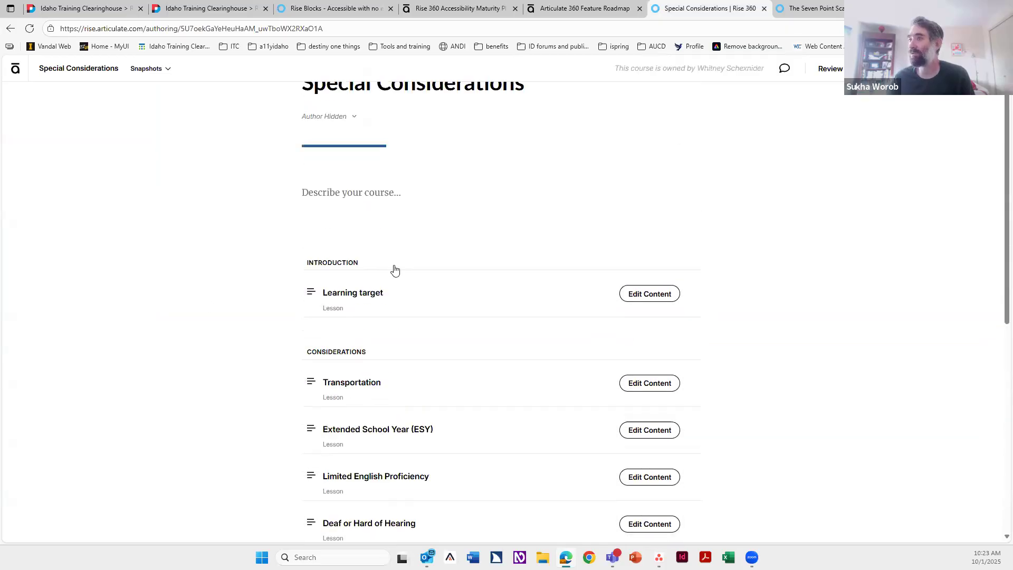
Step: Scroll the Special Considerations outline, then switch to The Seven Point Scale lesson and browse its blocks
scroll(396, 285, up, 1)
scroll(417, 369, down, 4)
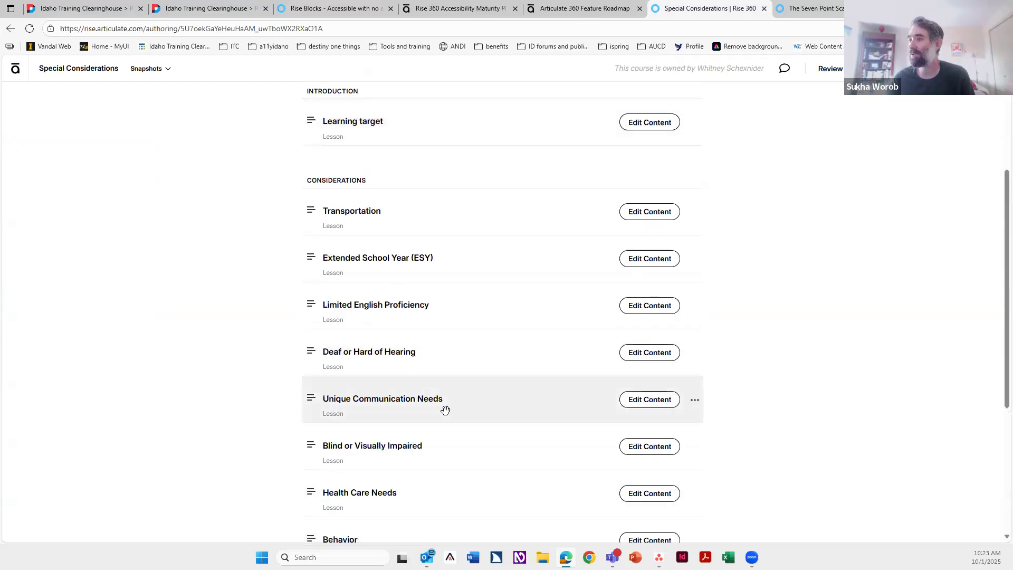
scroll(445, 410, down, 2)
click(812, 10)
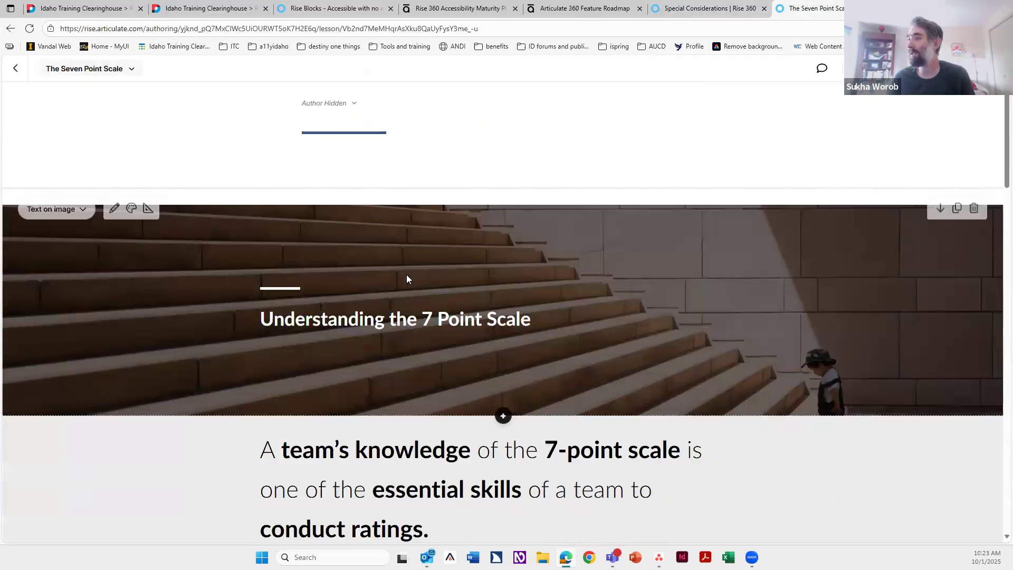
scroll(406, 275, down, 6)
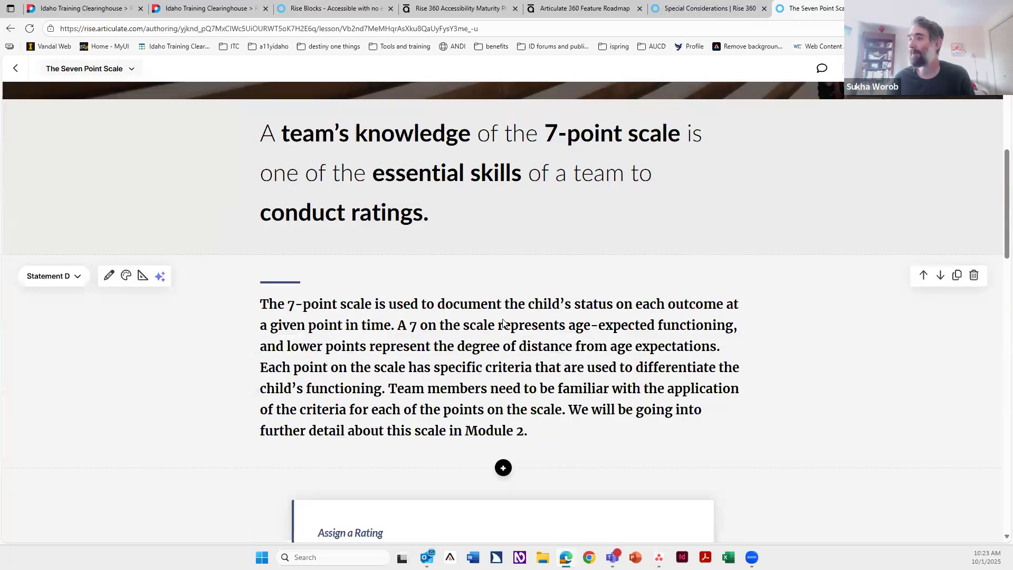
scroll(503, 323, down, 8)
scroll(503, 323, up, 3)
triple_click(360, 271)
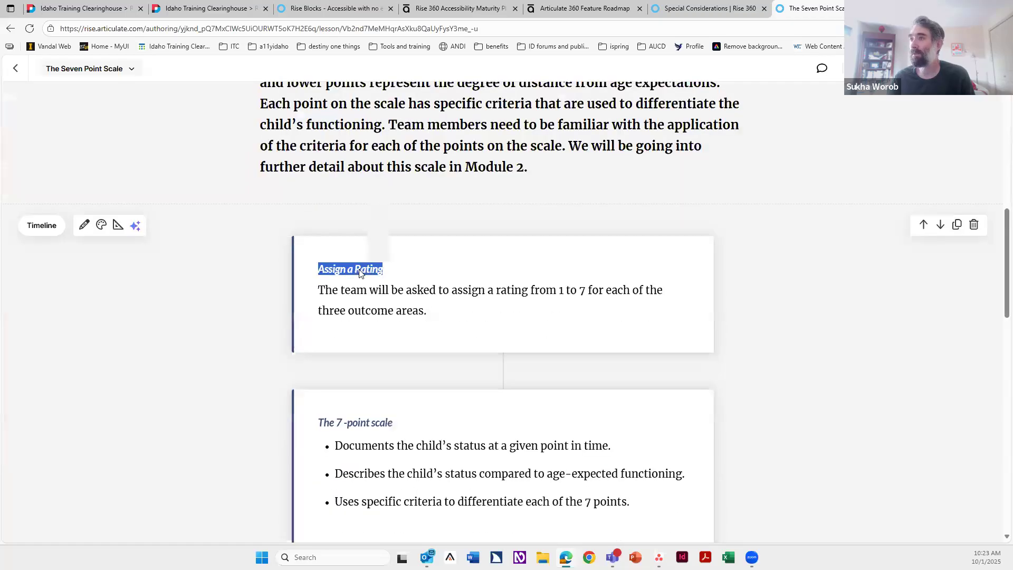
scroll(397, 309, down, 15)
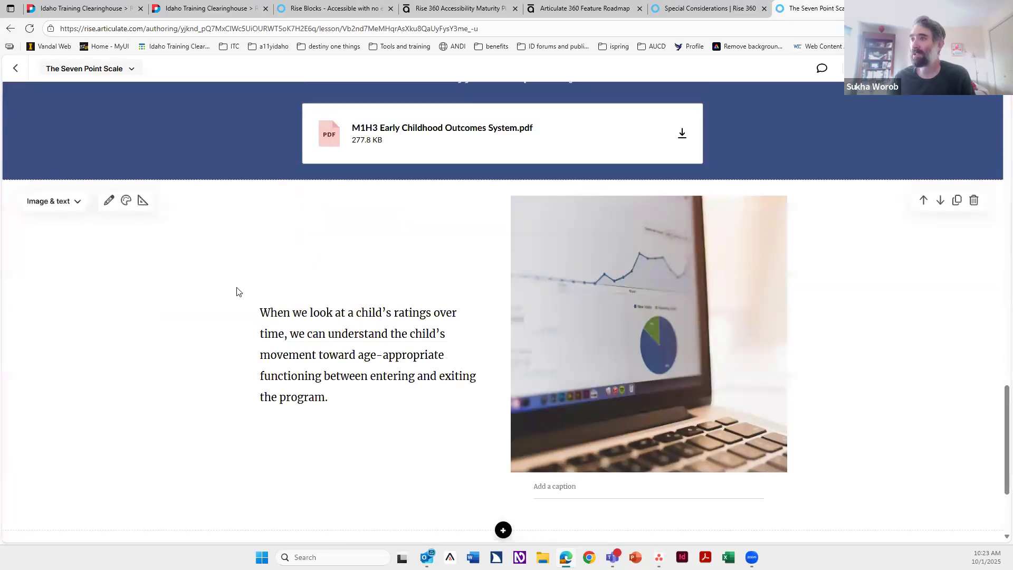
Step: Add a Test paragraph to the image-and-text block, open its paragraph style options, and delete it
click(262, 313)
key(Return)
text(Test)
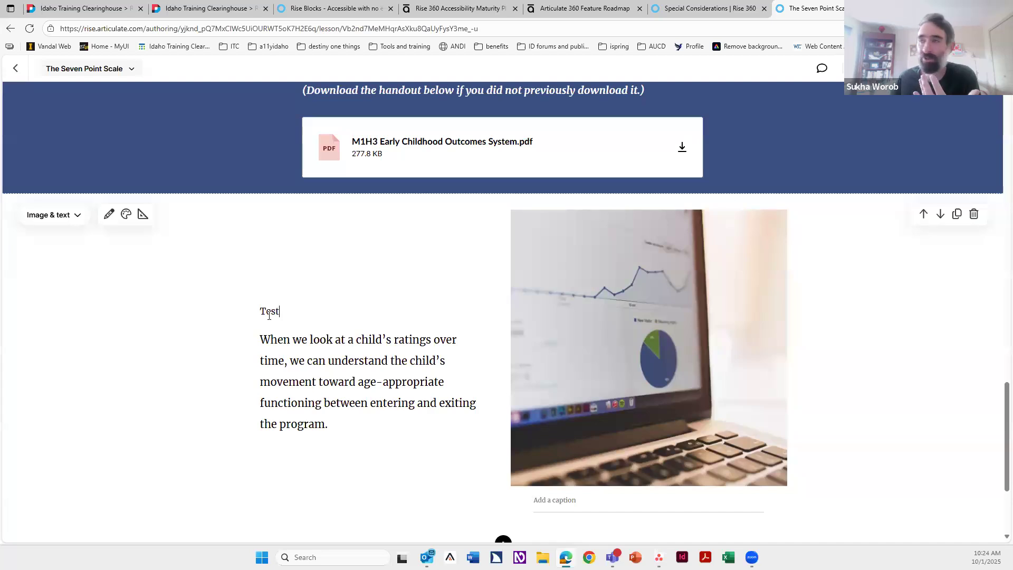
double_click(269, 315)
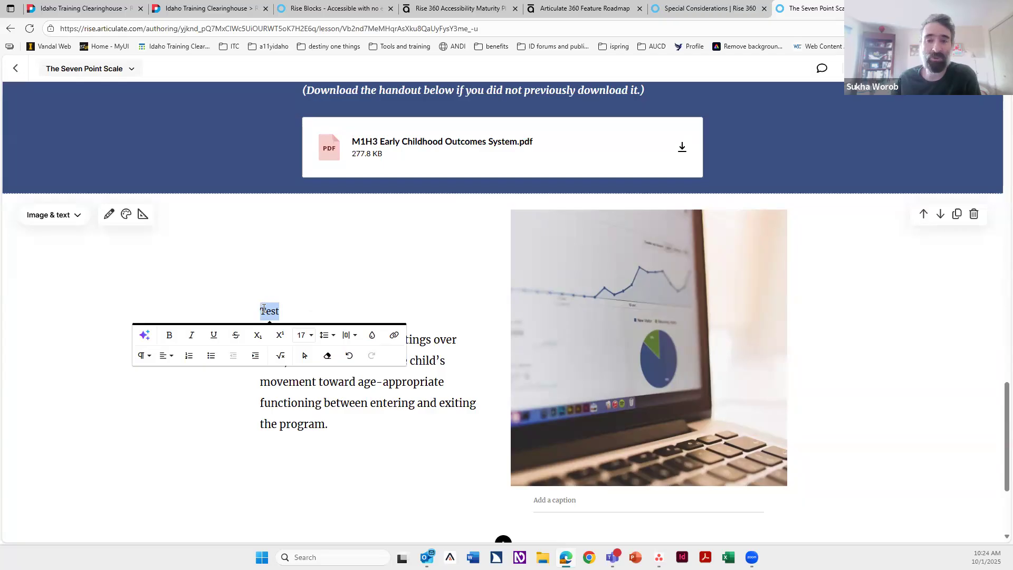
click(147, 357)
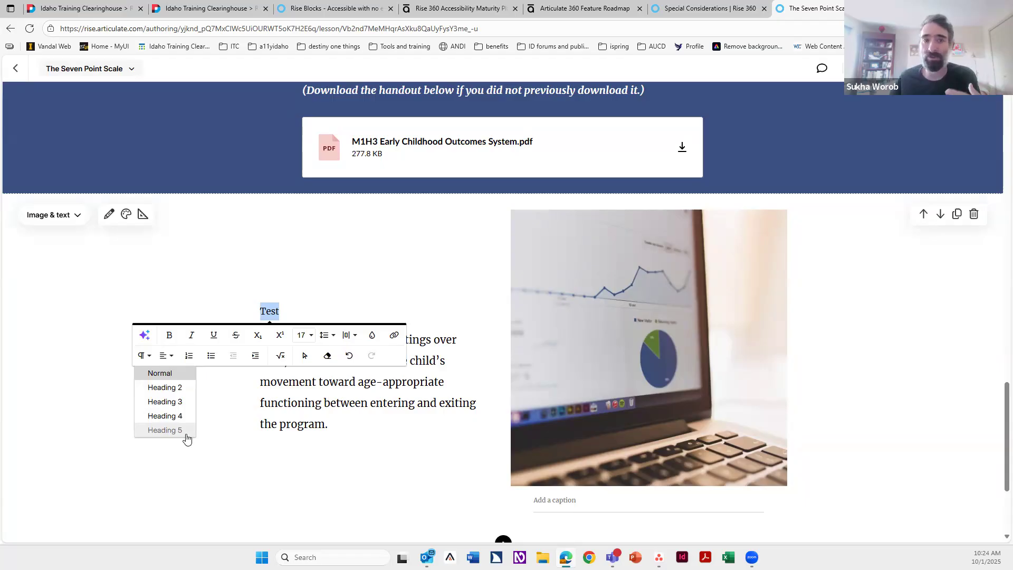
key(Delete)
key(Delete)
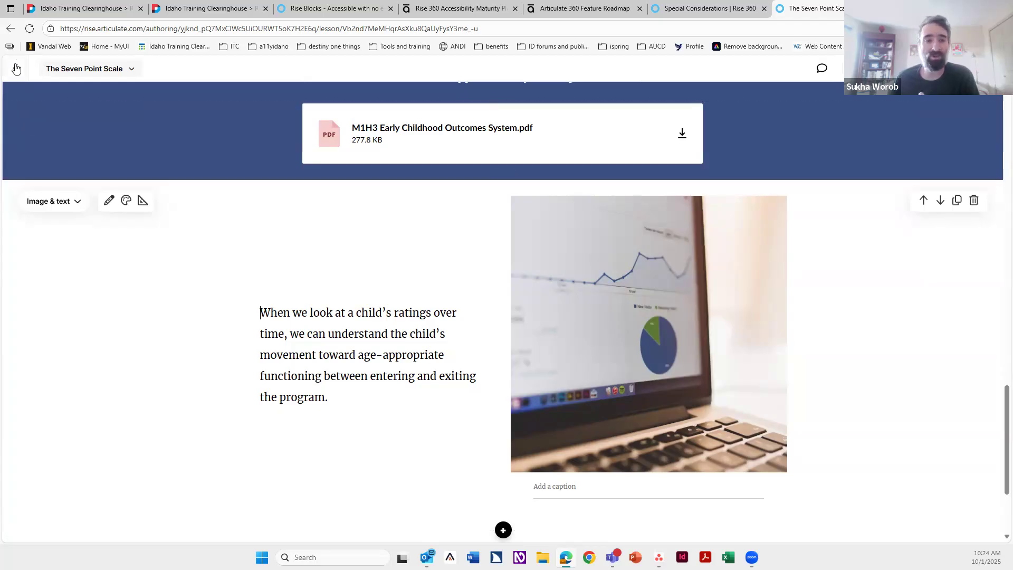
Step: Return to the Accessible Authoring in Rise course and open the Rise Blocks - Accessible when done right lesson
scroll(364, 306, up, 6)
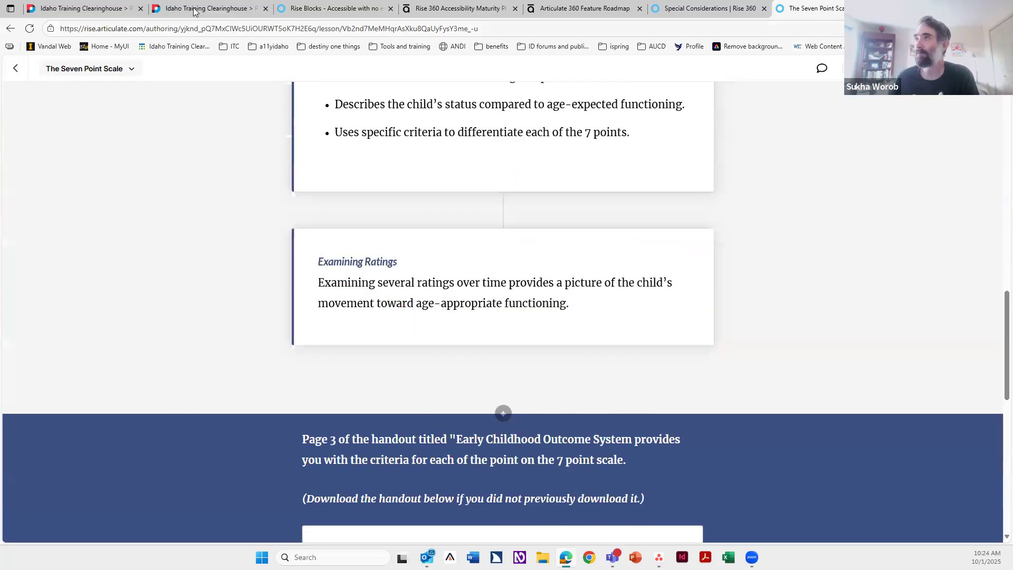
click(320, 8)
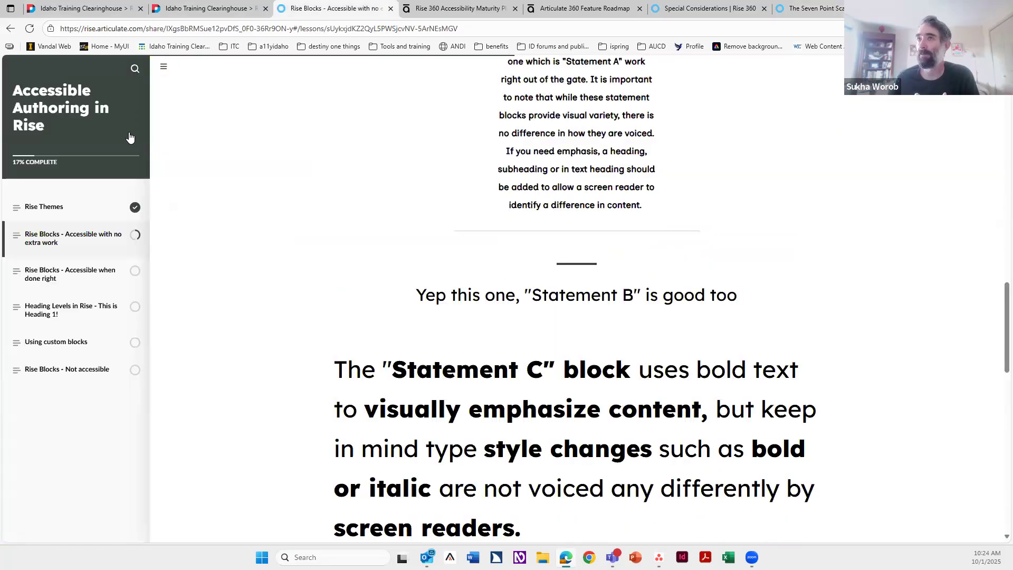
scroll(469, 320, down, 10)
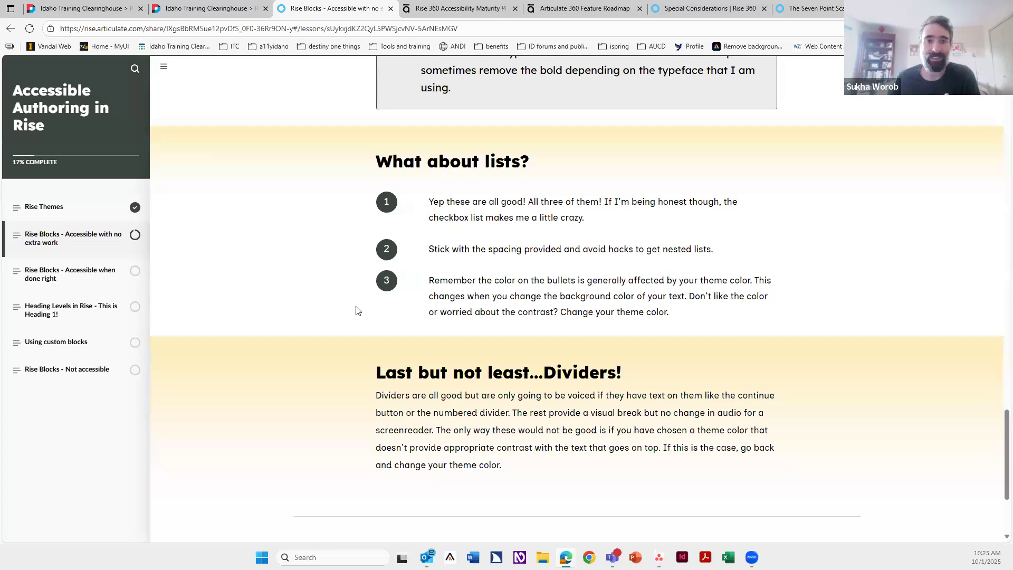
scroll(423, 293, down, 3)
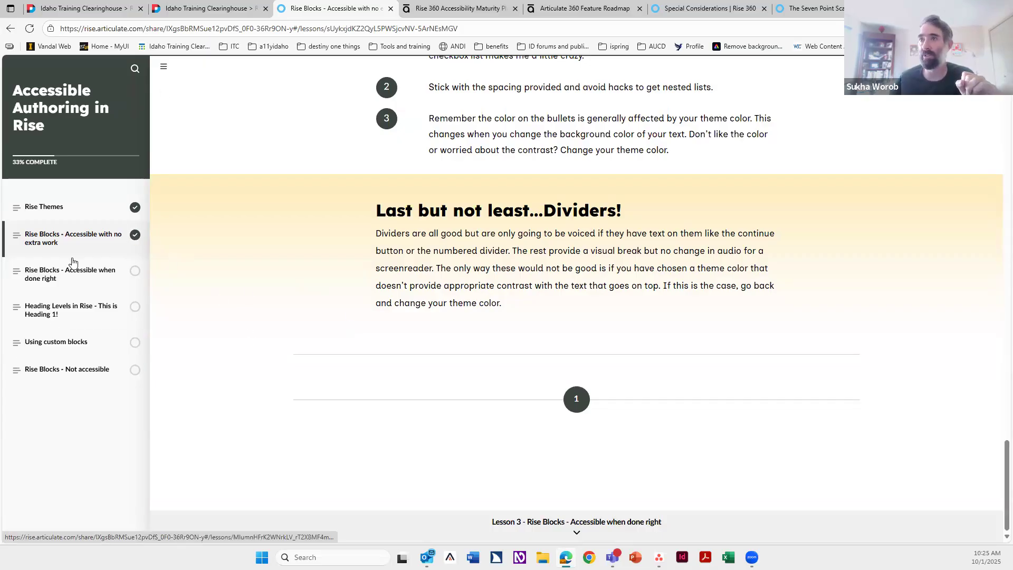
click(63, 276)
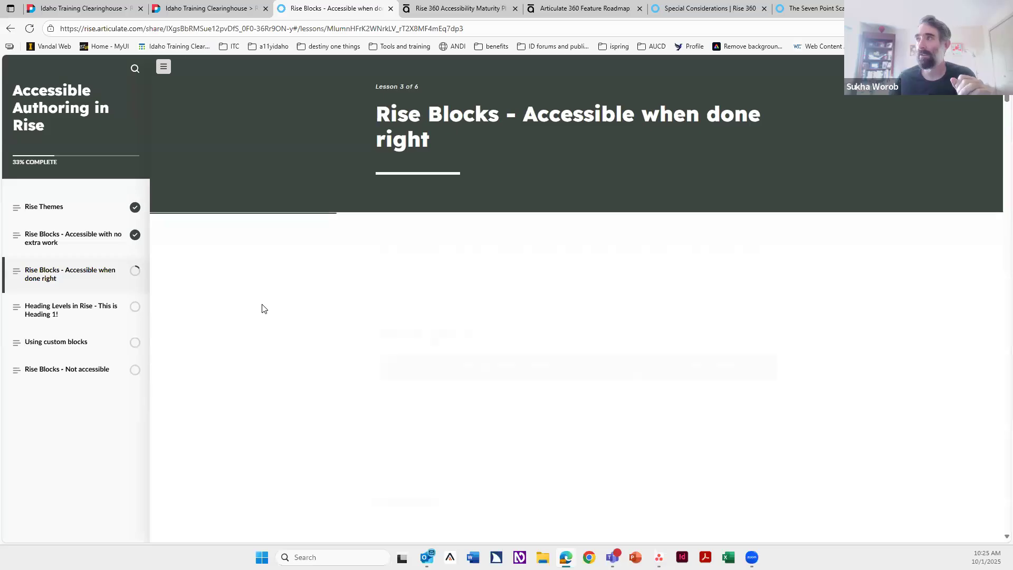
scroll(264, 311, down, 2)
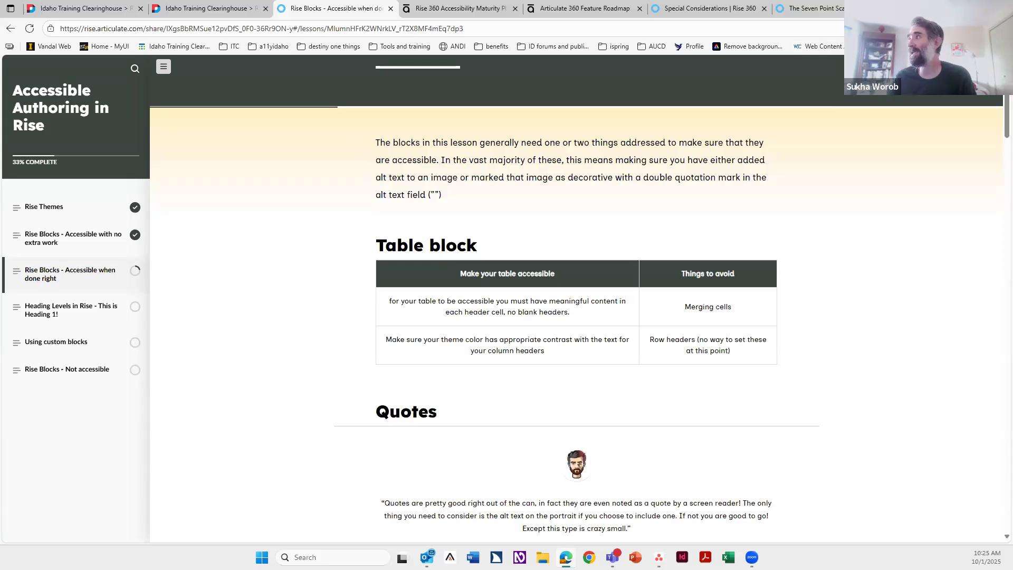
Step: In The Seven Point Scale lesson, add a Code block after the timeline and open its code editor
click(710, 10)
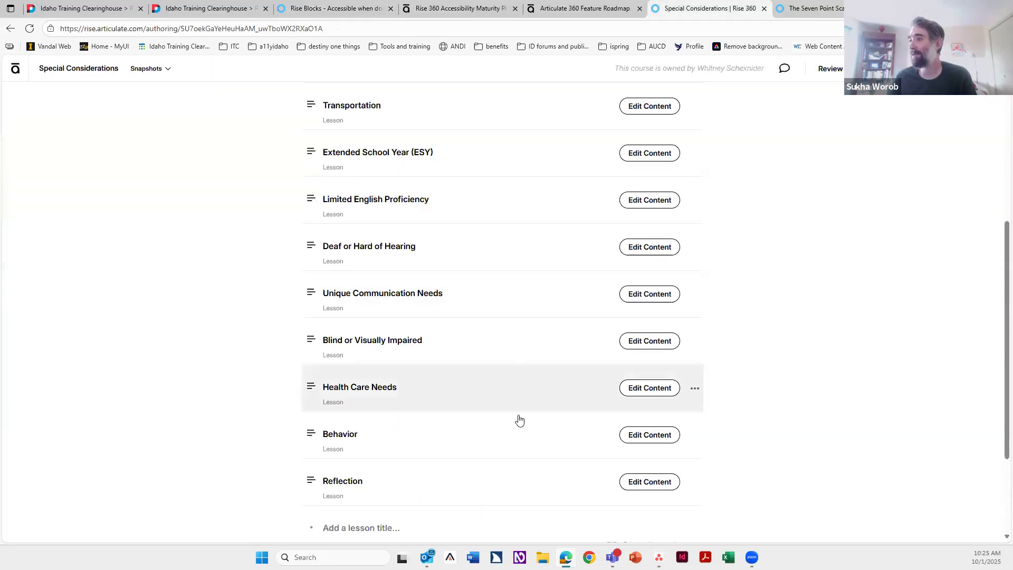
click(827, 11)
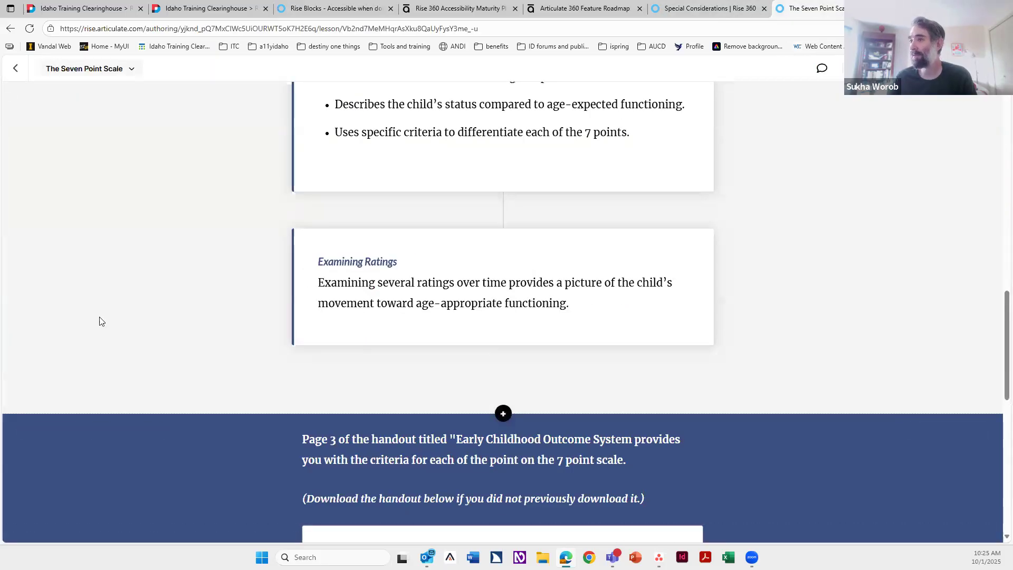
mouse_move(99, 318)
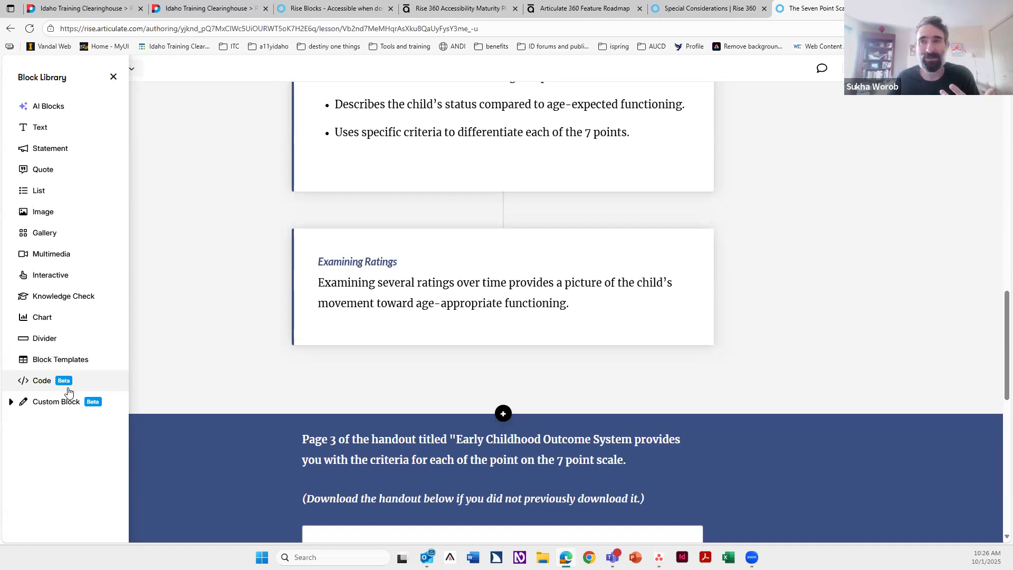
click(68, 391)
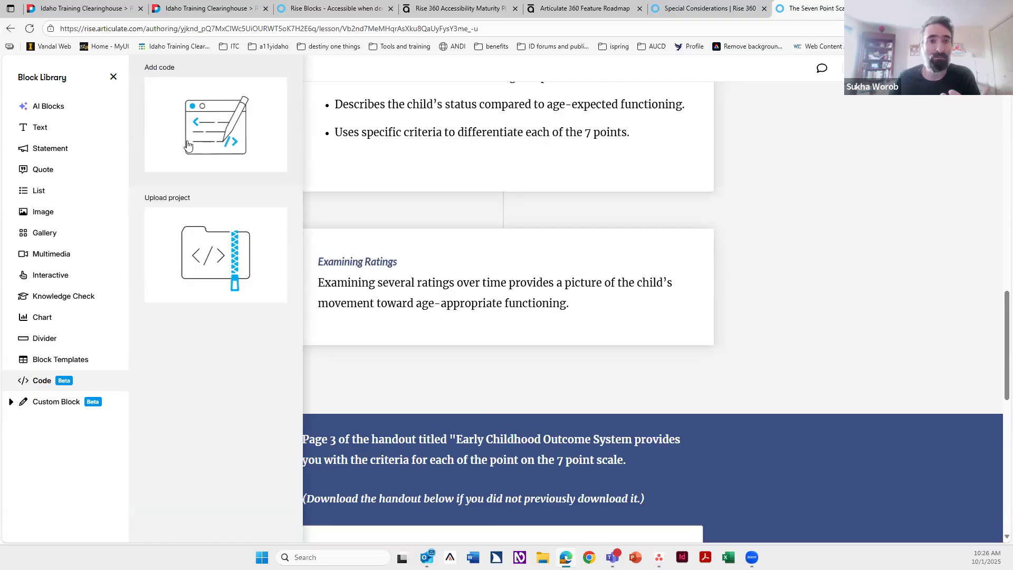
click(188, 146)
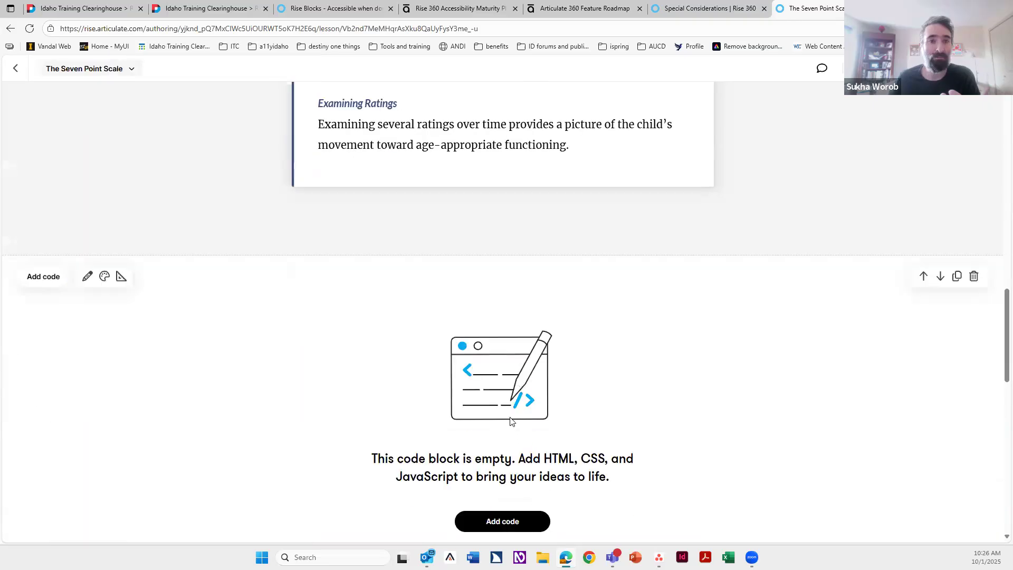
scroll(482, 464, down, 1)
click(490, 471)
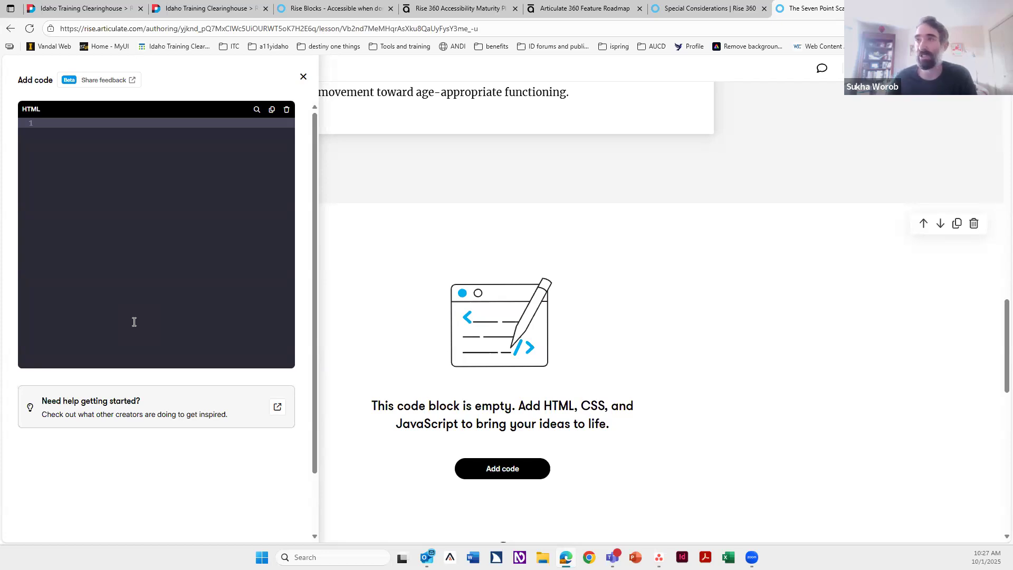
Step: Close the code editor and delete the empty Code block
click(304, 77)
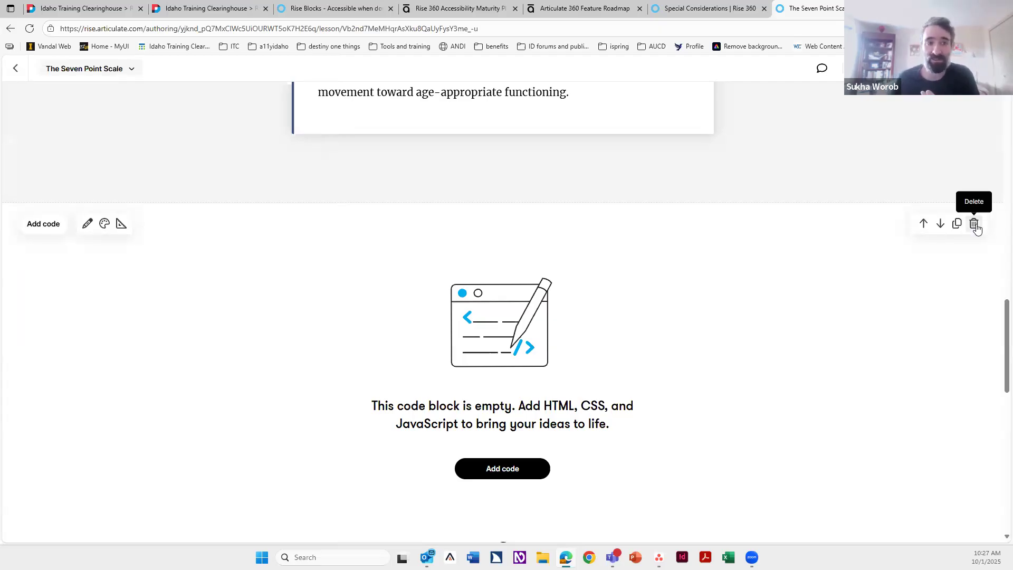
click(976, 223)
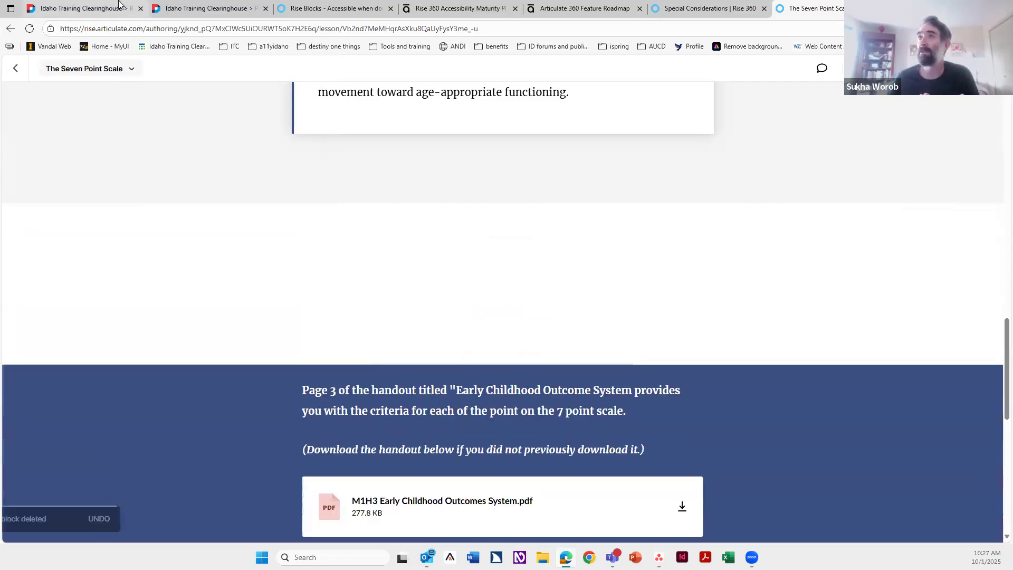
Step: Read the quotes and alt text update sections of the Rise Blocks - Accessible when done right lesson
click(333, 8)
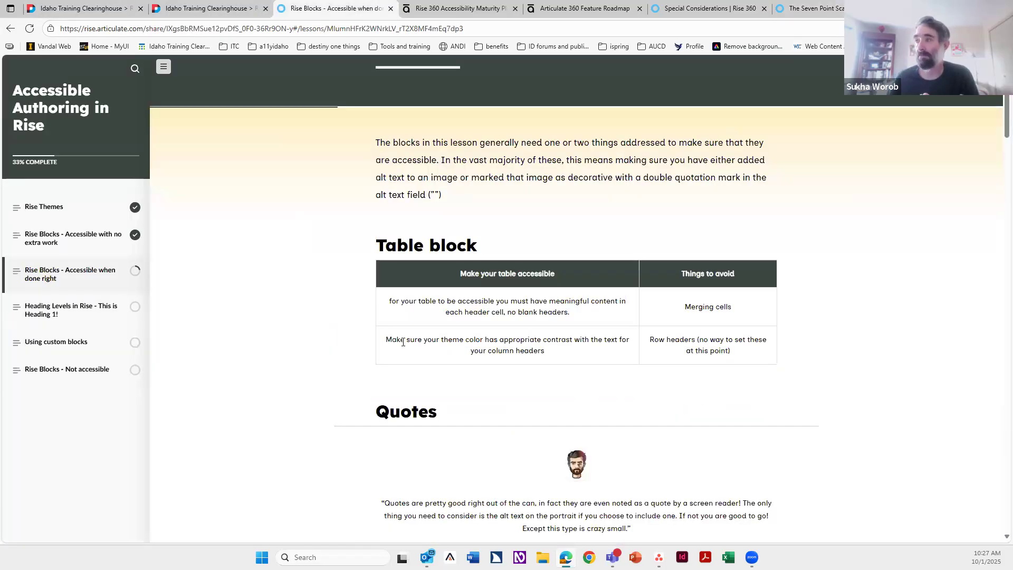
scroll(607, 290, down, 5)
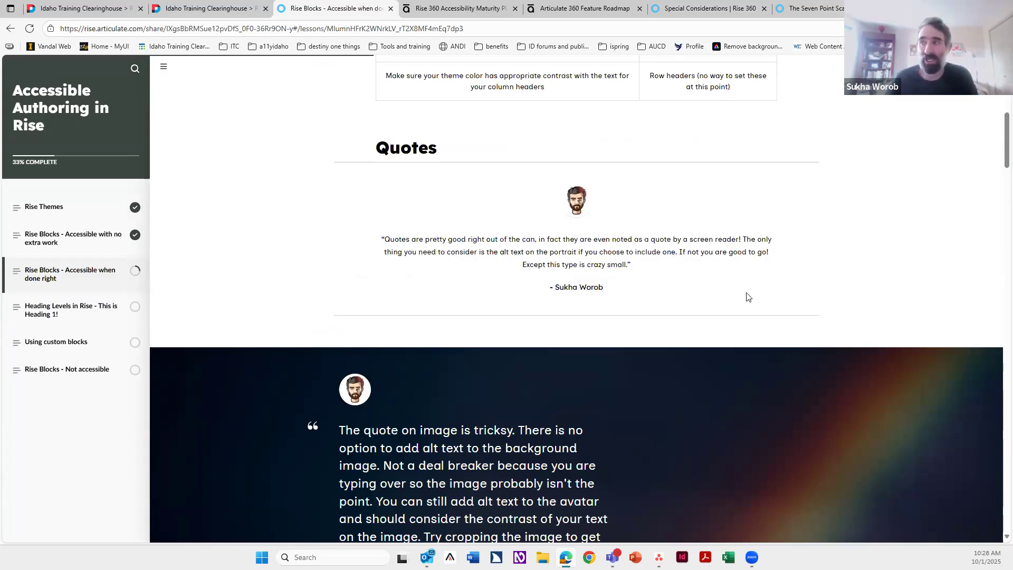
scroll(515, 278, down, 4)
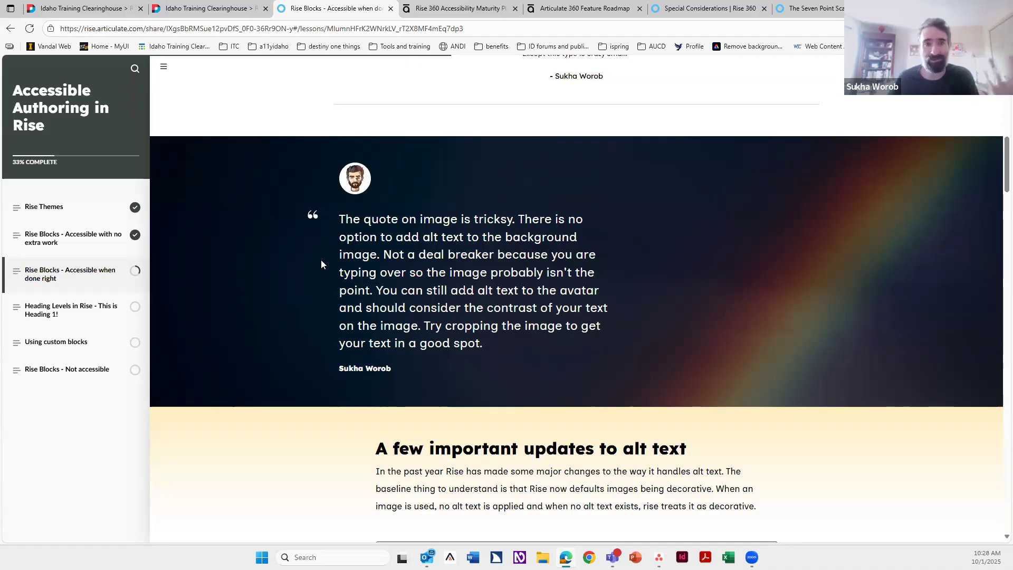
scroll(372, 261, down, 6)
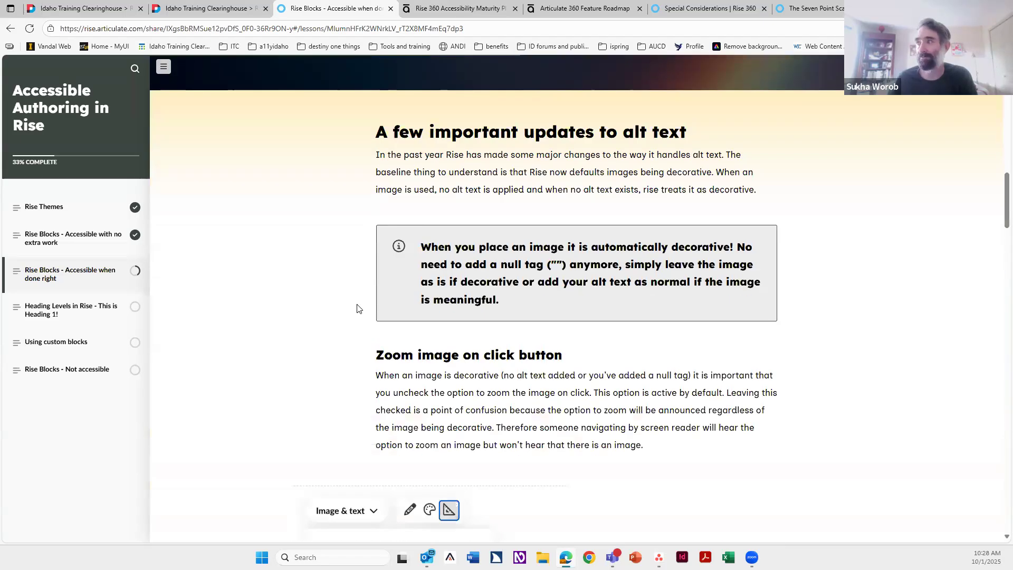
scroll(356, 309, down, 1)
scroll(363, 131, up, 1)
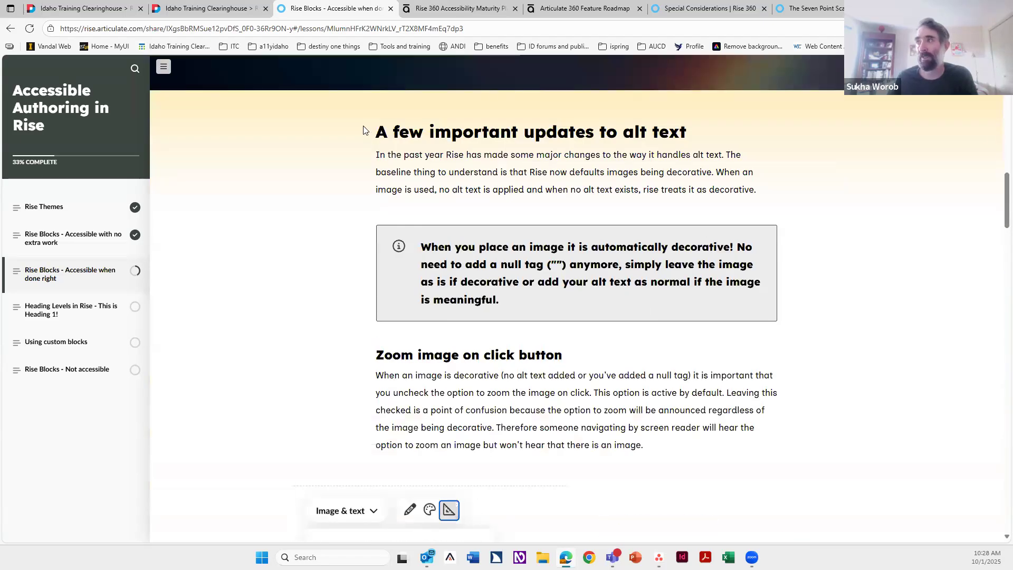
drag(376, 132, 656, 455)
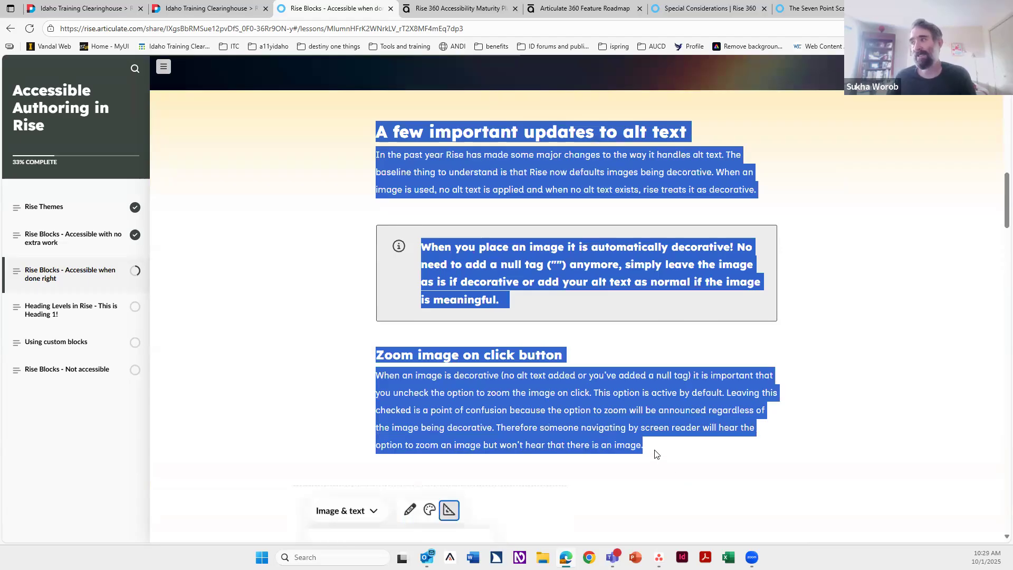
click(656, 455)
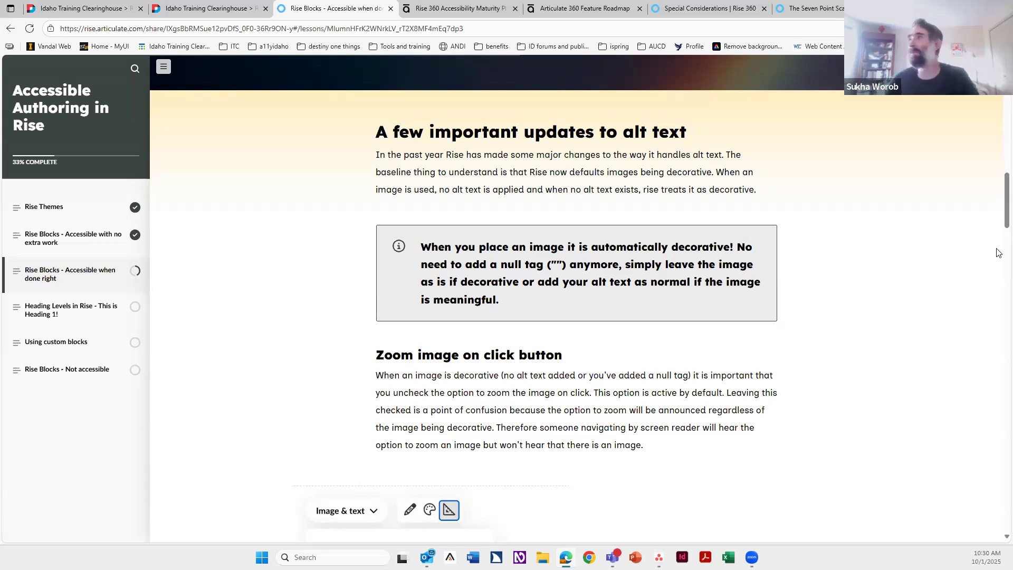
Step: Open the Learning target lesson and set the target image's alt text to Picture of target
click(721, 10)
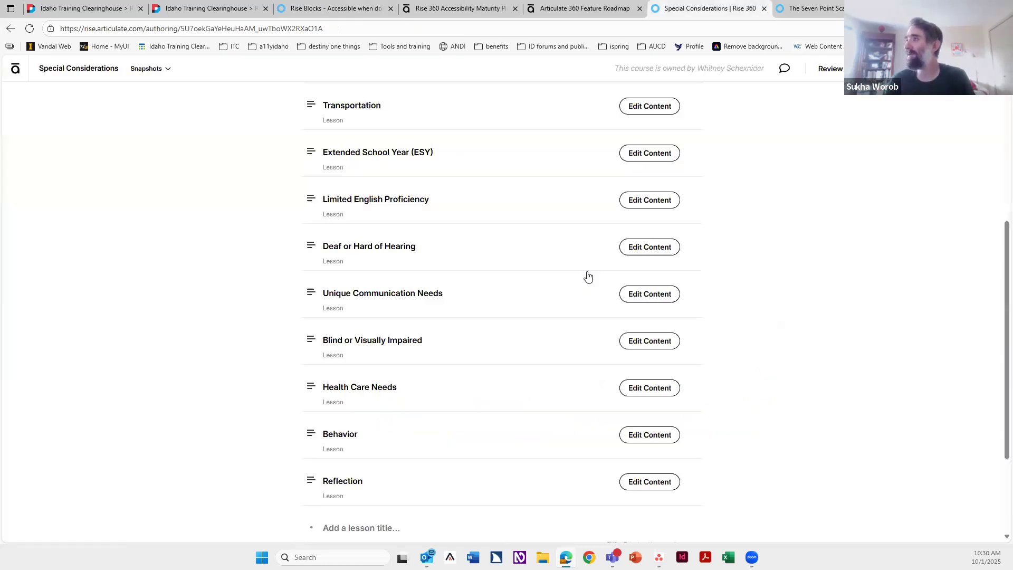
click(669, 338)
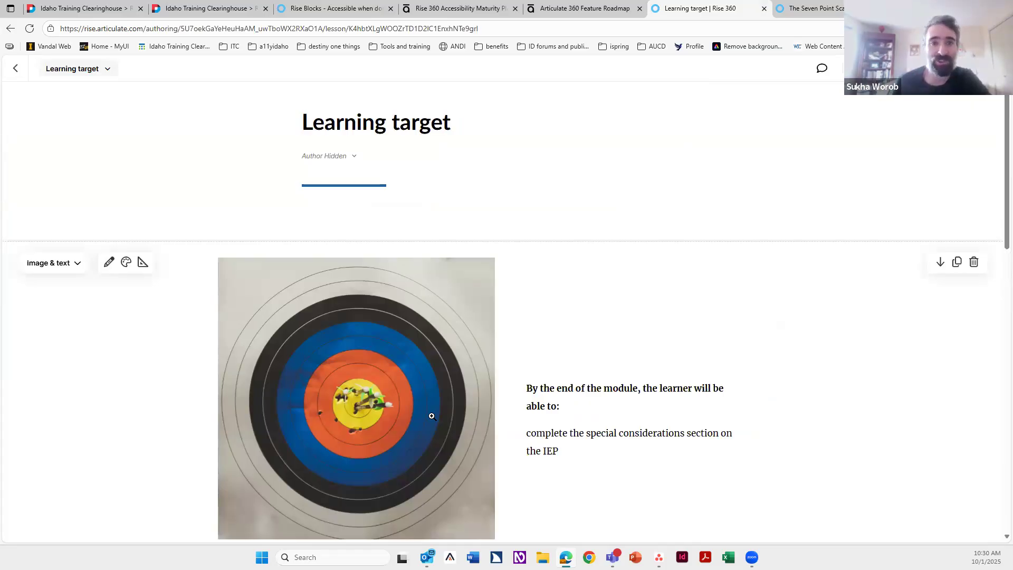
click(109, 264)
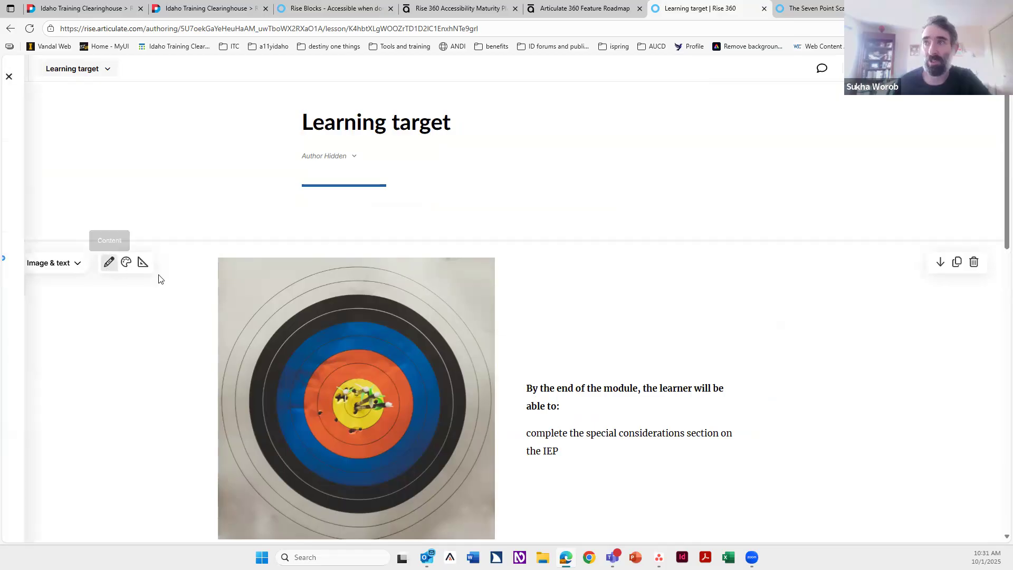
click(63, 165)
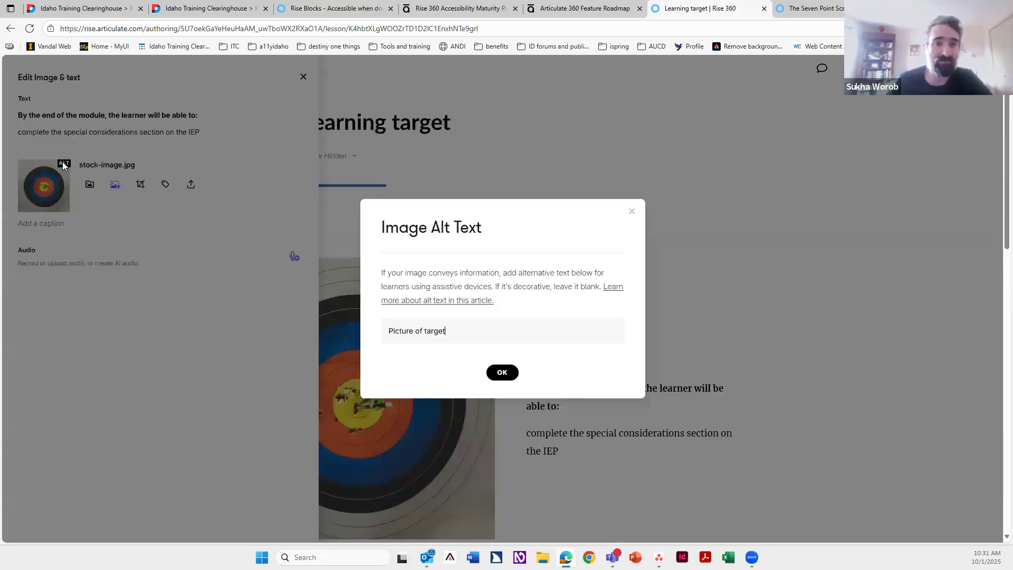
click(476, 148)
click(495, 253)
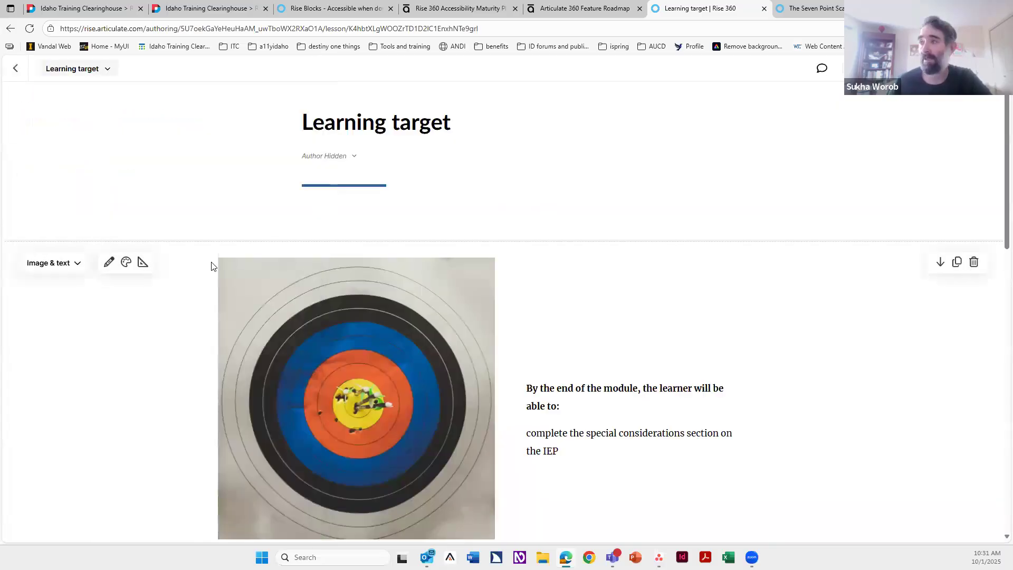
Step: Open the format settings of the target image's Image & text block to check the zoom image option
scroll(211, 266, down, 3)
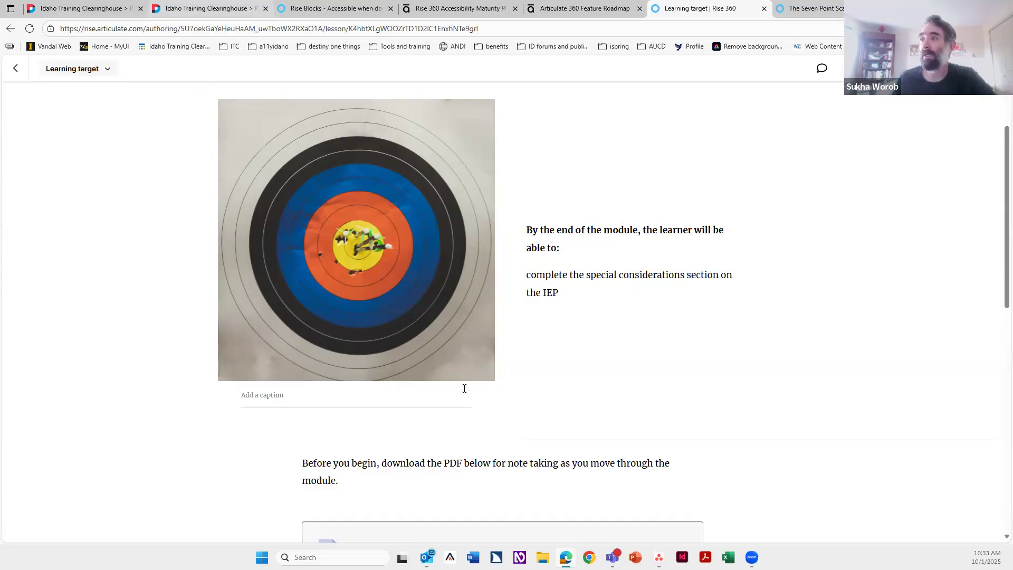
click(327, 10)
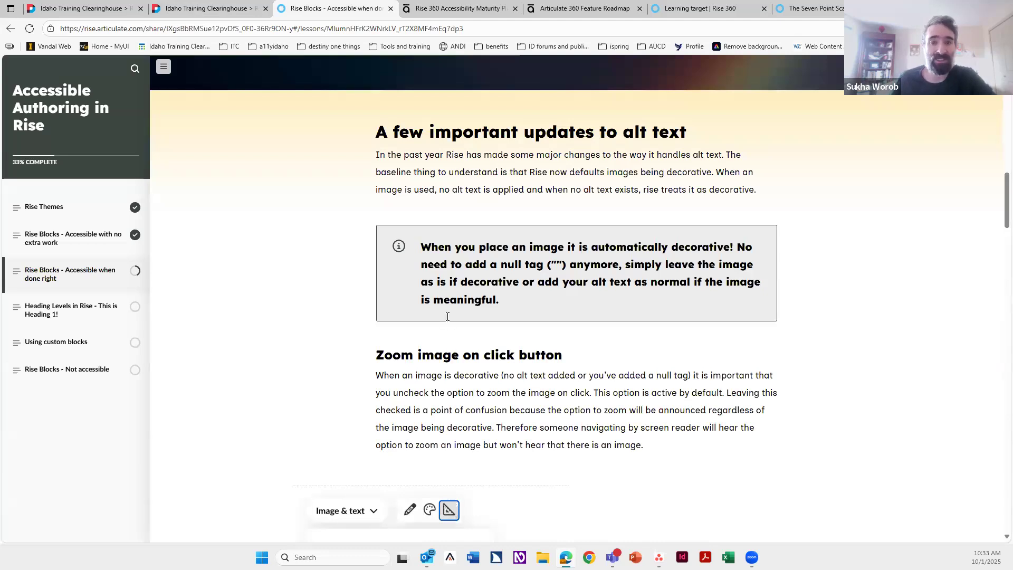
click(697, 8)
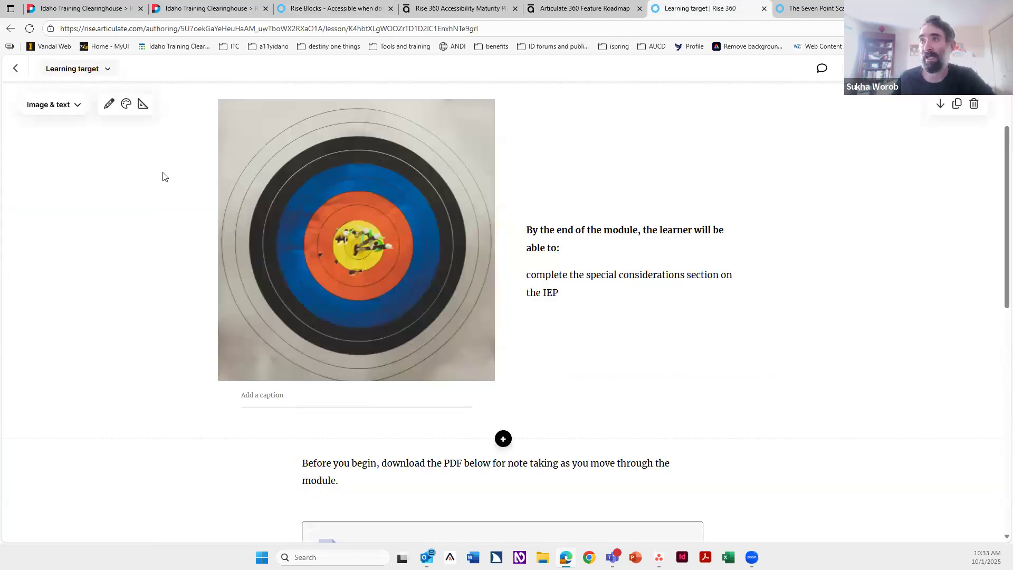
scroll(216, 266, up, 2)
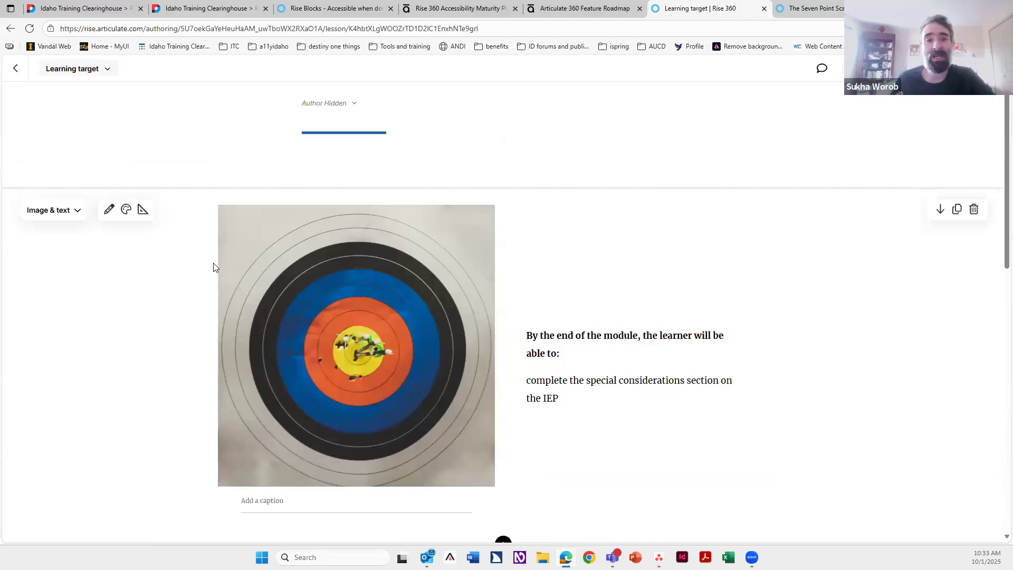
click(143, 210)
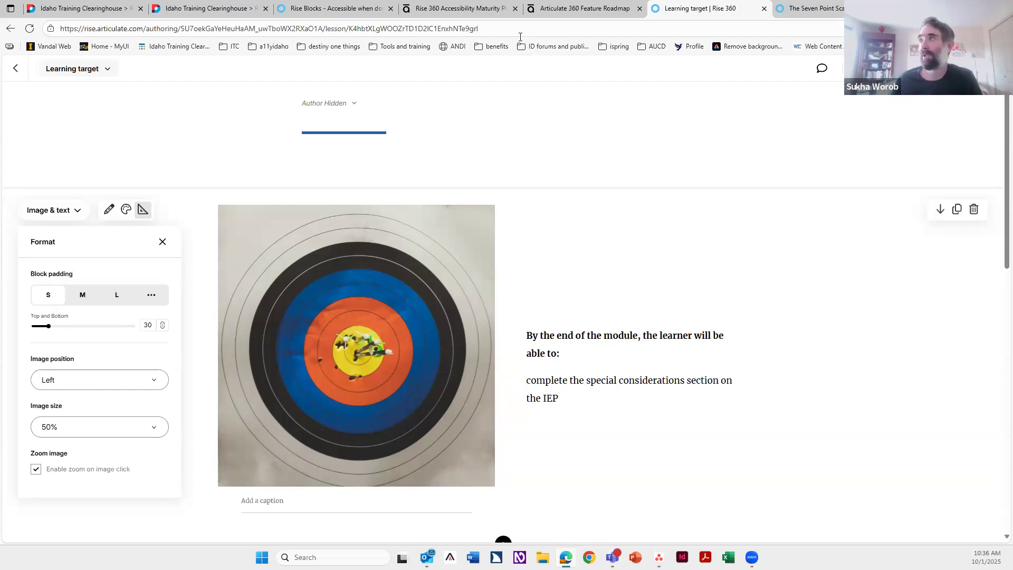
Step: Read the zoom image, image blocks and clear list sections of the Rise Blocks - Accessible when done right lesson
click(322, 8)
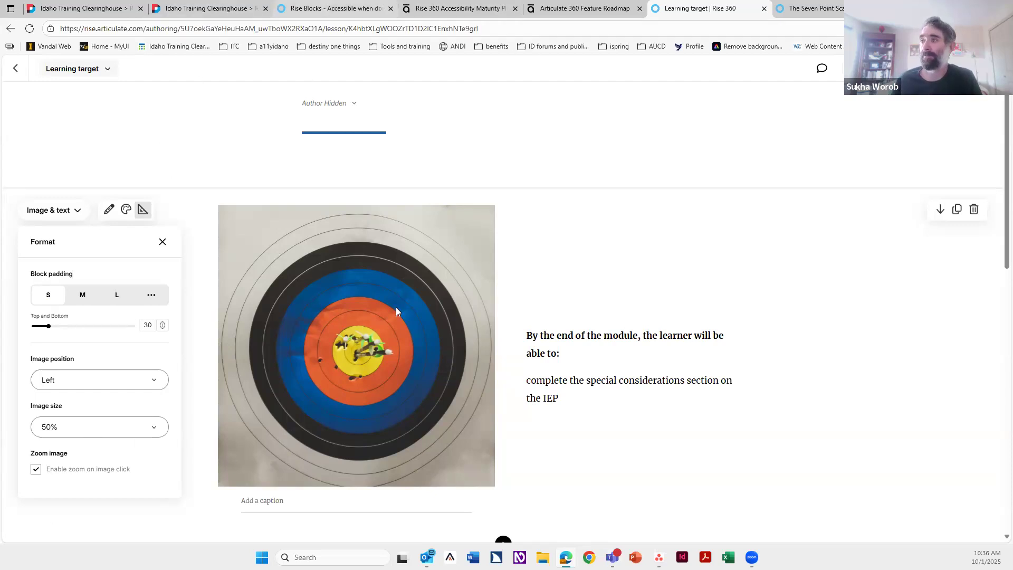
scroll(520, 380, down, 2)
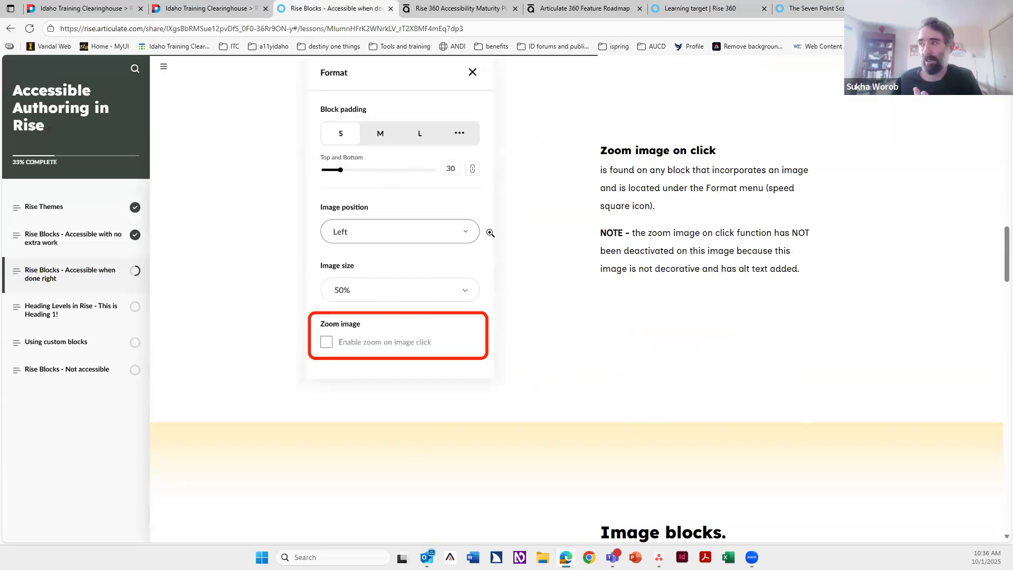
scroll(490, 233, down, 7)
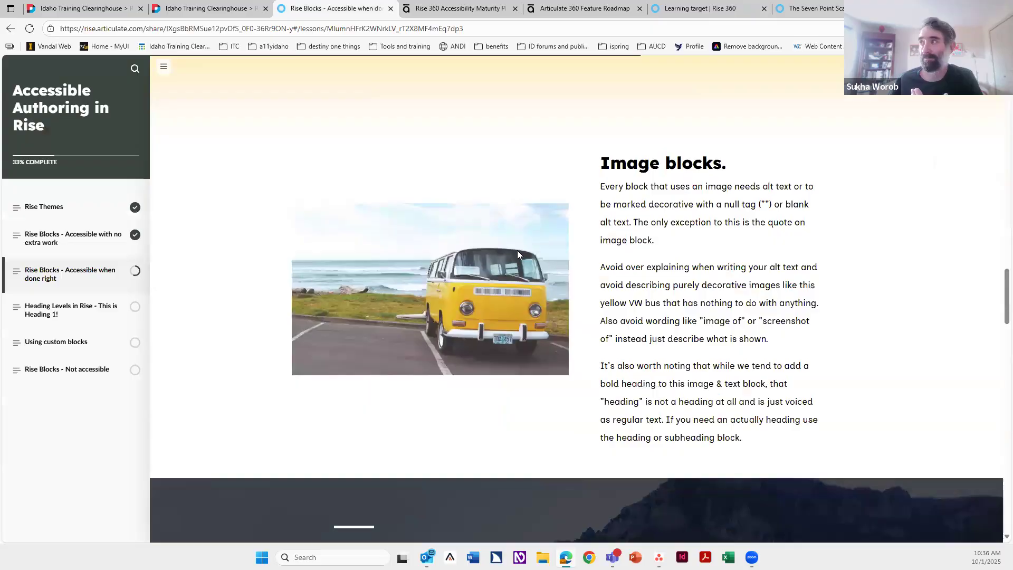
scroll(517, 255, down, 7)
scroll(439, 315, down, 2)
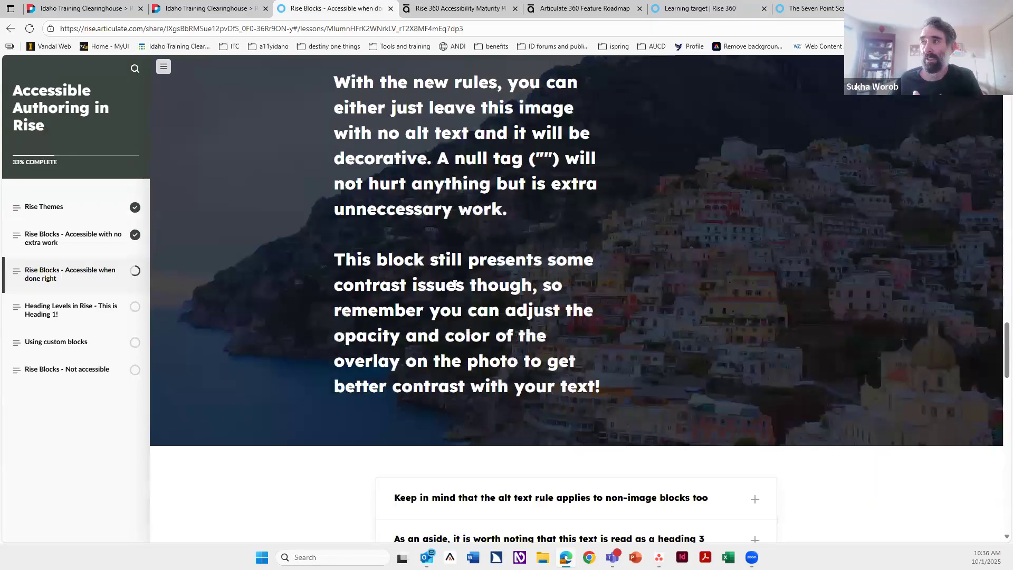
scroll(438, 315, up, 2)
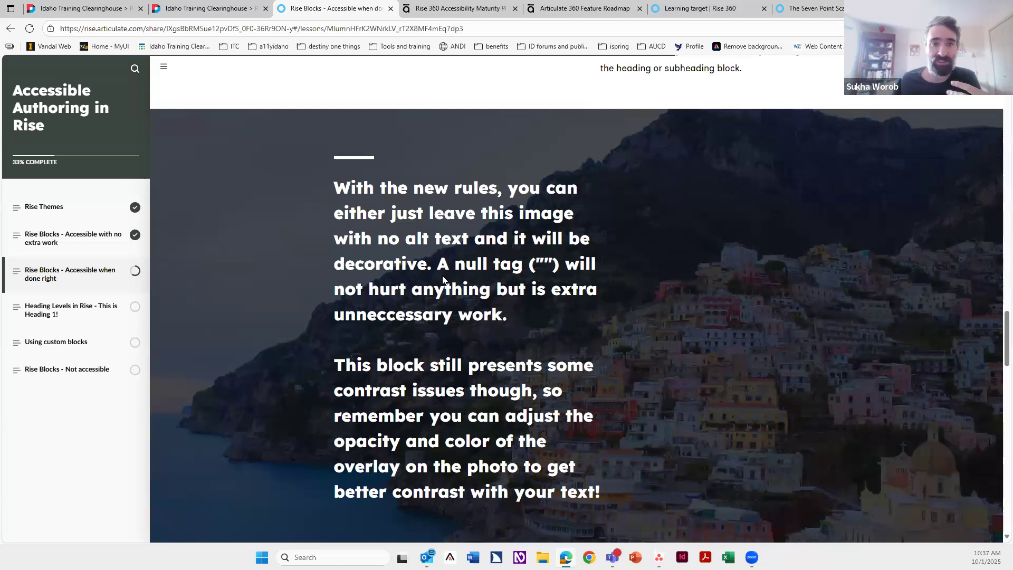
scroll(366, 362, down, 7)
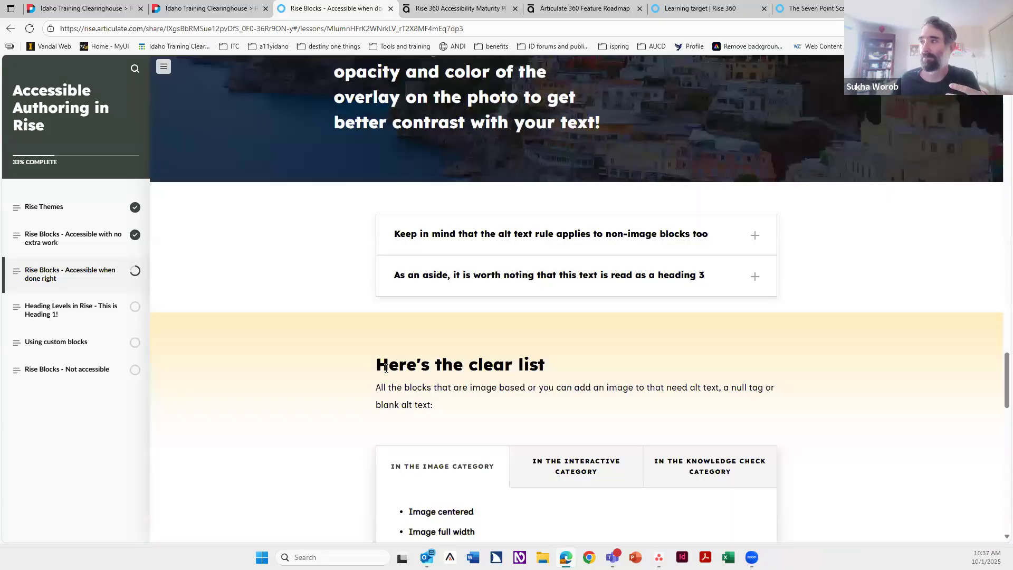
scroll(374, 372, down, 5)
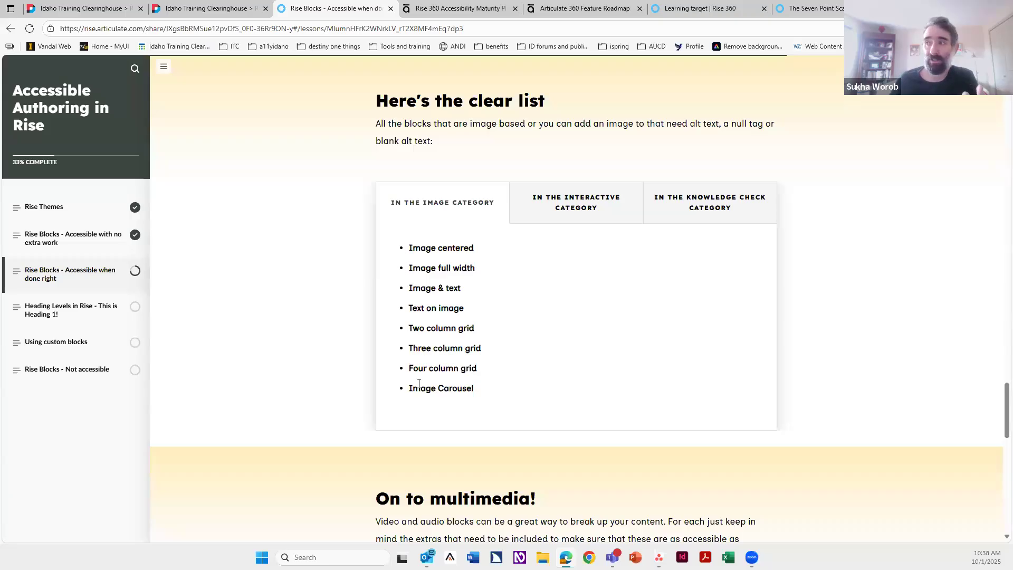
click(547, 203)
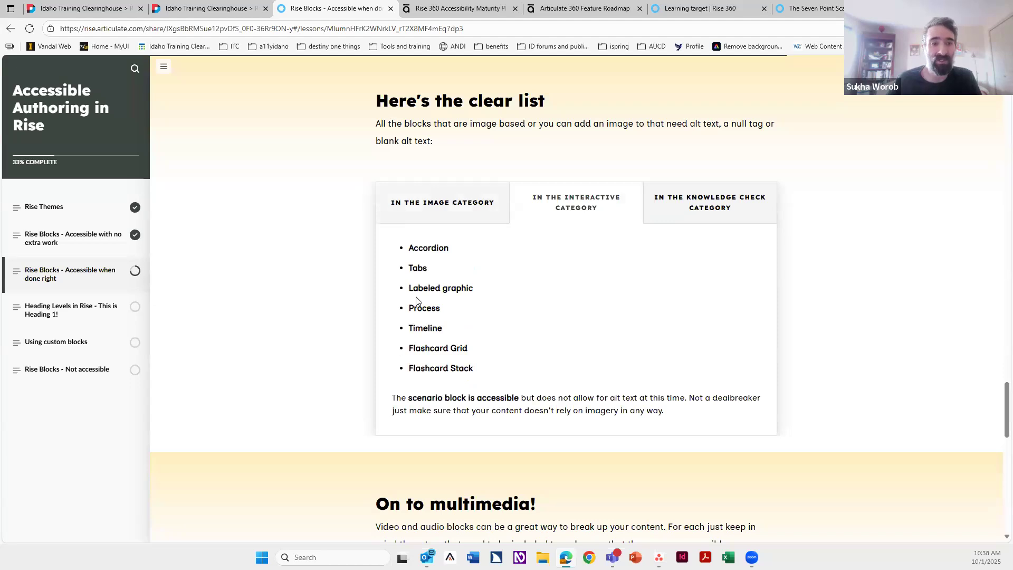
Step: Insert an Accordion block below the target image and open its format settings
click(693, 5)
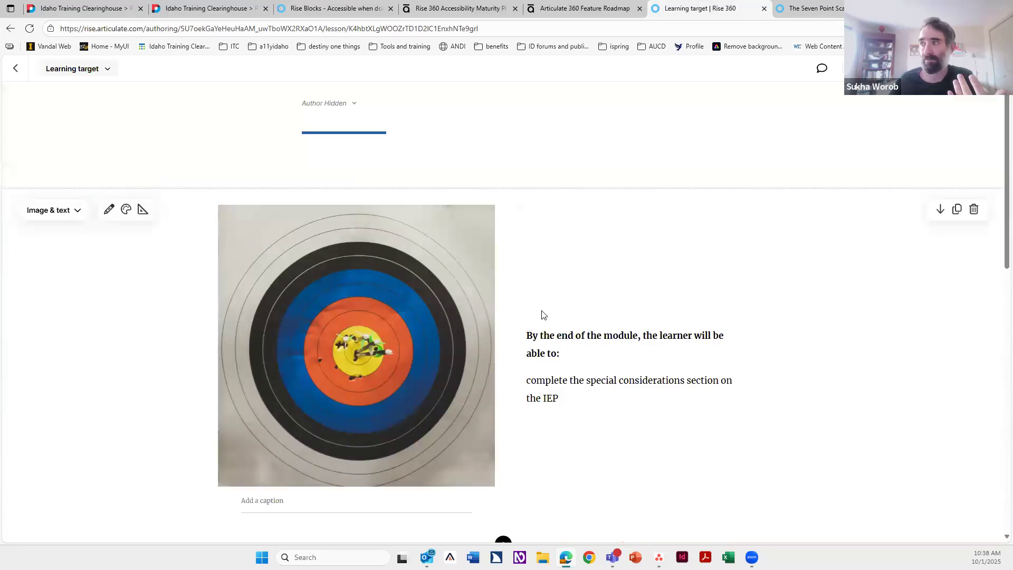
scroll(496, 316, down, 6)
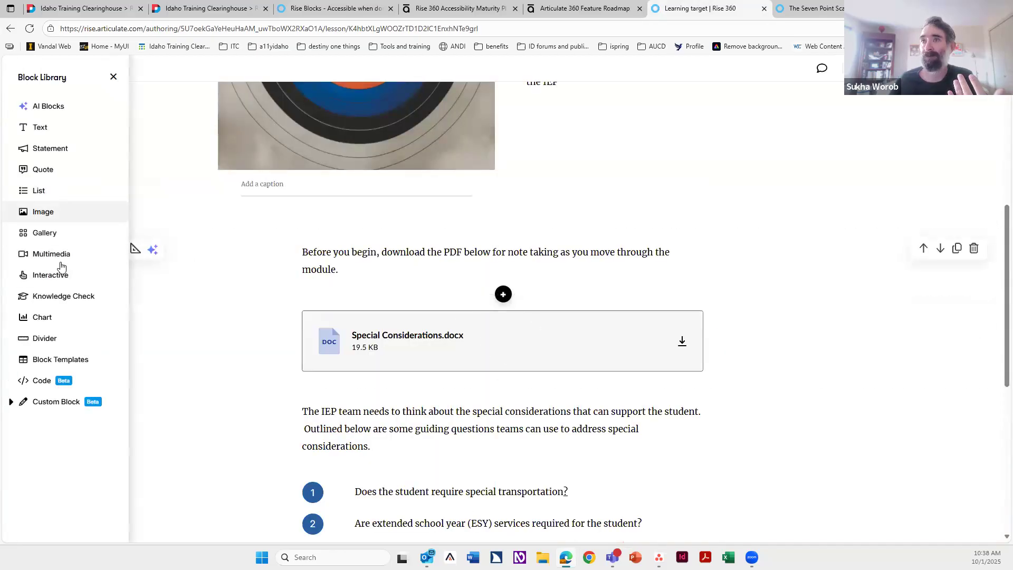
mouse_move(61, 275)
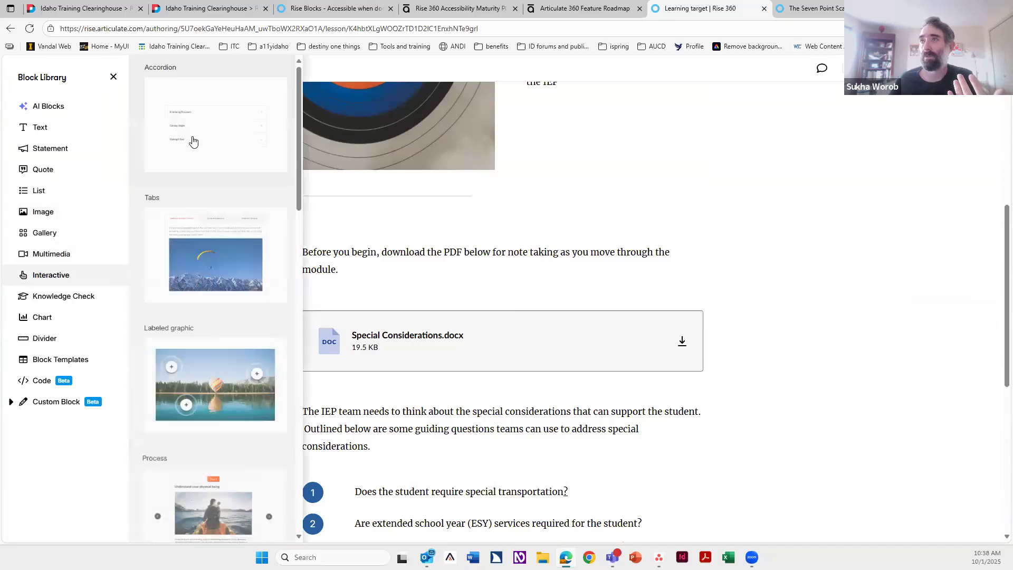
click(193, 142)
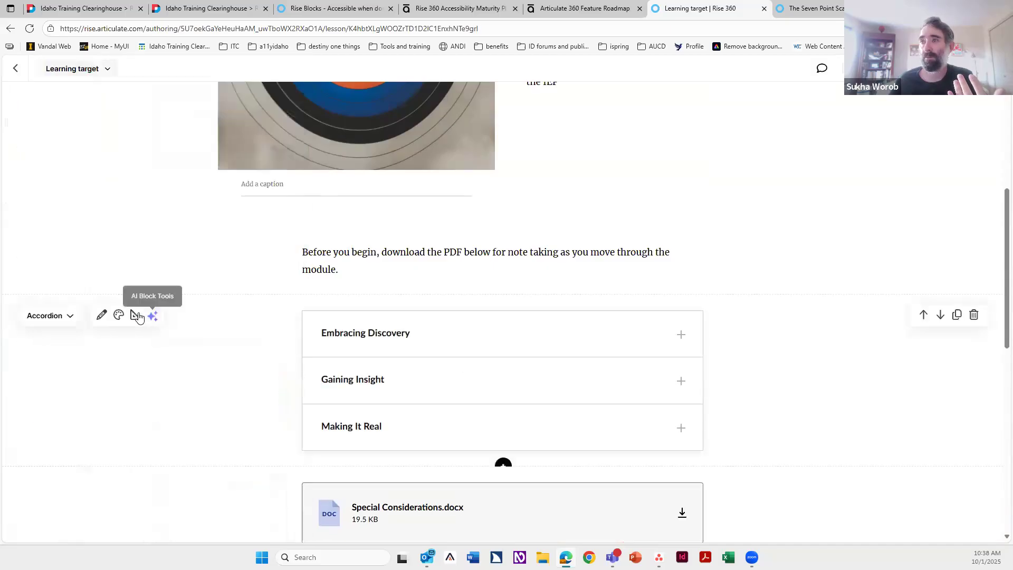
click(136, 315)
scroll(49, 470, down, 2)
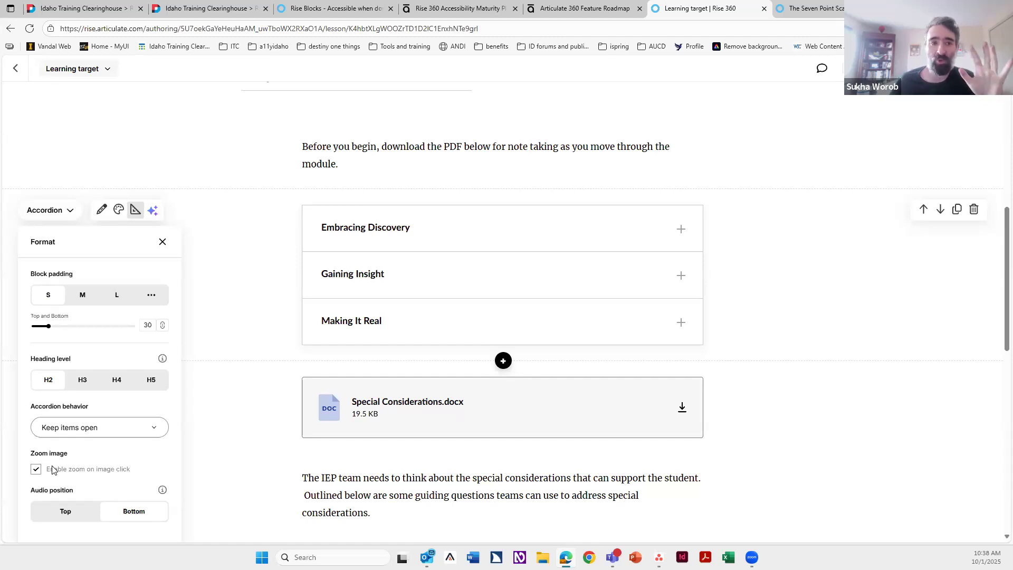
Step: Review the accordion's format options again and delete the Accordion block
click(839, 259)
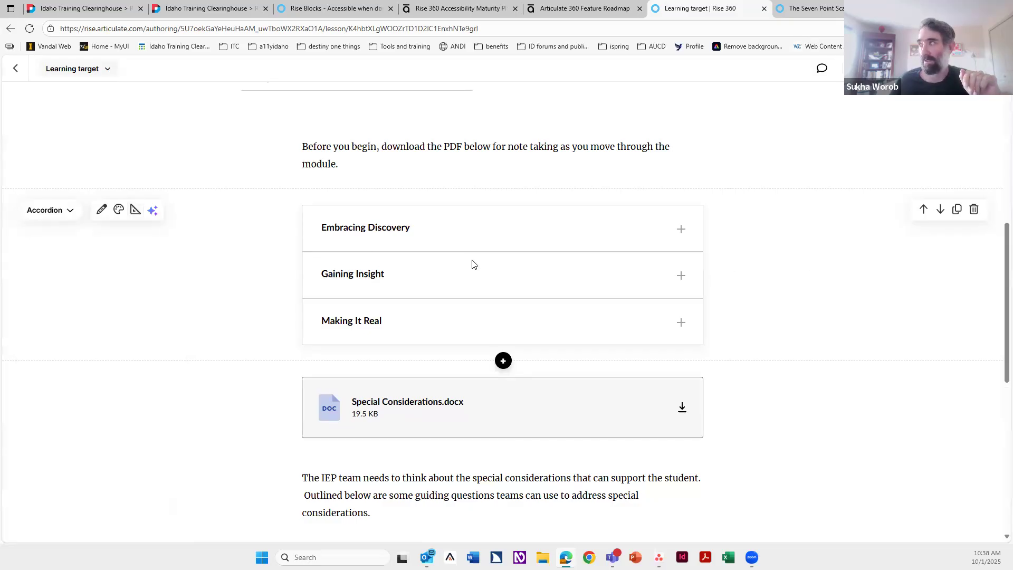
click(135, 211)
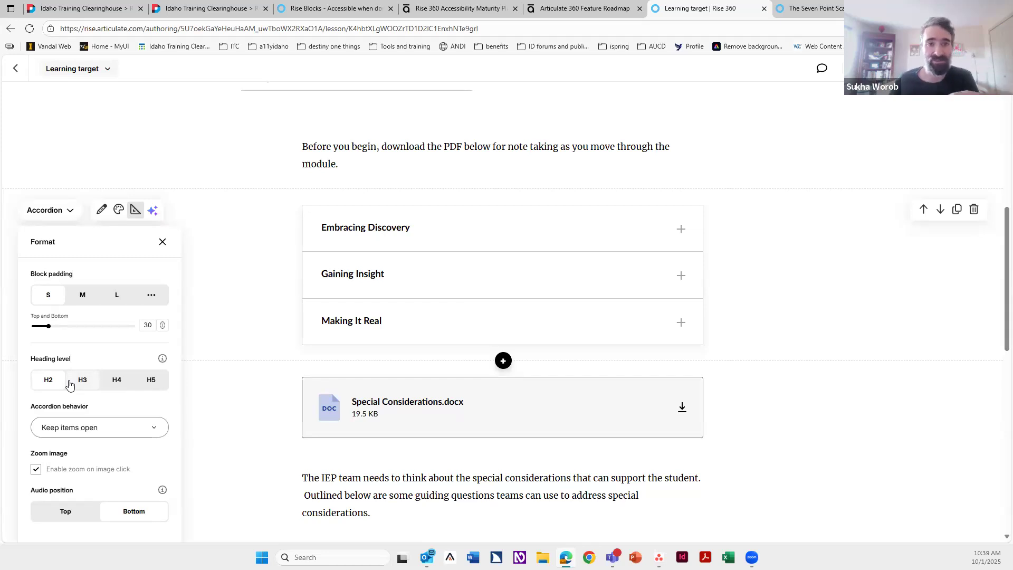
click(162, 241)
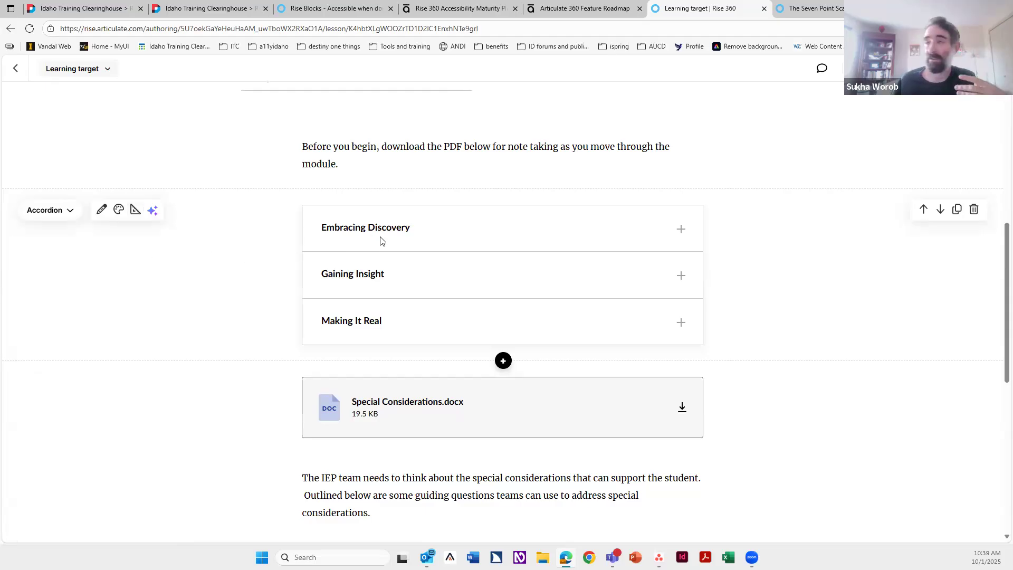
click(974, 211)
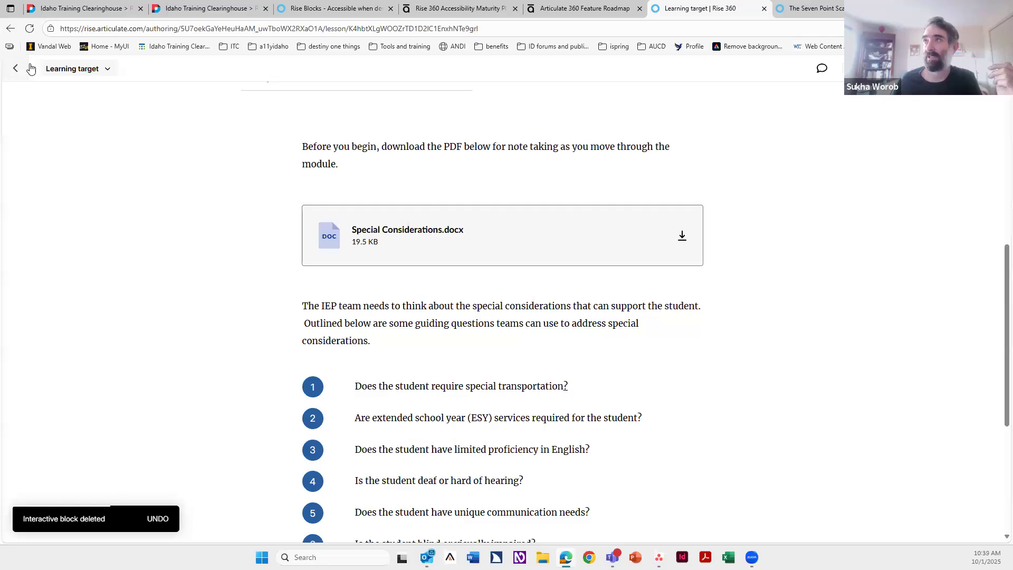
Step: Read the multimedia section of the Rise Blocks - Accessible when done right lesson
click(333, 8)
scroll(377, 374, down, 9)
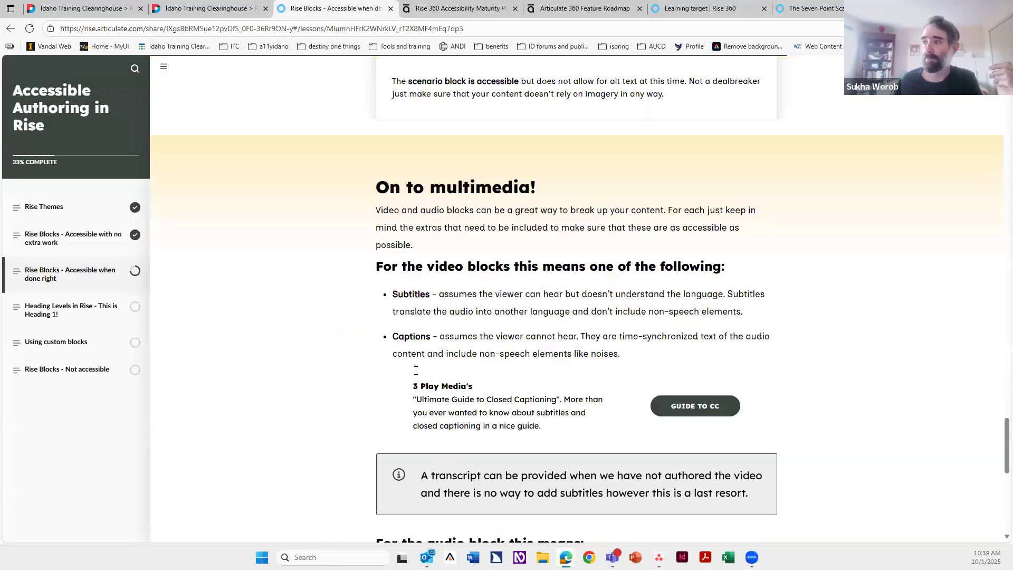
scroll(415, 374, up, 1)
scroll(415, 374, up, 2)
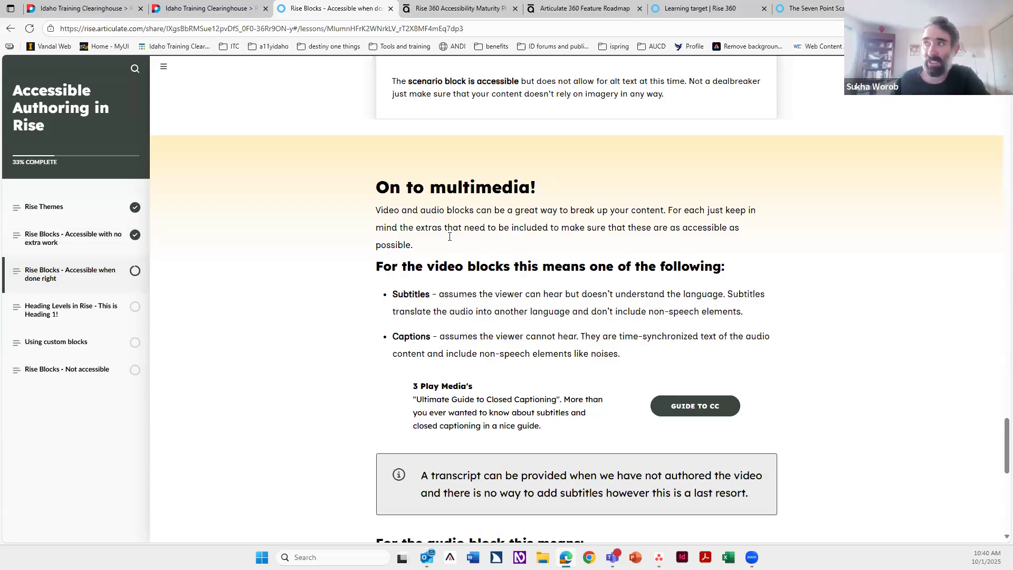
scroll(381, 207, down, 7)
scroll(381, 207, down, 4)
scroll(381, 207, up, 20)
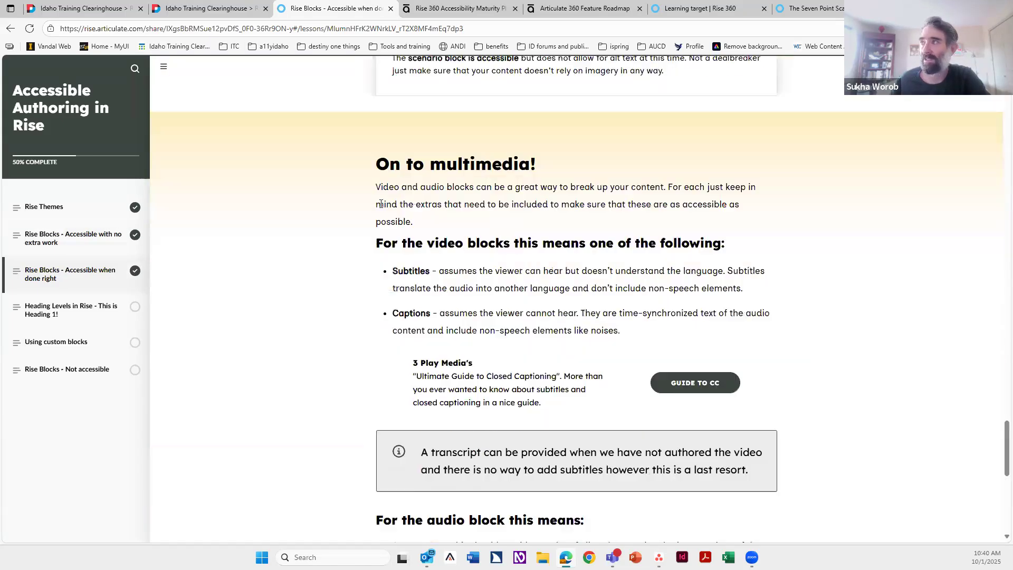
scroll(381, 208, down, 2)
scroll(375, 227, up, 1)
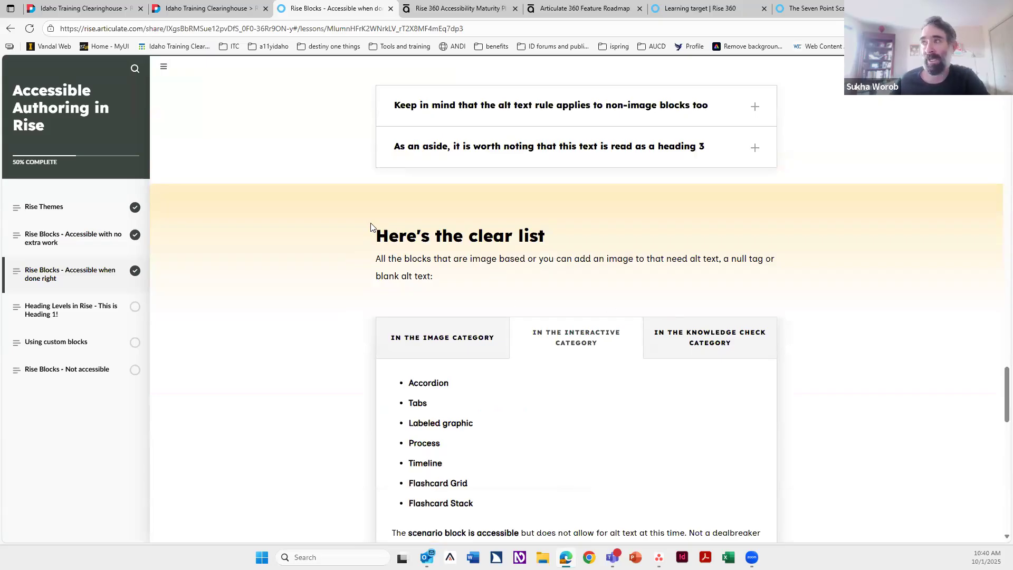
Step: Highlight the clear list heading and read the remaining sections down to the file attachment block
drag(368, 236, 569, 246)
click(529, 240)
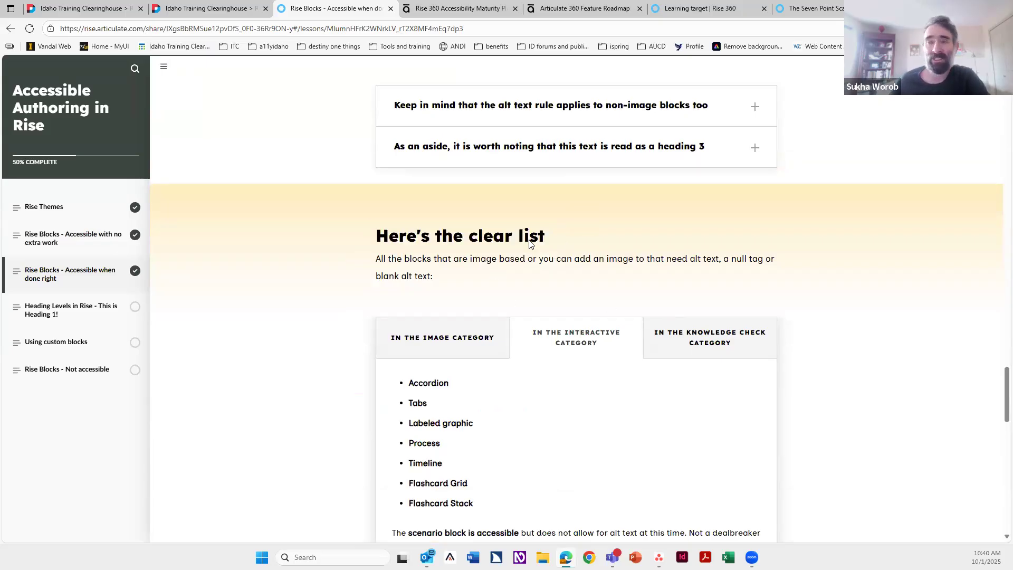
double_click(530, 241)
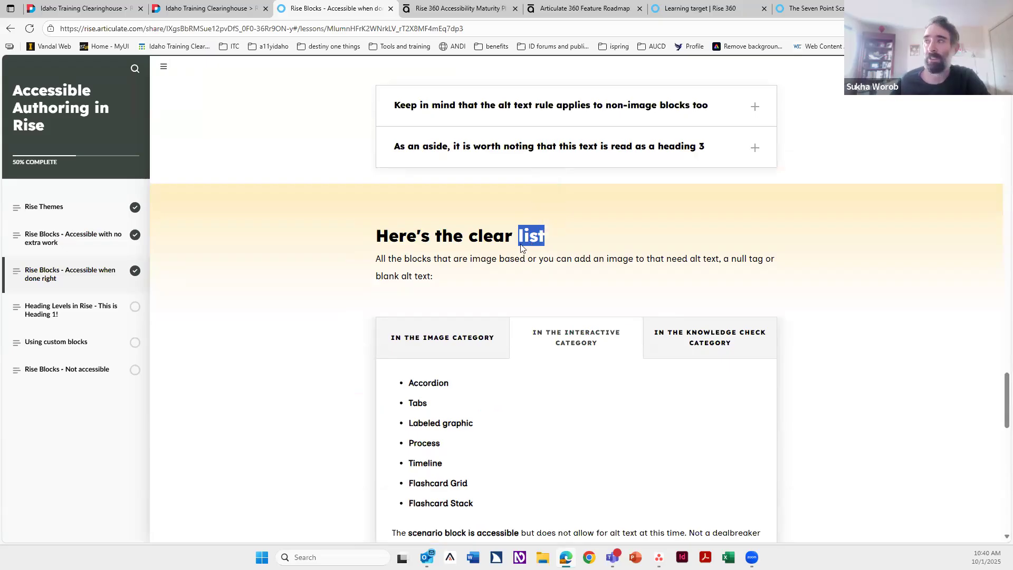
scroll(528, 240, down, 2)
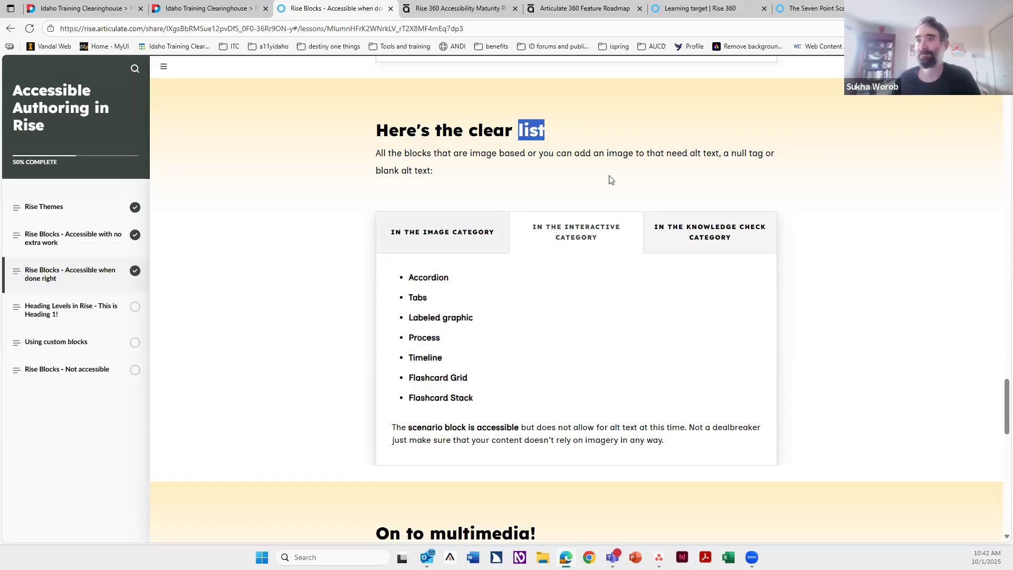
scroll(332, 303, down, 10)
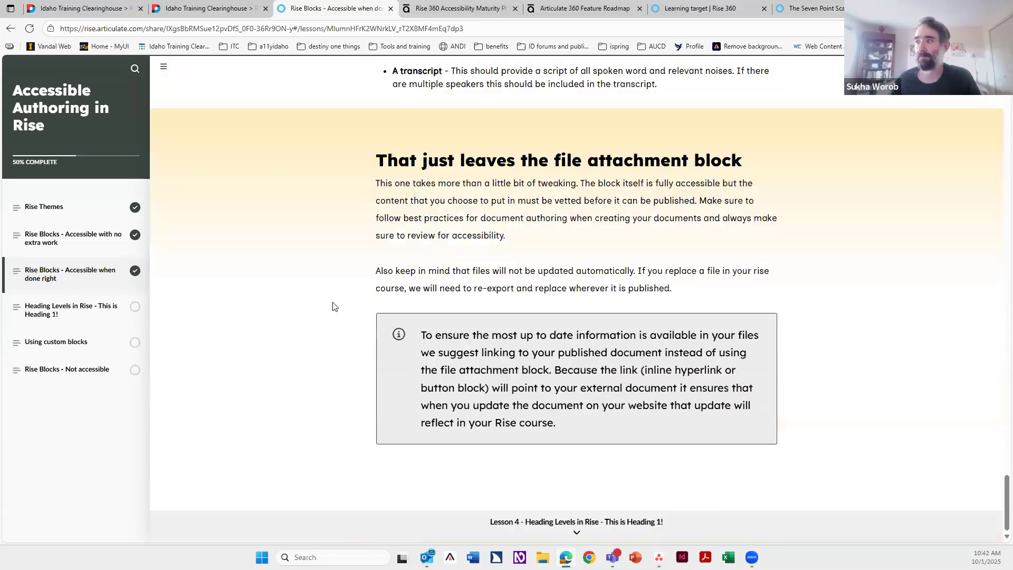
scroll(333, 303, up, 5)
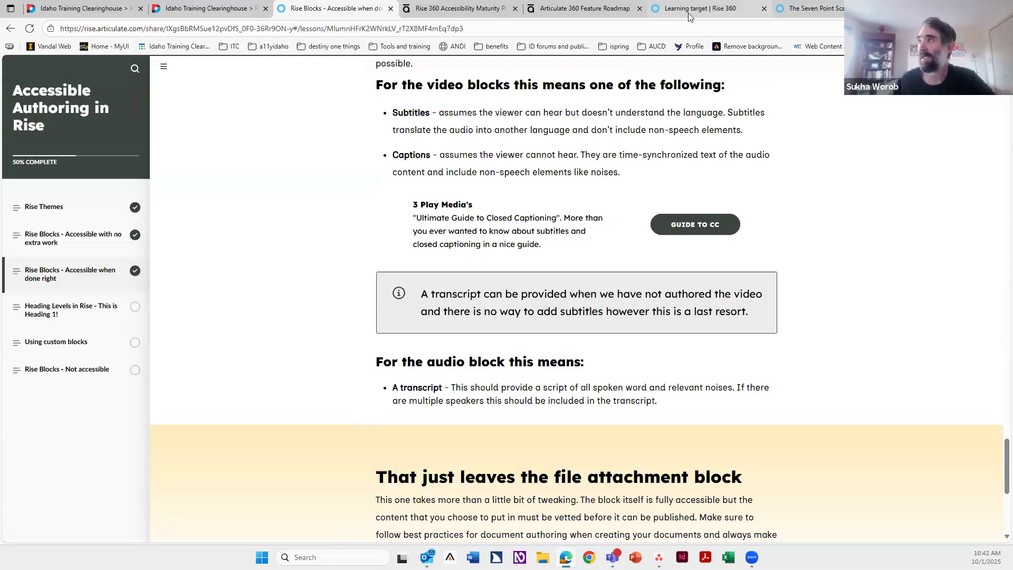
Step: Switch to the Learning target lesson and insert an Accordion block below the Special Considerations.docx attachment
click(657, 15)
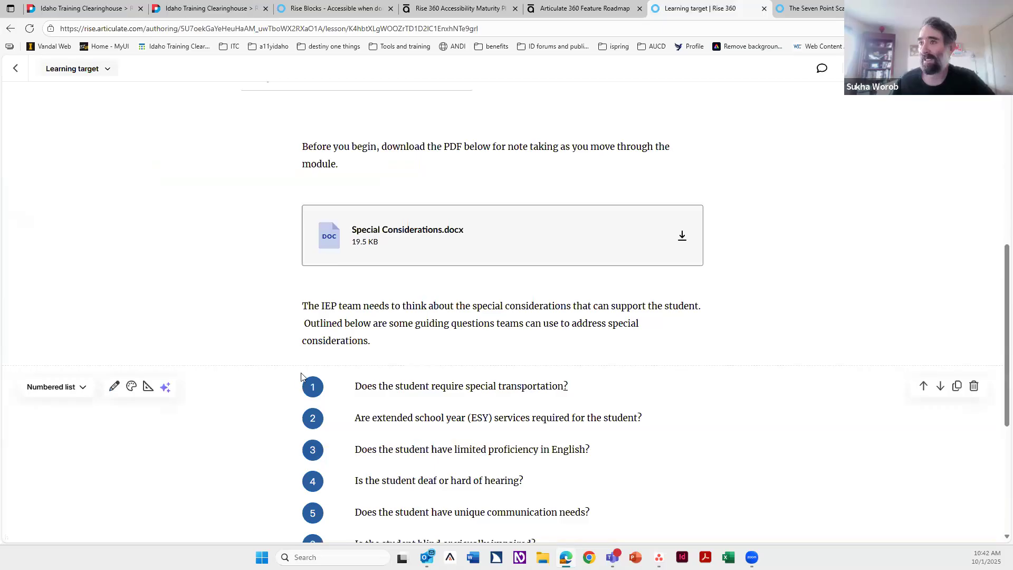
scroll(301, 377, down, 5)
scroll(338, 373, up, 5)
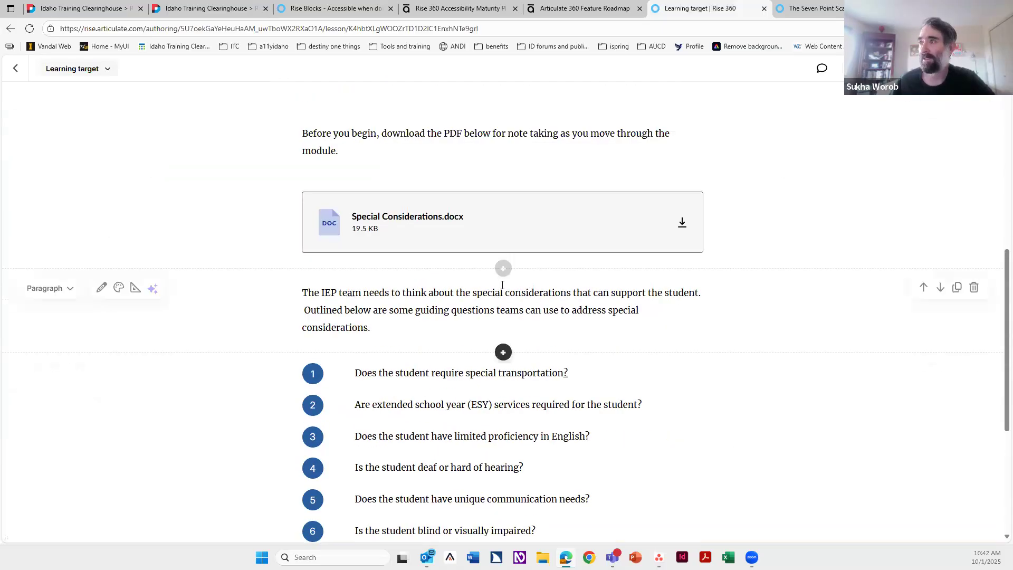
click(503, 268)
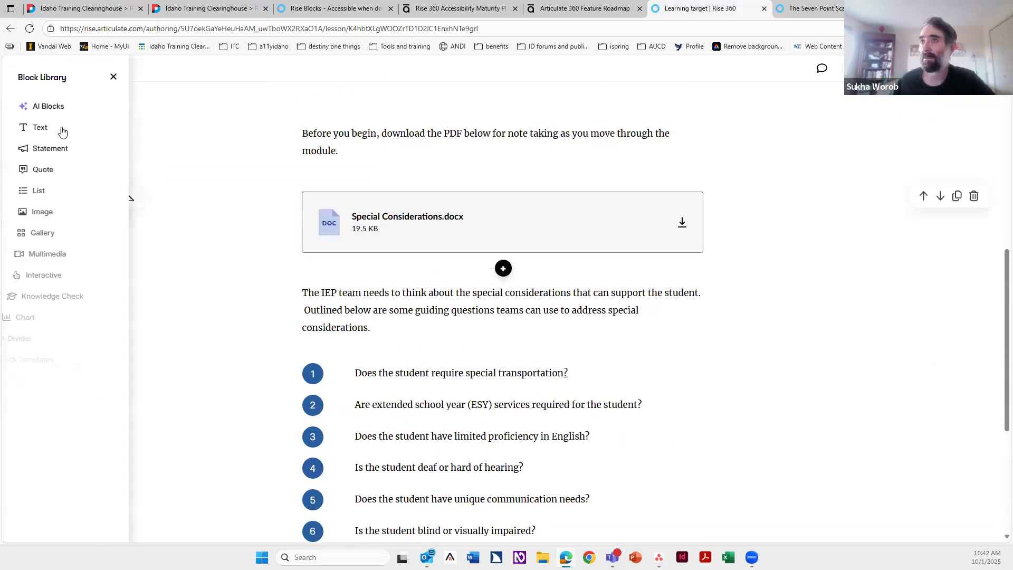
click(63, 257)
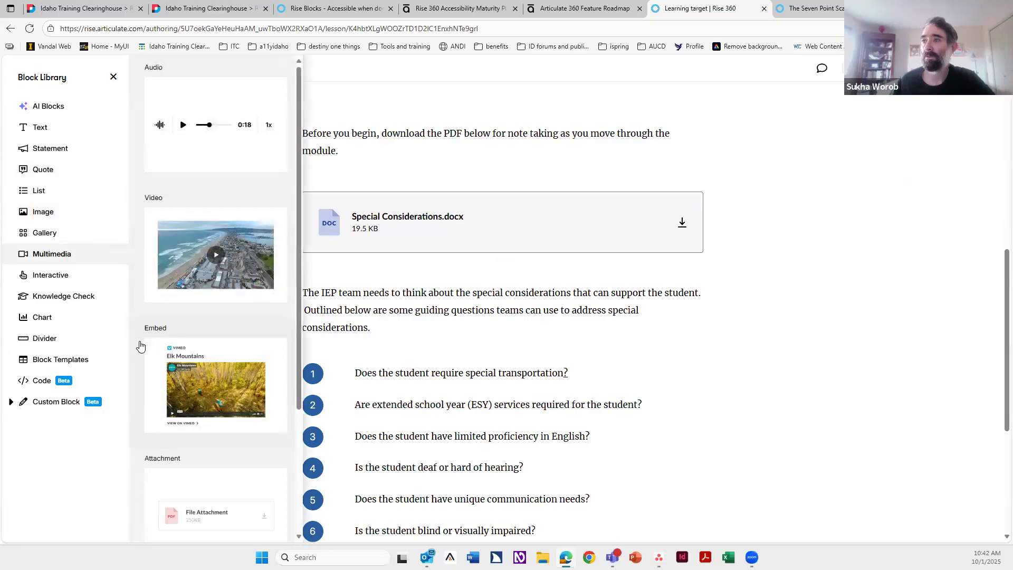
click(67, 273)
click(257, 167)
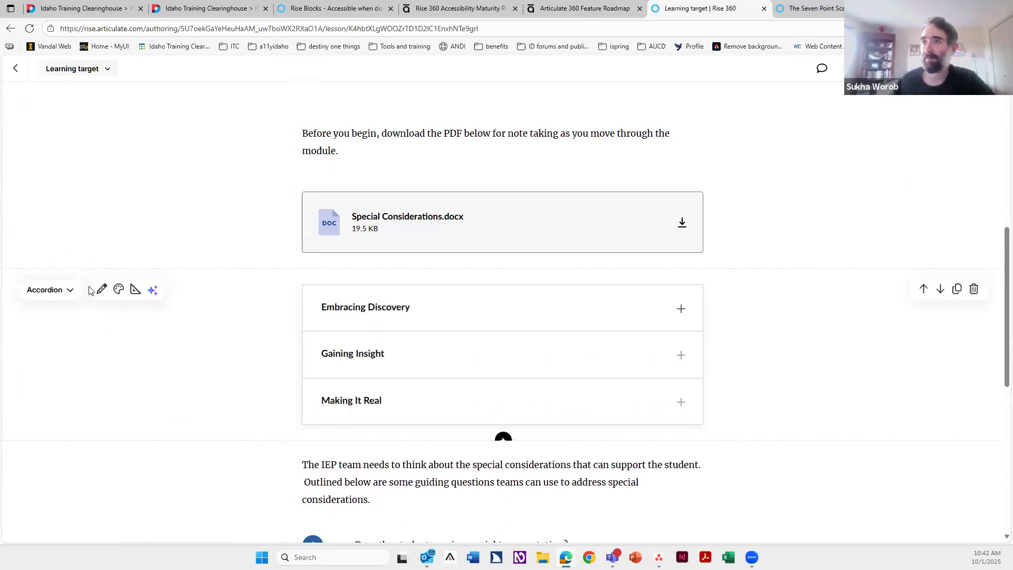
Step: Open the accordion's edit panel, review the Record audio option for the first item's audio, and close the panel
click(104, 290)
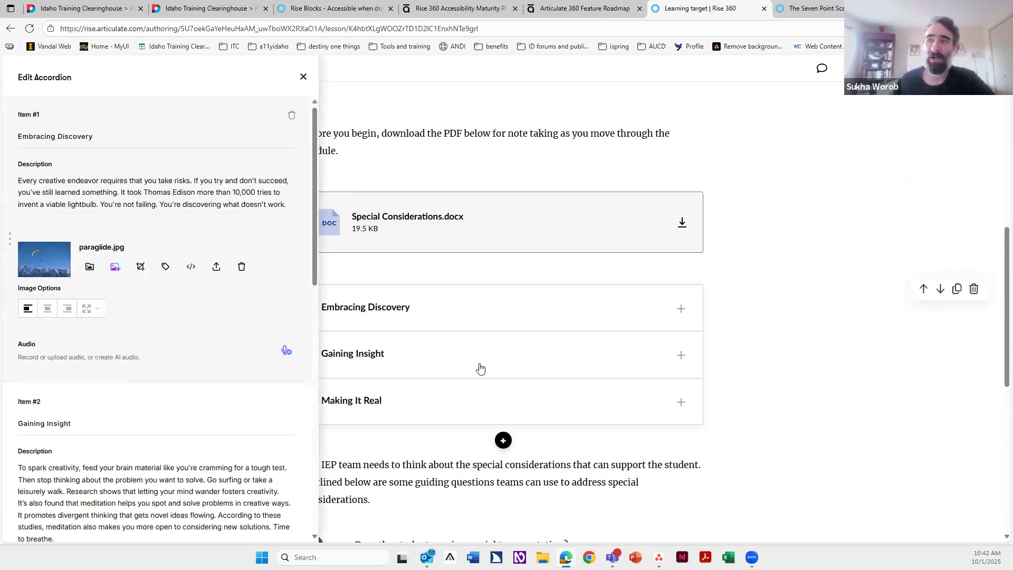
click(285, 351)
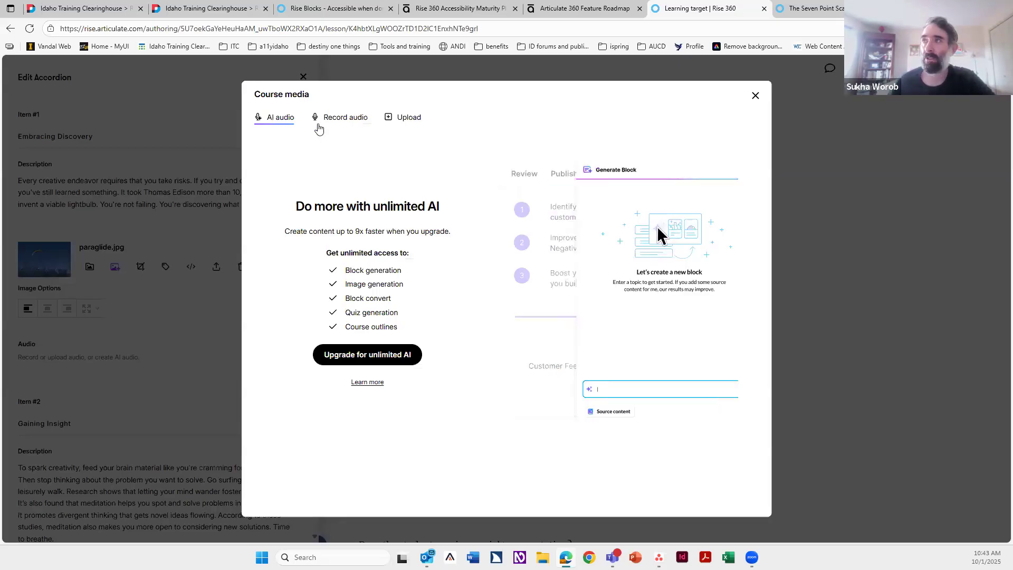
click(338, 117)
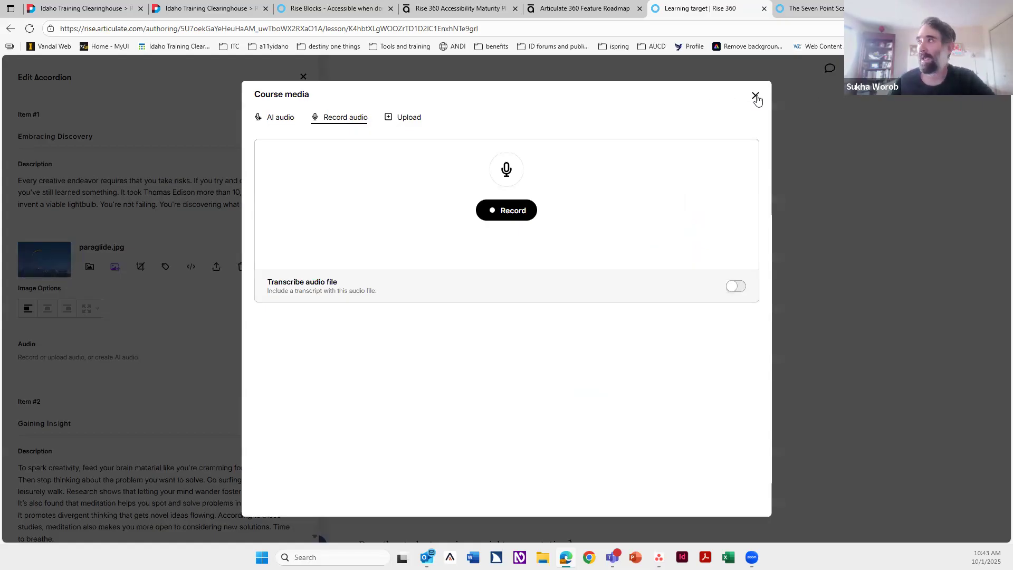
key(Escape)
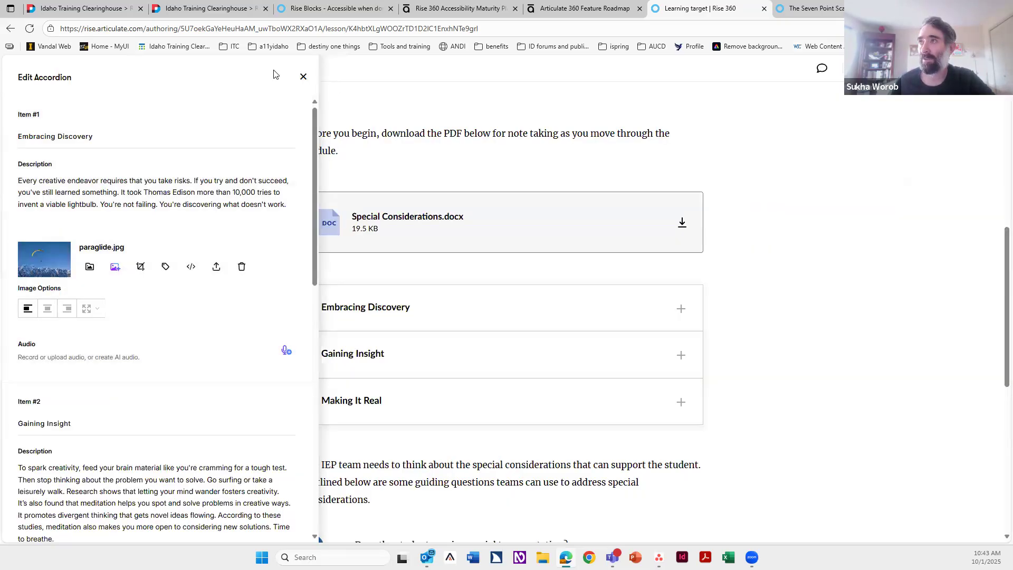
click(302, 77)
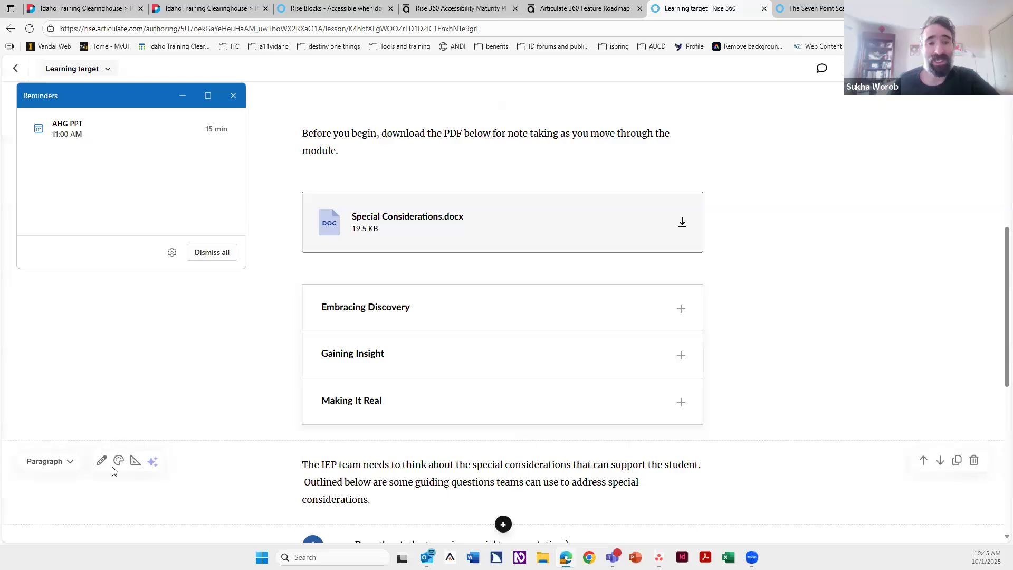
Step: Insert an audio block beneath the Learning target title, then delete that audio block
click(232, 97)
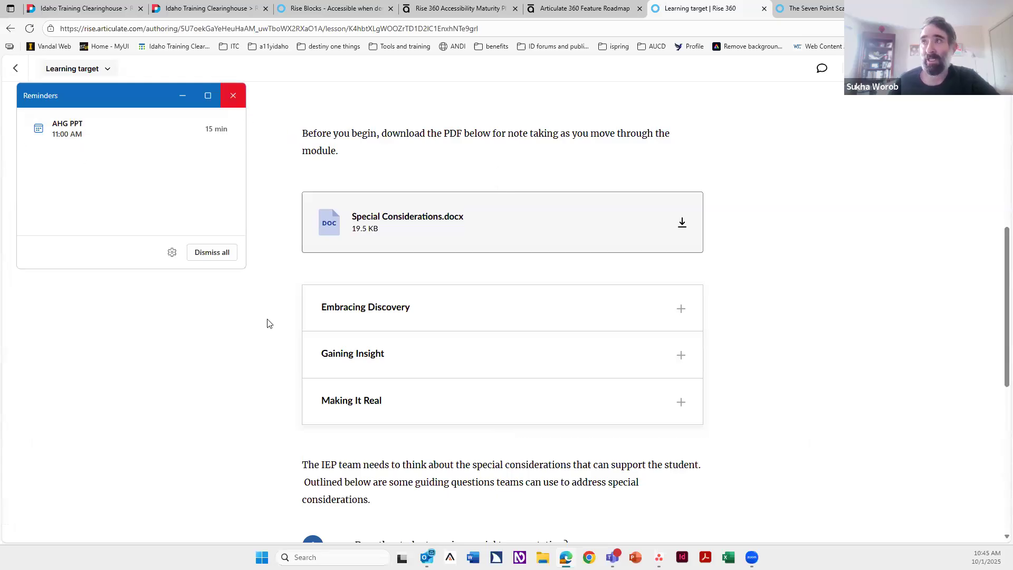
scroll(252, 359, up, 8)
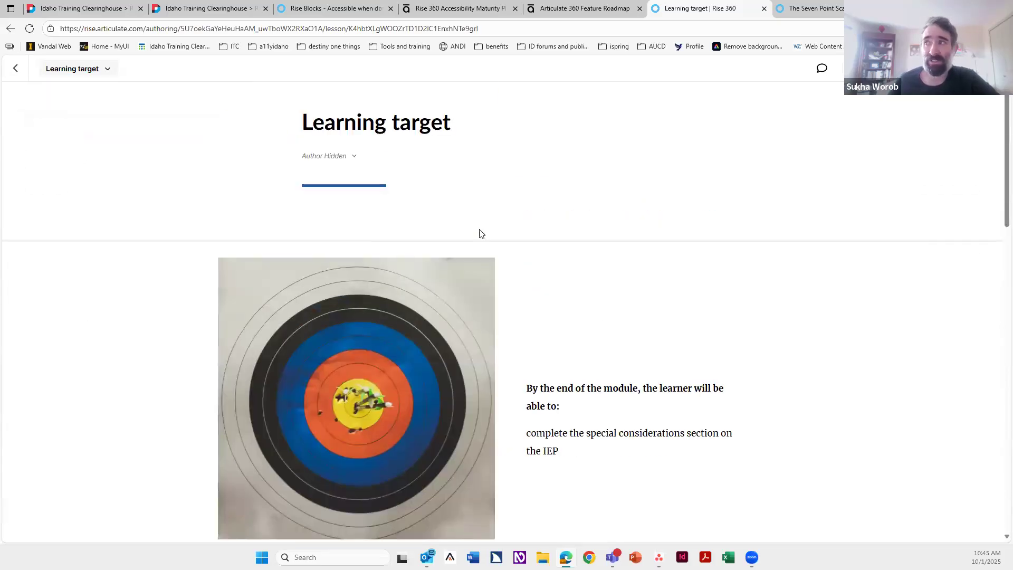
click(151, 195)
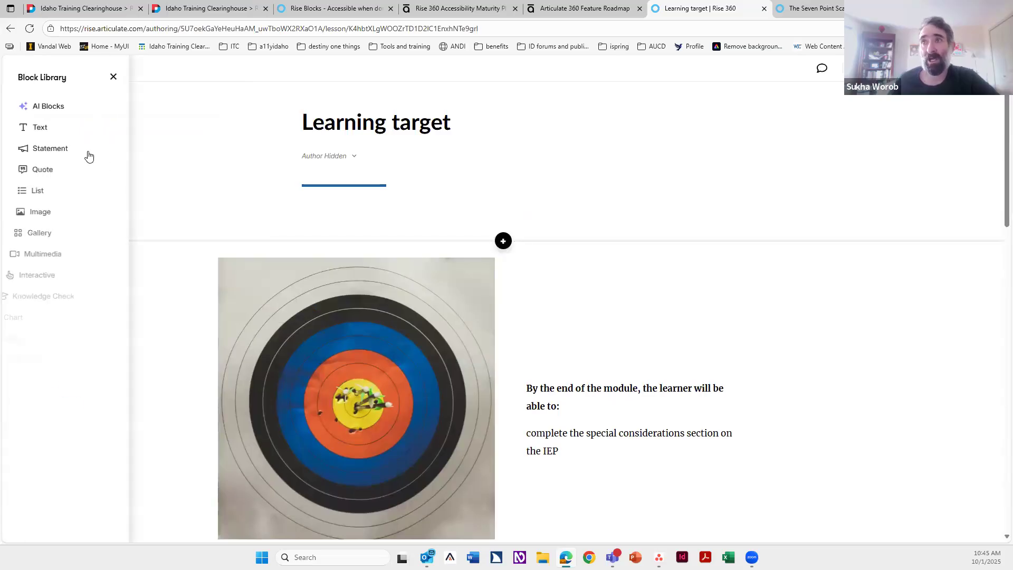
mouse_move(56, 263)
click(211, 158)
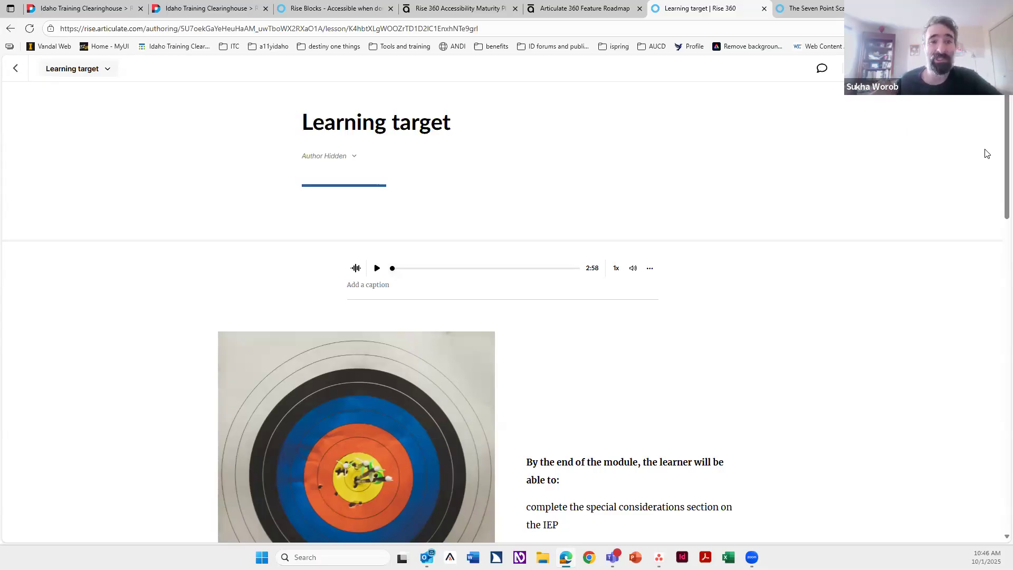
click(976, 264)
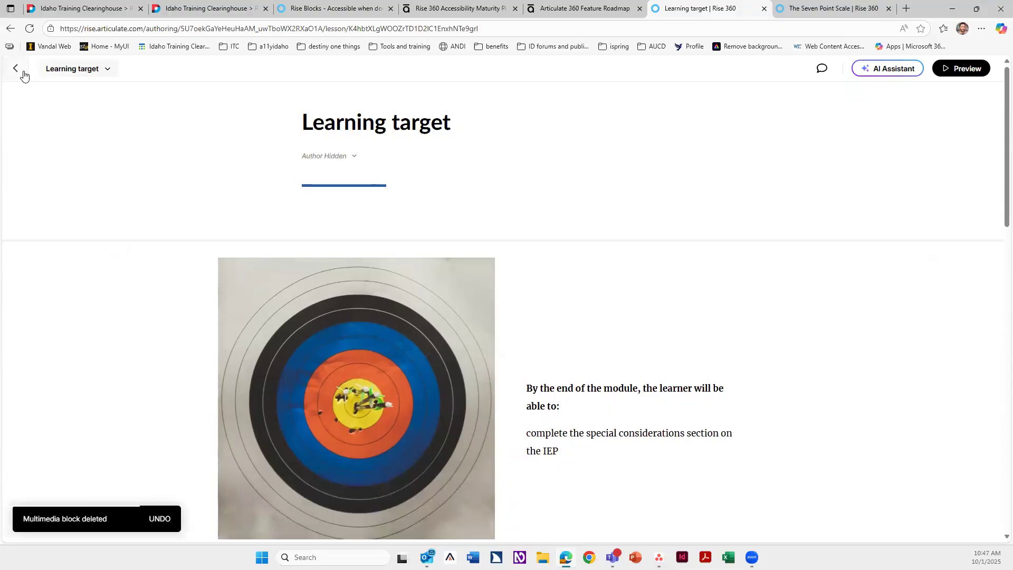
Step: Return to the Rise Blocks - Accessible when done right lesson in the Accessible Authoring in Rise course
click(107, 9)
click(206, 11)
click(361, 13)
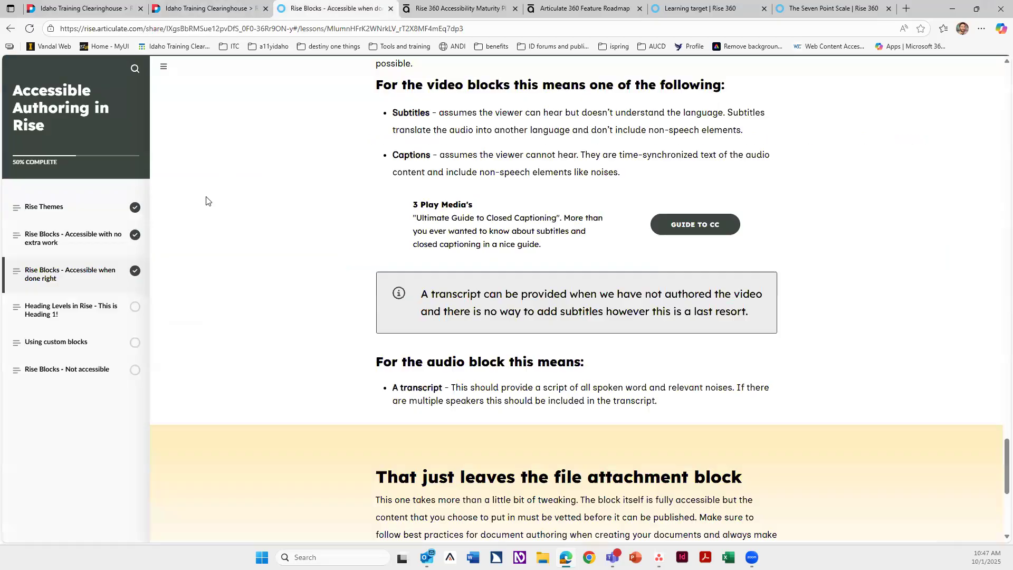
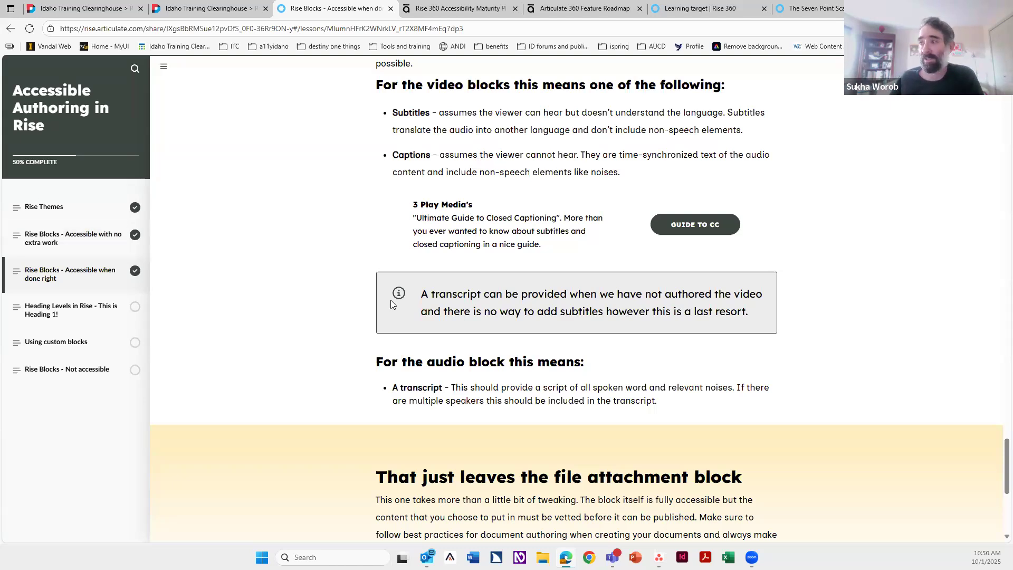
Step: Open the Heading Levels in Rise - This is Heading 1! lesson and highlight its example H2, H3 and heading level 3 titles while reviewing them
click(88, 311)
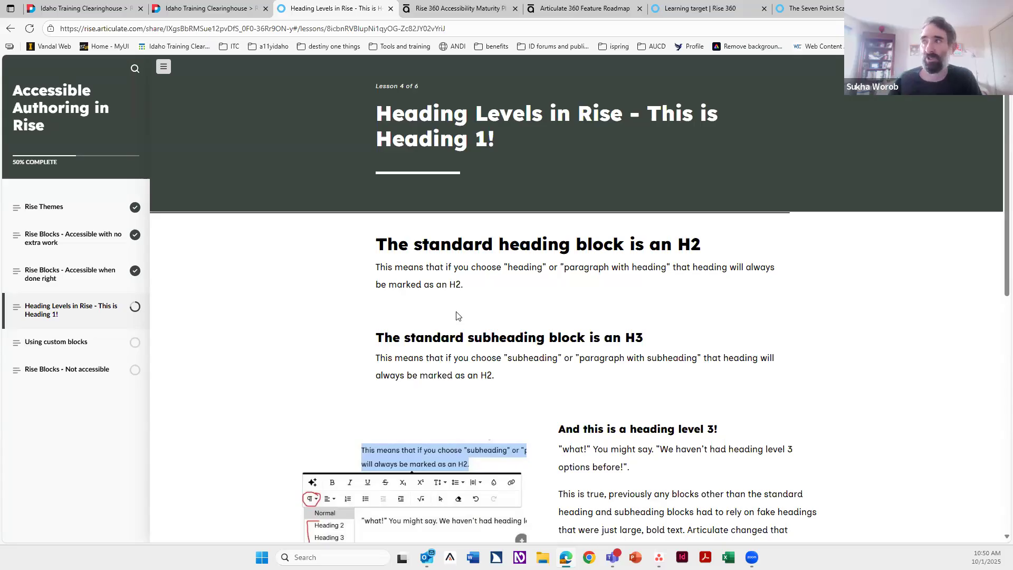
double_click(507, 248)
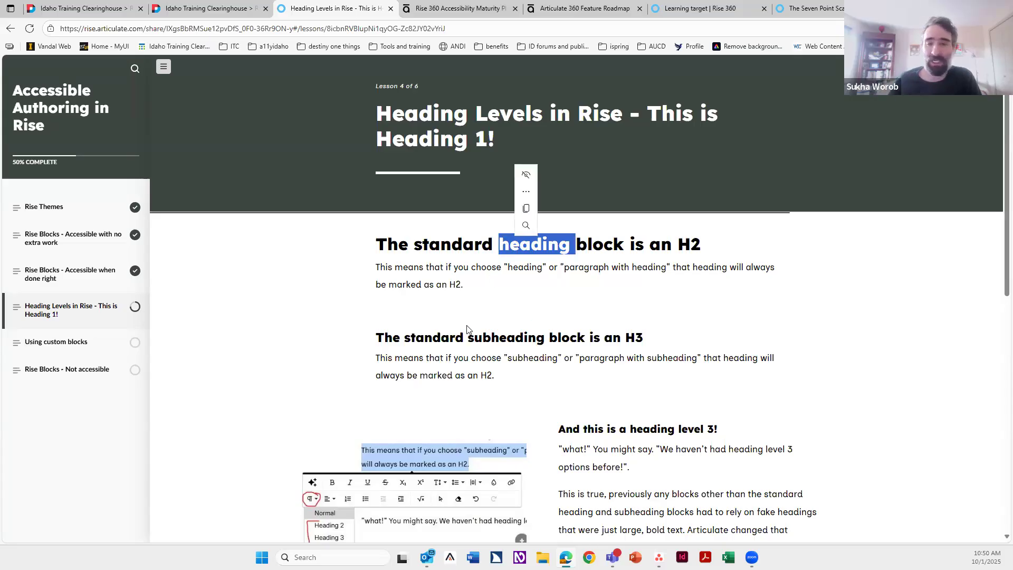
double_click(452, 343)
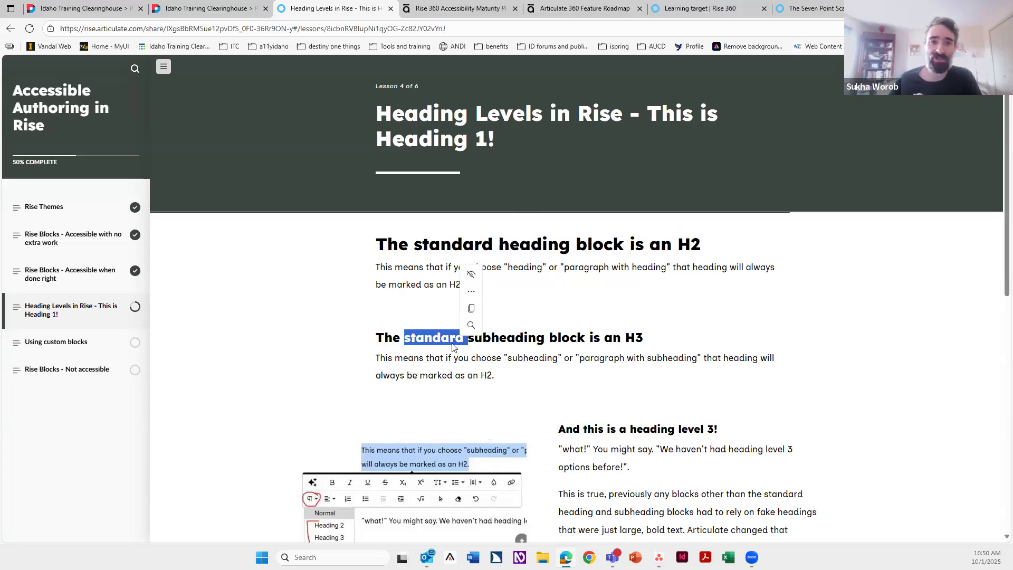
scroll(570, 328, down, 4)
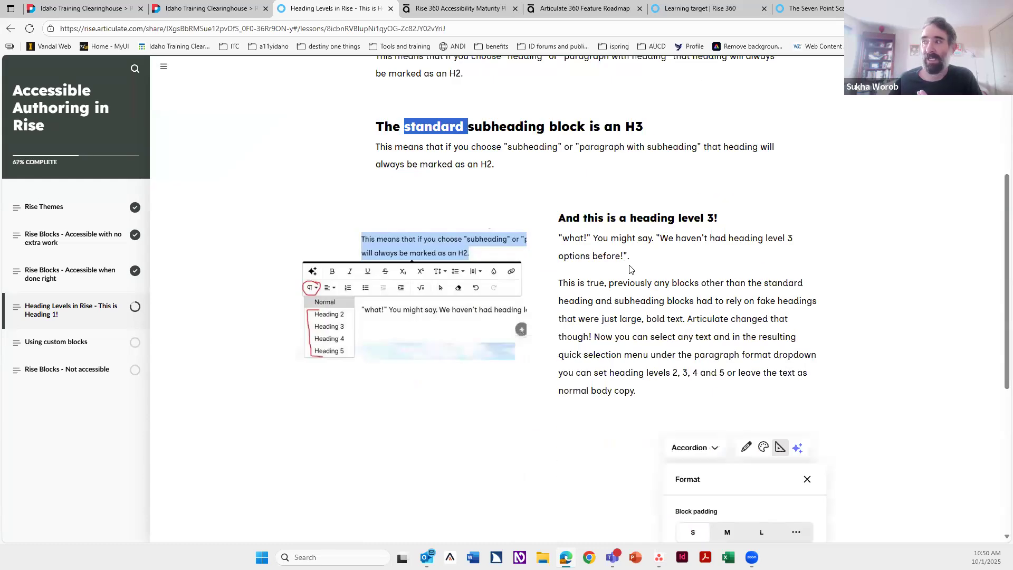
double_click(589, 219)
triple_click(589, 228)
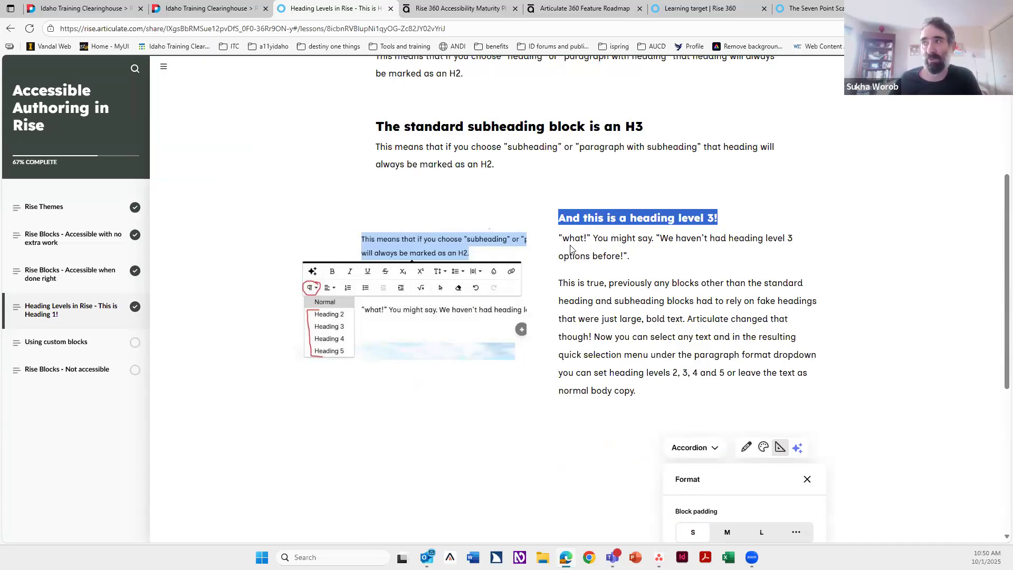
click(567, 219)
triple_click(567, 218)
click(553, 258)
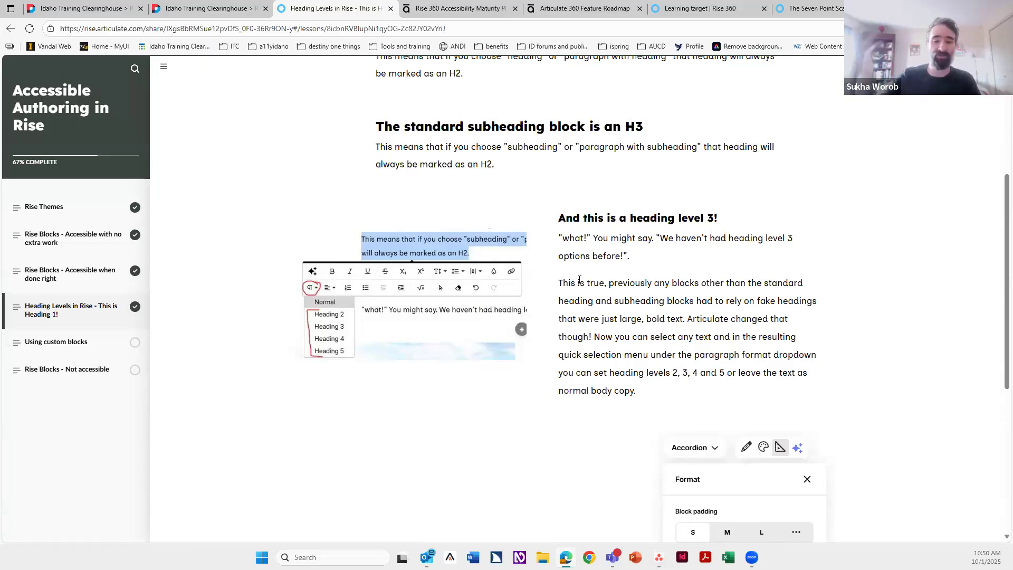
Step: Review the Accordion, Process and Scenario block support section, then open the Using custom blocks lesson
scroll(545, 294, down, 6)
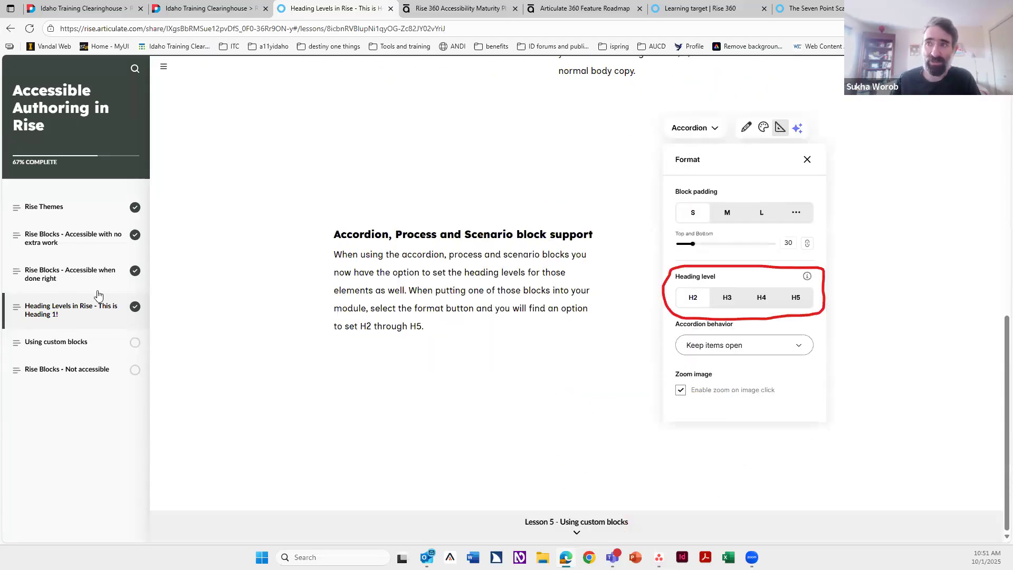
click(79, 344)
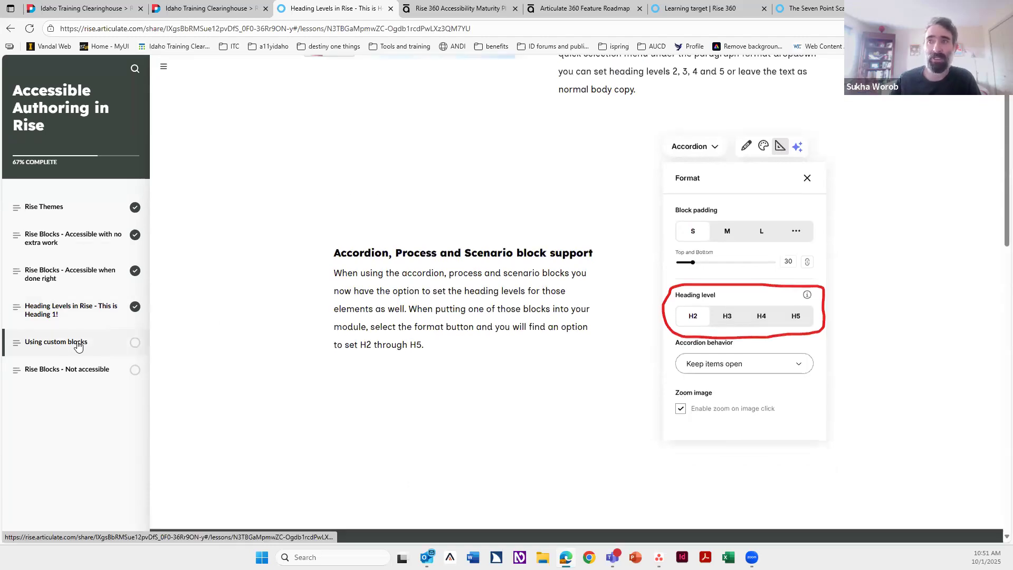
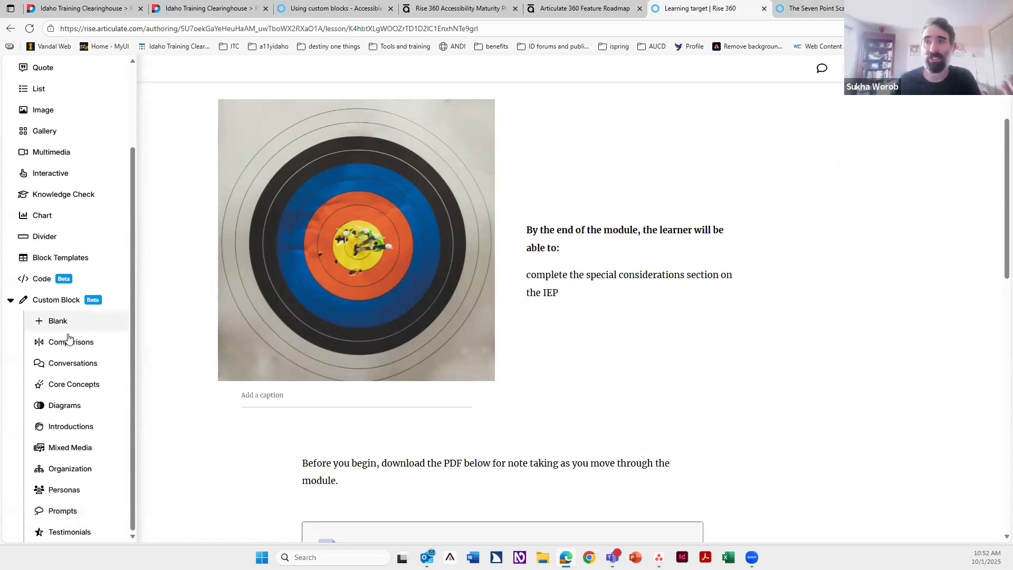
Step: Insert a Testimonials custom block below the learning target image
click(77, 531)
click(227, 264)
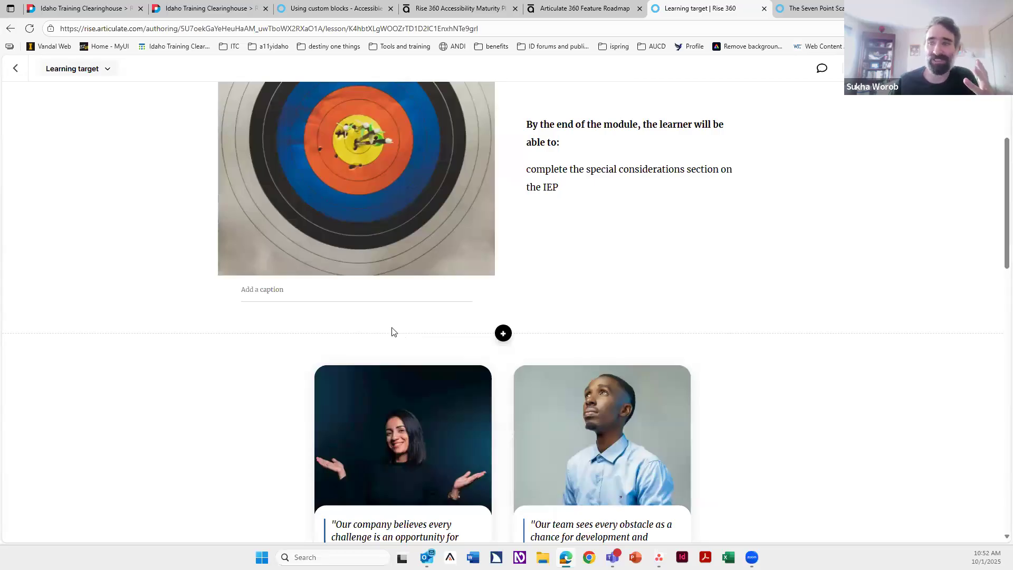
scroll(391, 333, down, 4)
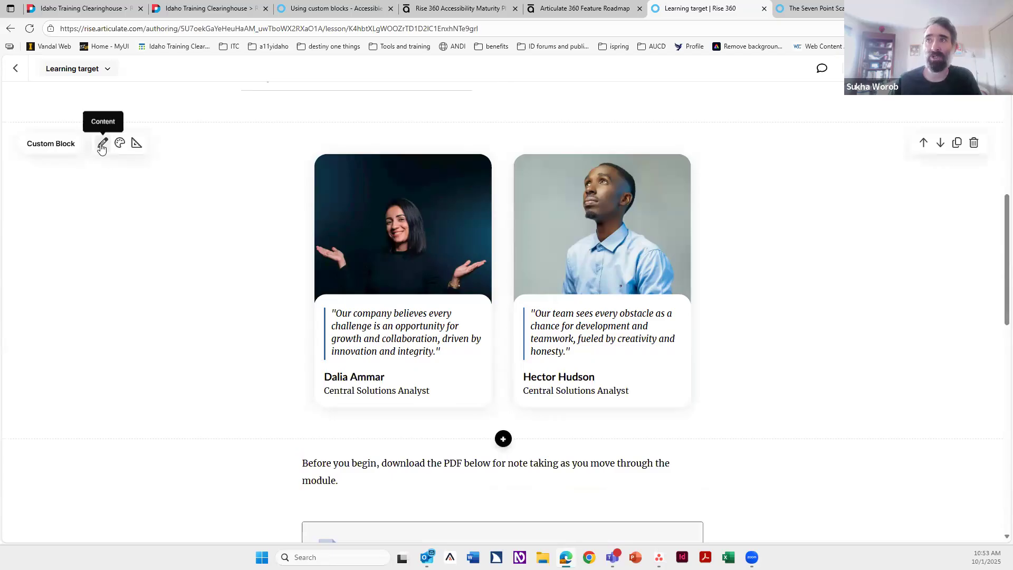
Step: Review the testimonial block's format and style options, then open its content in the custom block editor
click(136, 144)
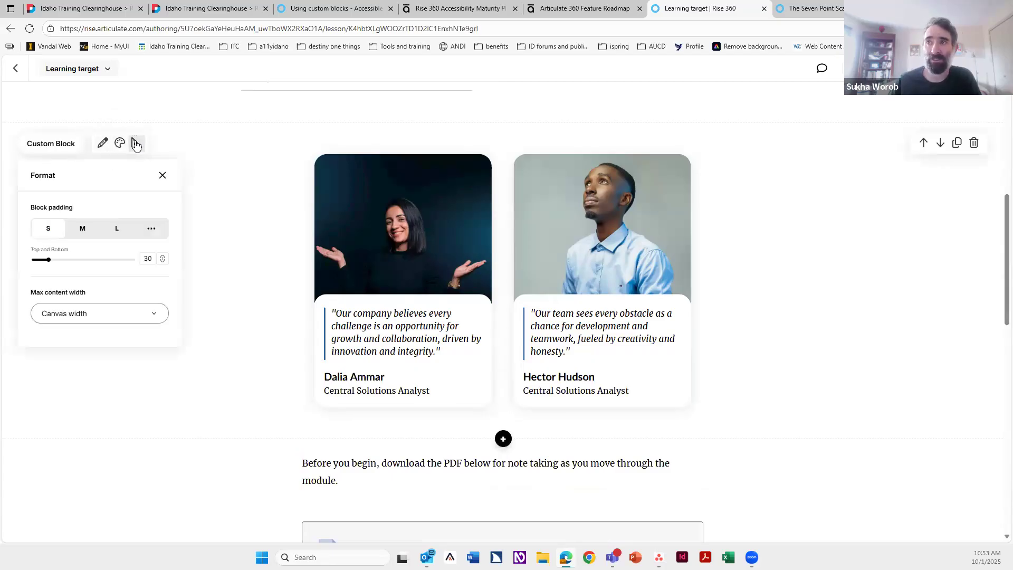
click(119, 145)
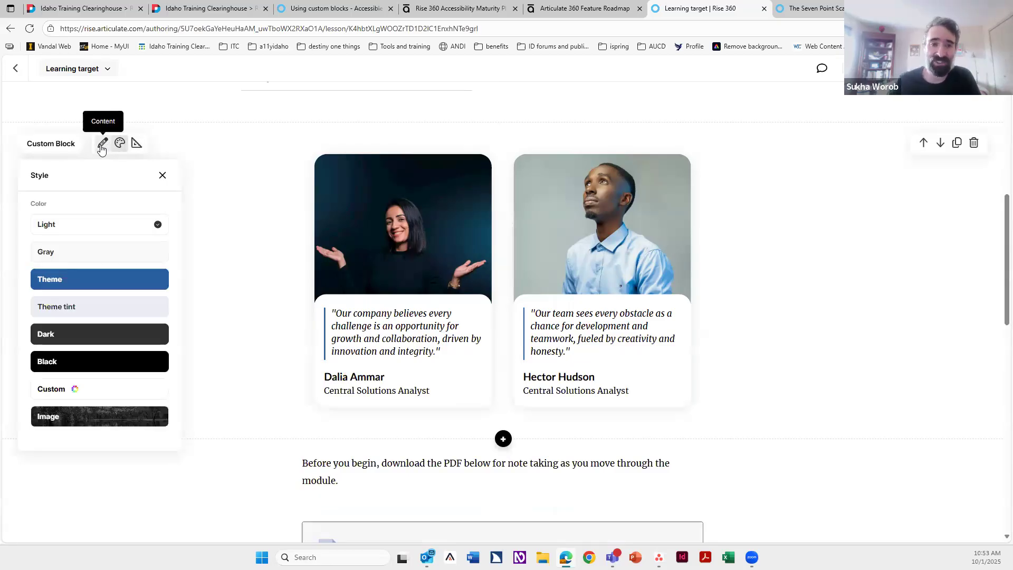
click(102, 144)
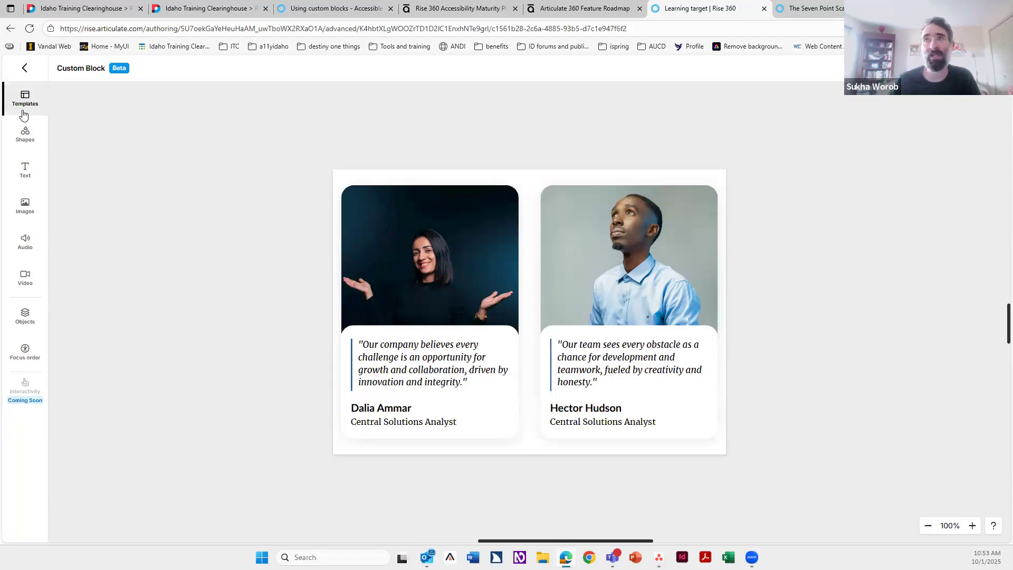
Step: Add an octagon shape, move it over the first card's photo, and delete it
click(24, 135)
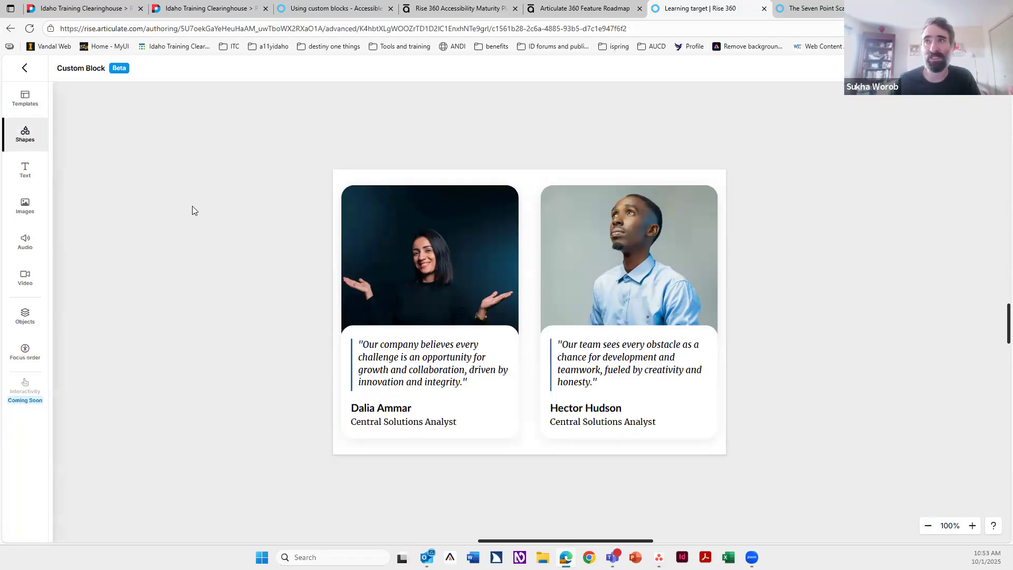
click(119, 228)
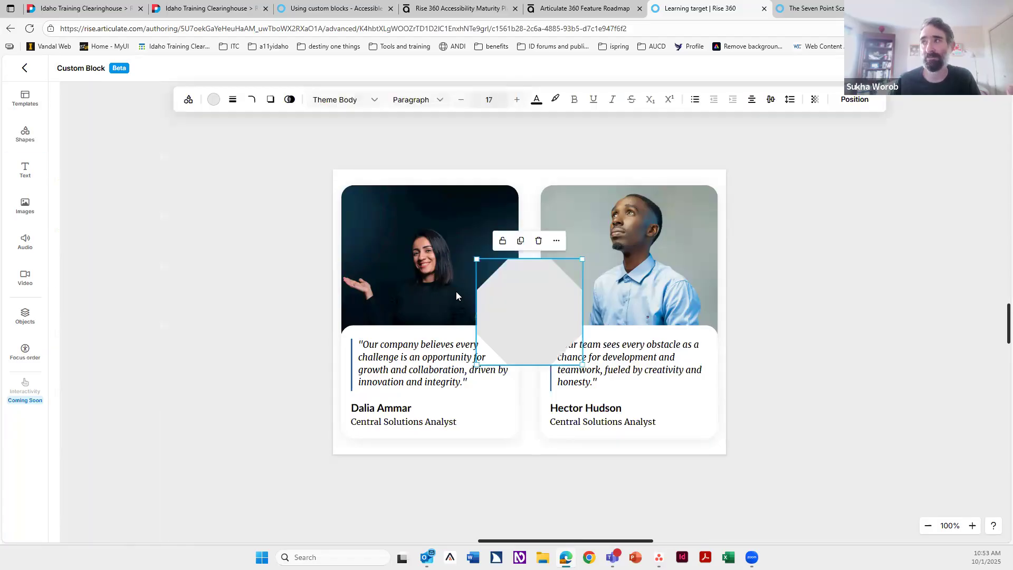
drag(487, 282, 404, 258)
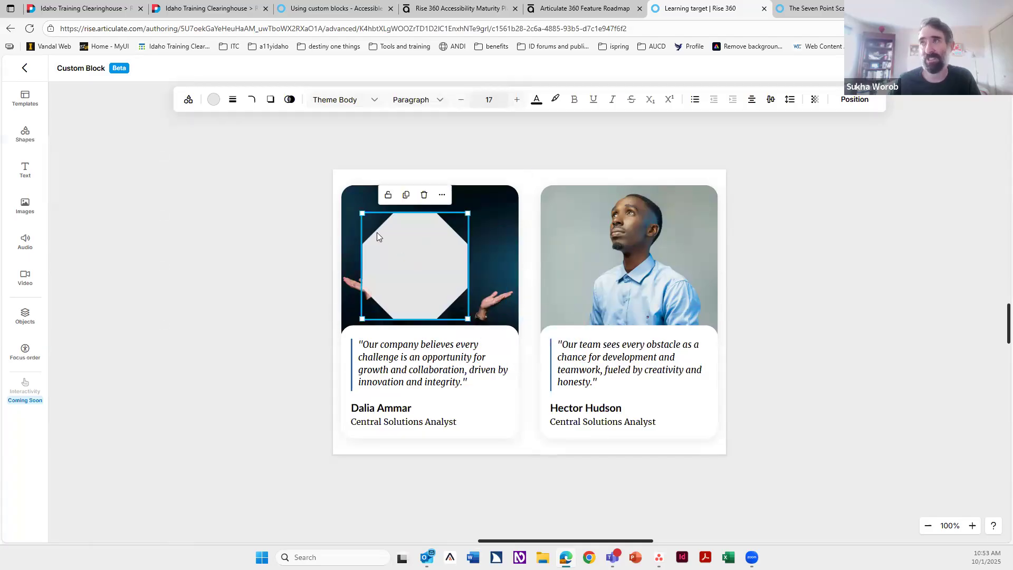
key(Delete)
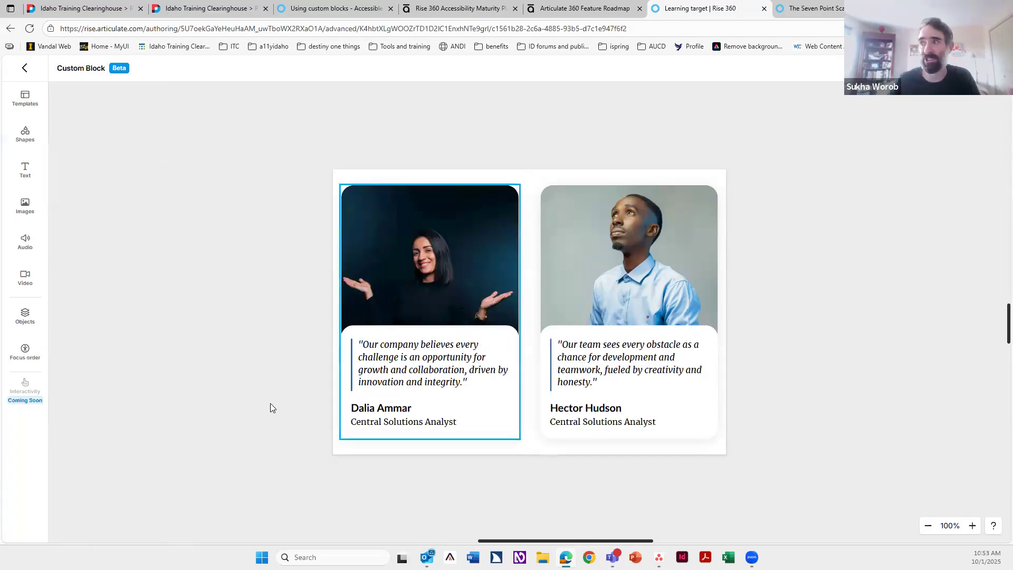
click(25, 208)
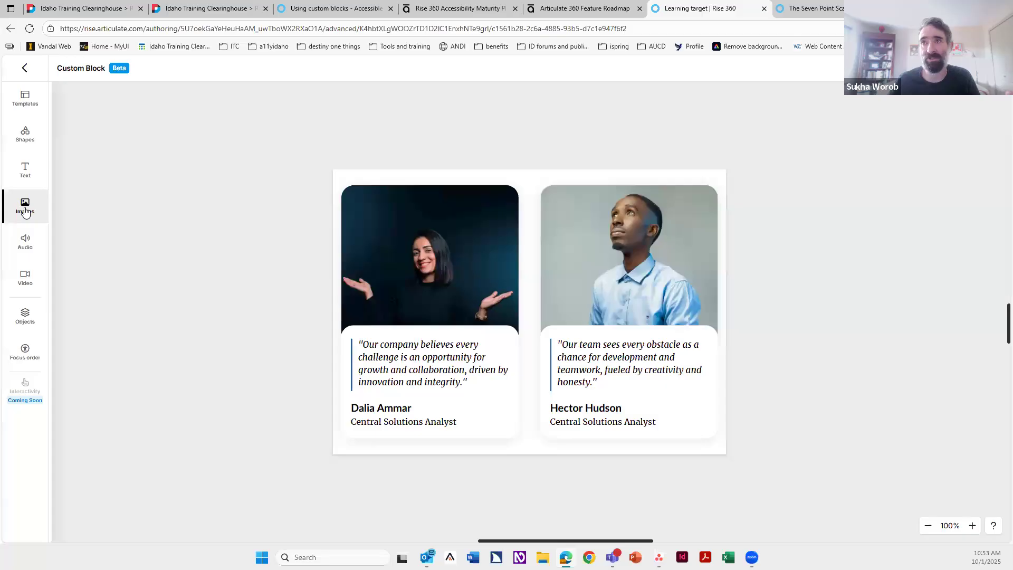
click(29, 245)
click(603, 274)
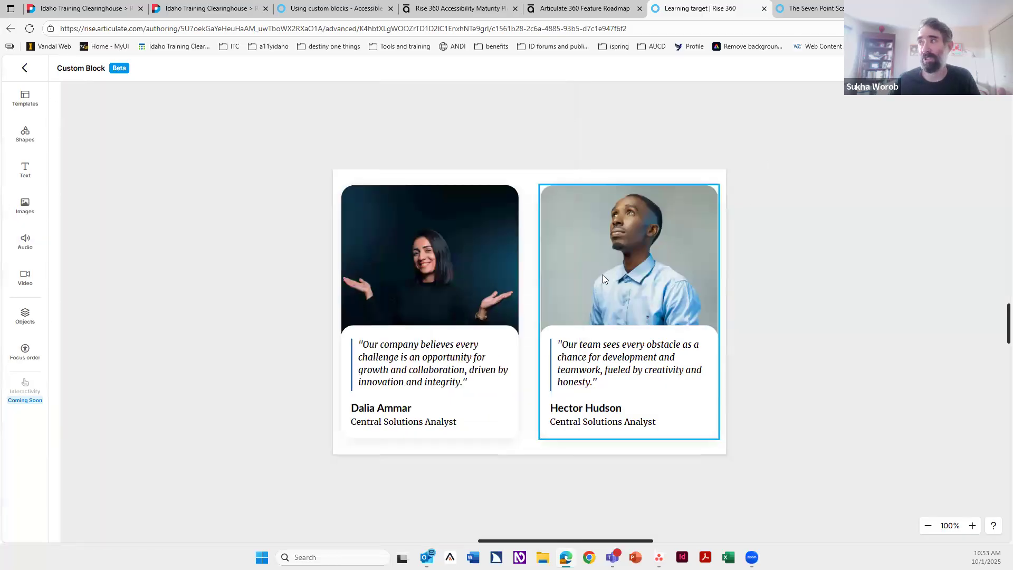
click(598, 274)
click(589, 171)
click(750, 224)
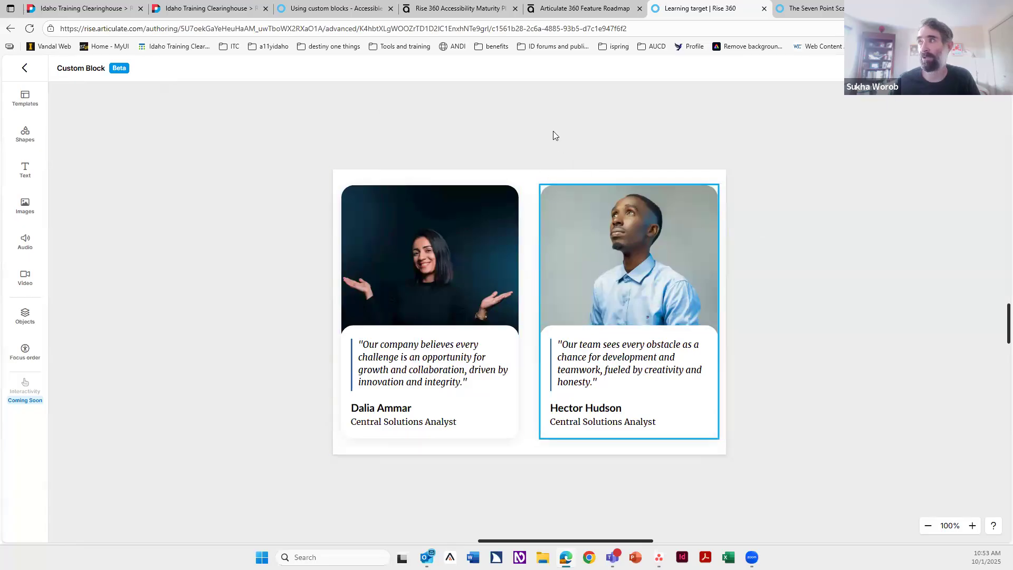
click(400, 100)
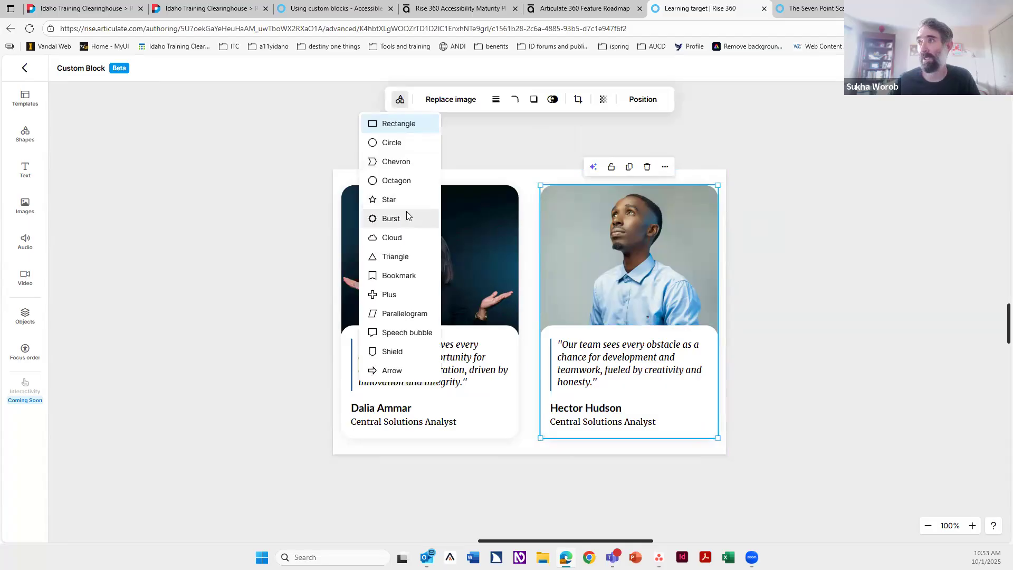
click(391, 218)
double_click(628, 292)
drag(634, 271, 630, 321)
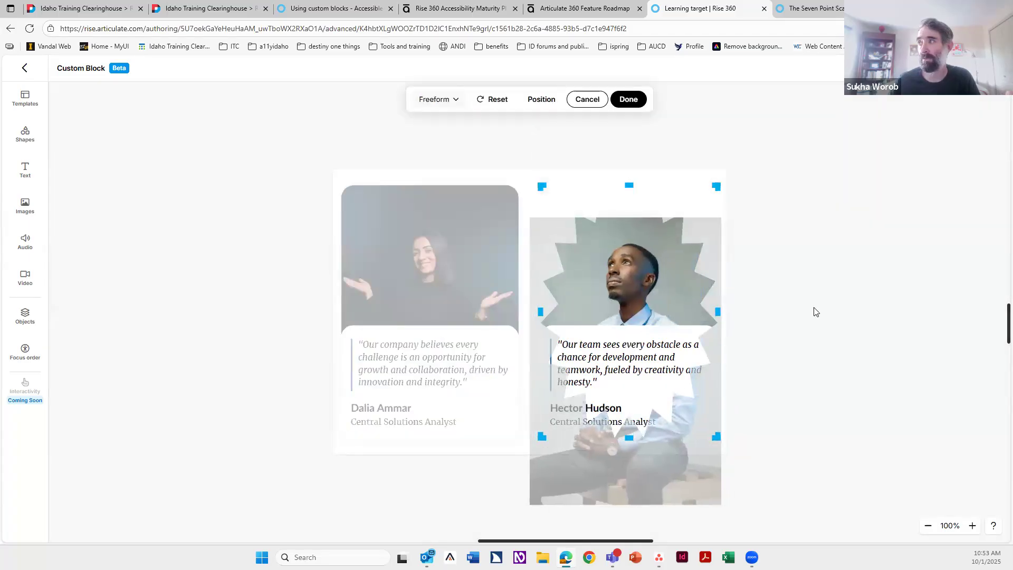
click(772, 308)
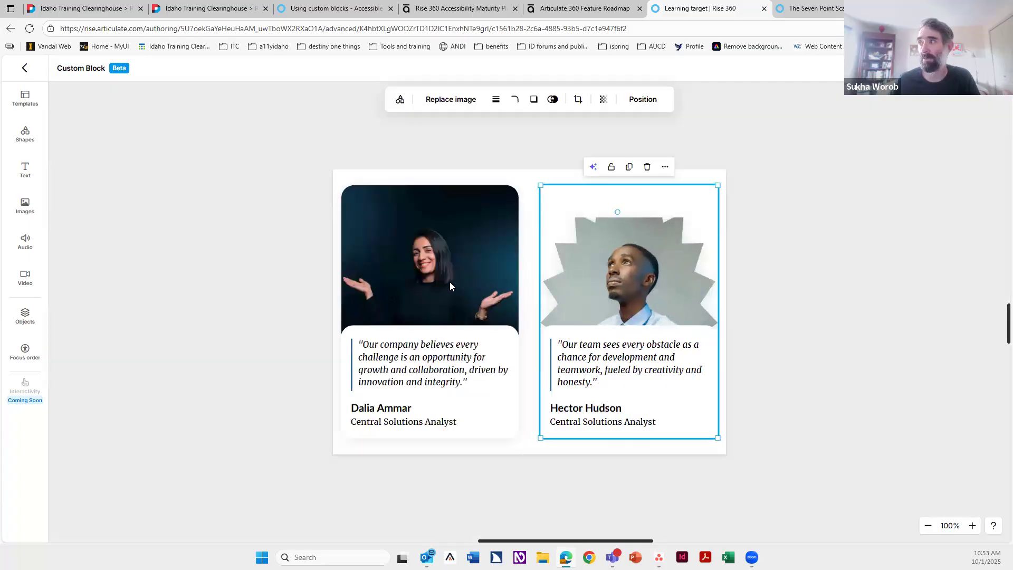
double_click(613, 285)
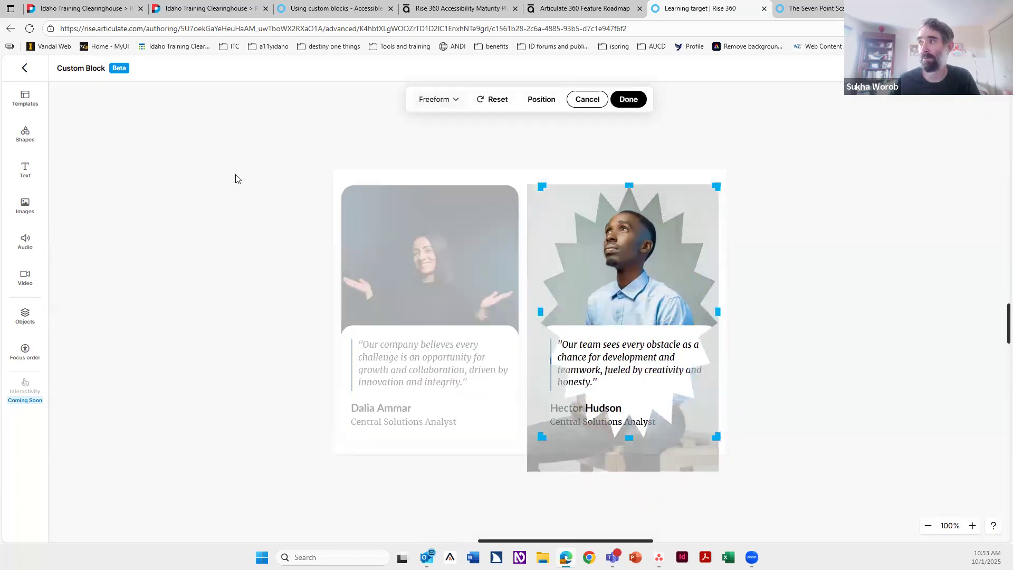
click(214, 288)
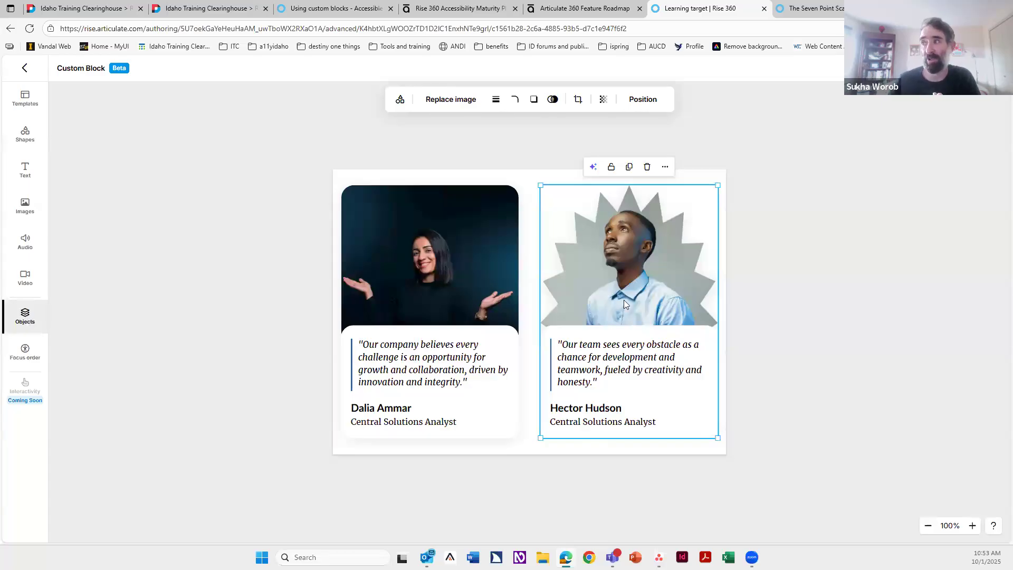
double_click(628, 265)
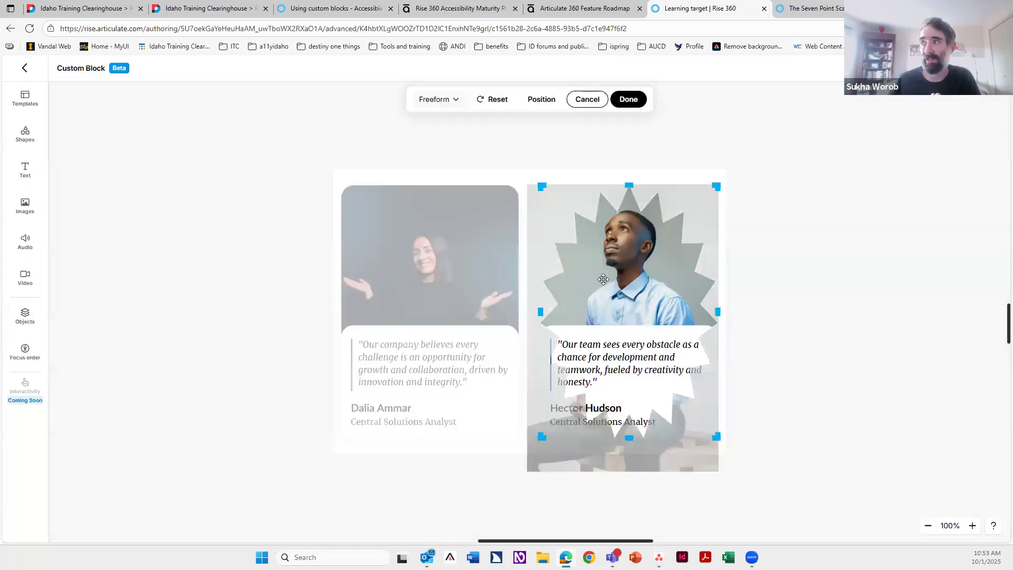
right_click(185, 233)
click(588, 360)
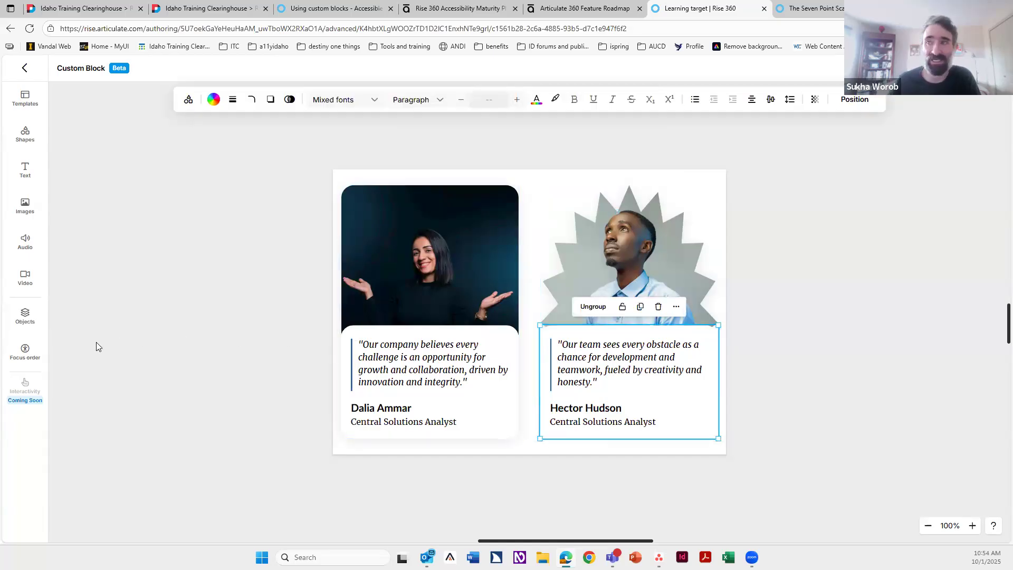
Step: Move the second card's Rectangle layer above its Group in the object list, then move it back
click(24, 317)
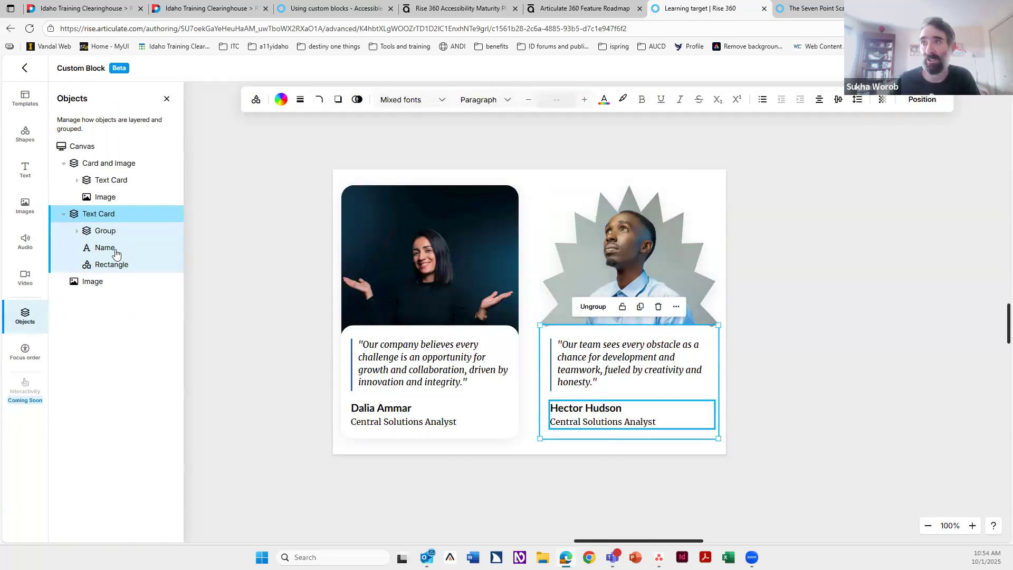
click(112, 264)
drag(116, 270, 117, 230)
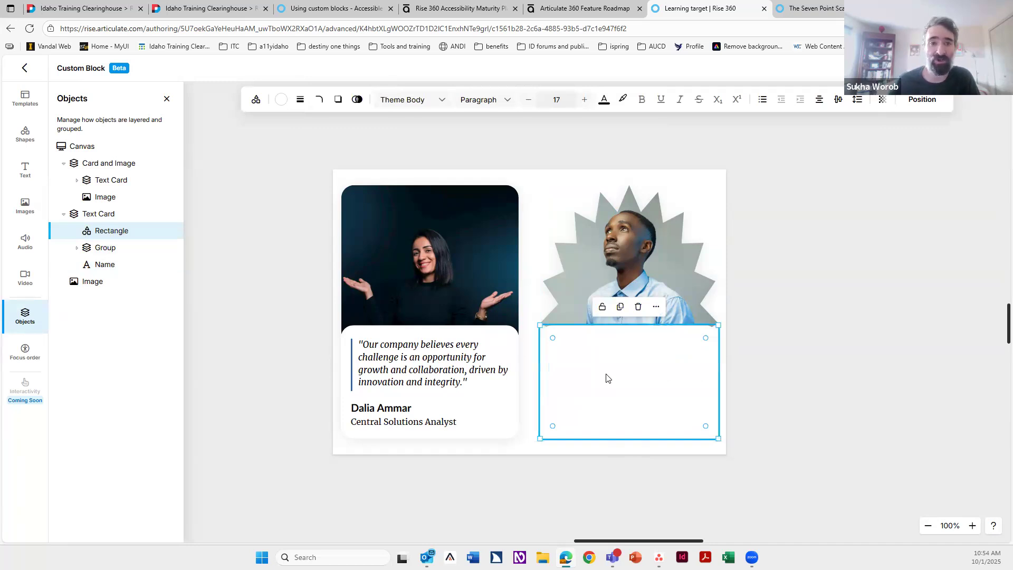
drag(120, 231, 118, 275)
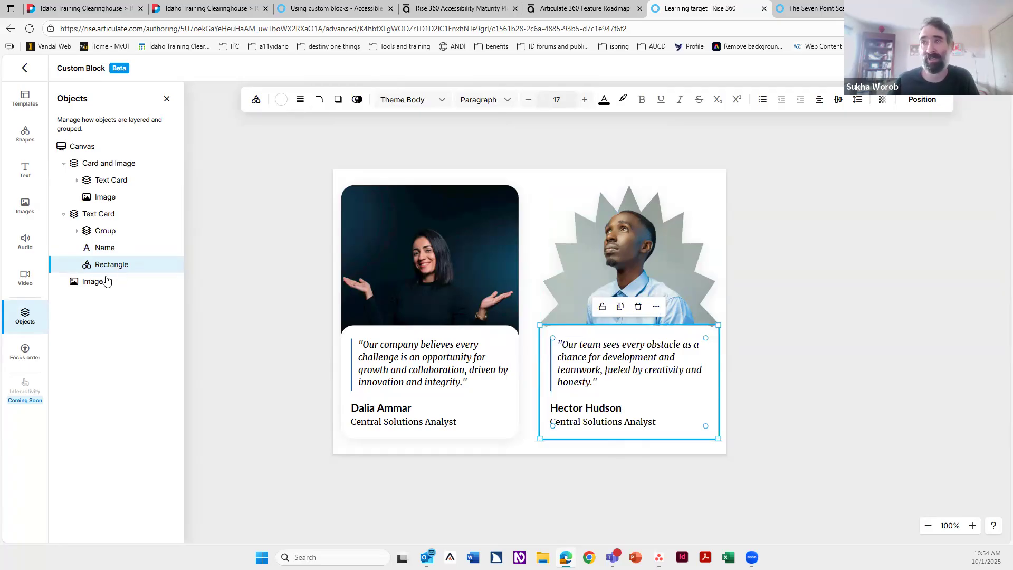
Step: Open the focus order list and inspect the first card's Text Card, Group, Text and Line entries
click(24, 350)
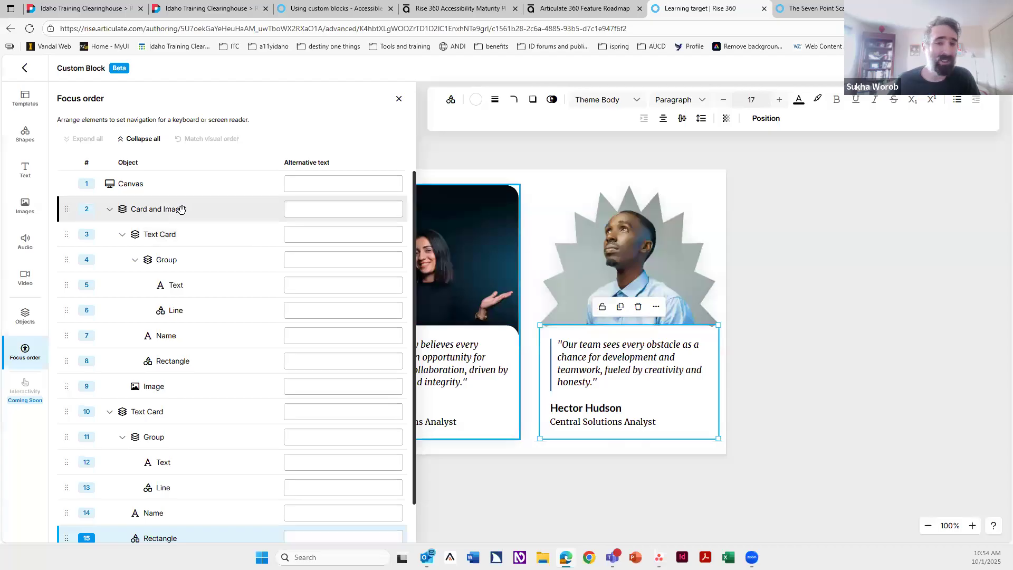
click(196, 237)
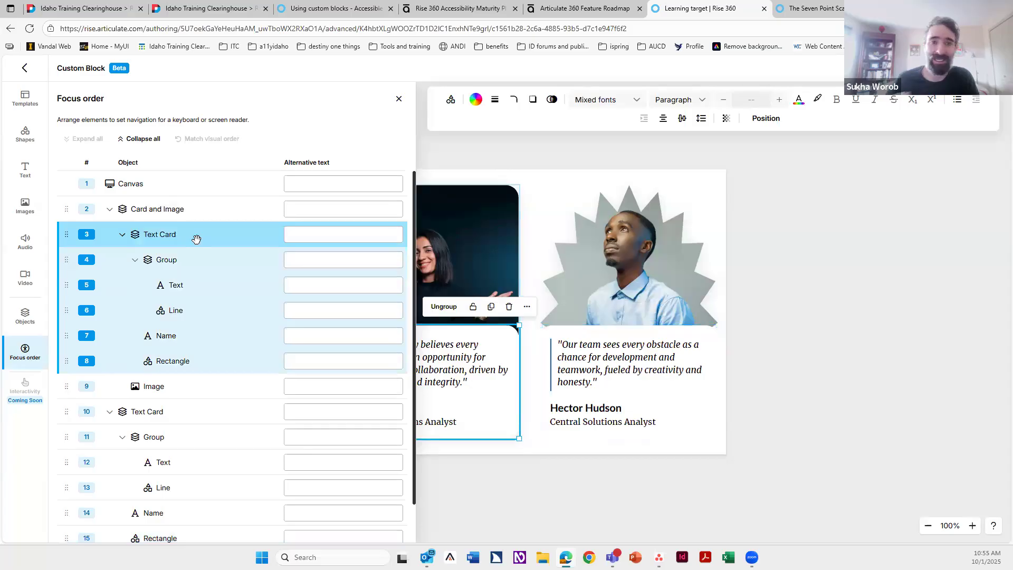
click(348, 232)
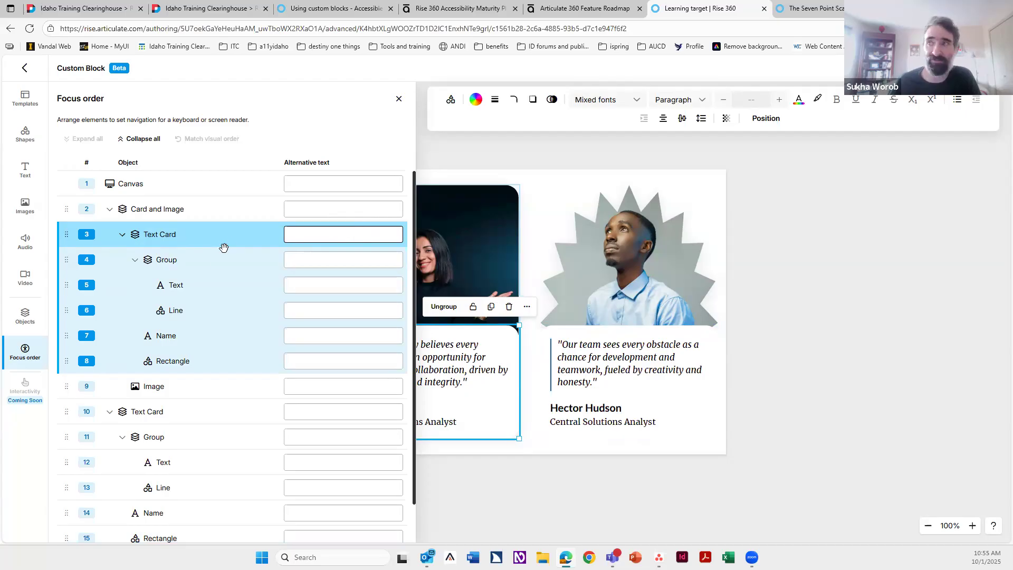
click(216, 267)
click(216, 266)
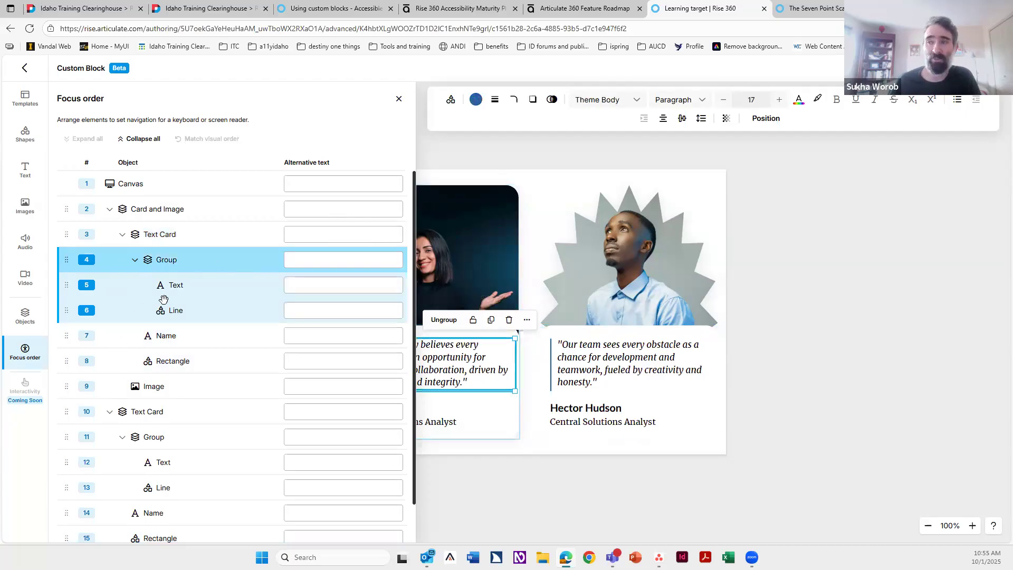
click(207, 287)
click(203, 314)
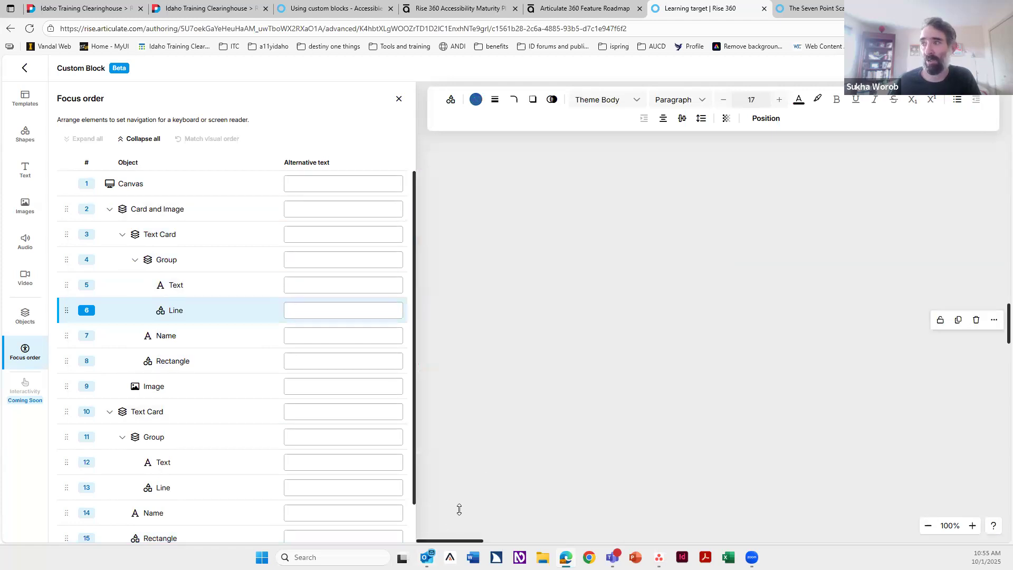
click(444, 523)
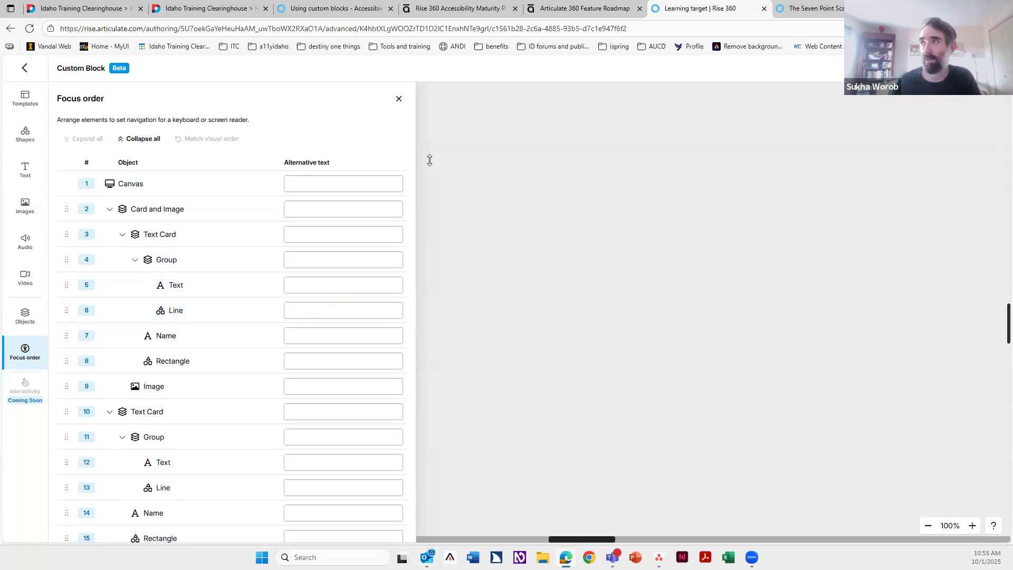
click(399, 99)
drag(291, 542, 103, 533)
scroll(795, 379, up, 10)
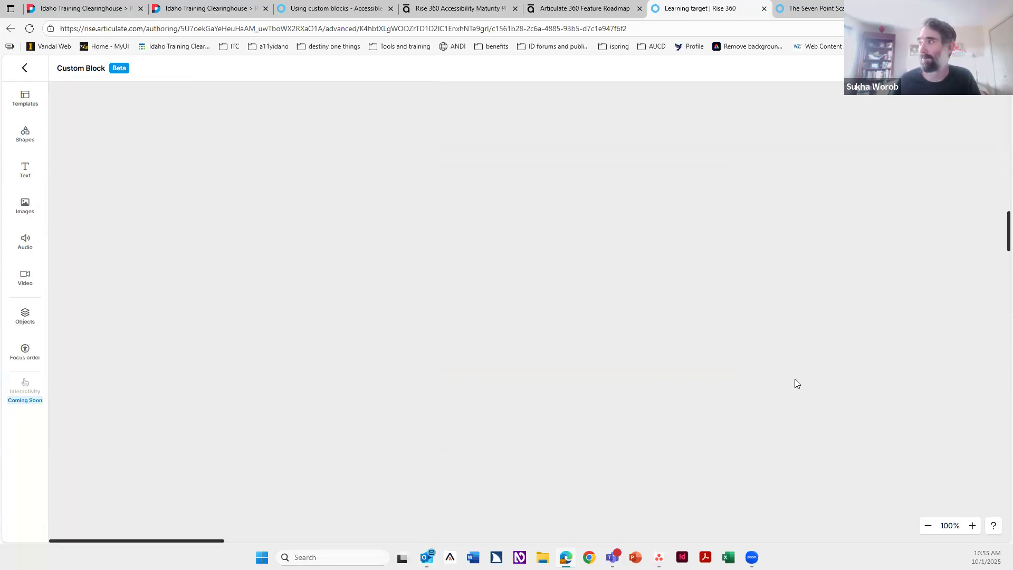
drag(190, 543, 557, 534)
scroll(792, 389, down, 5)
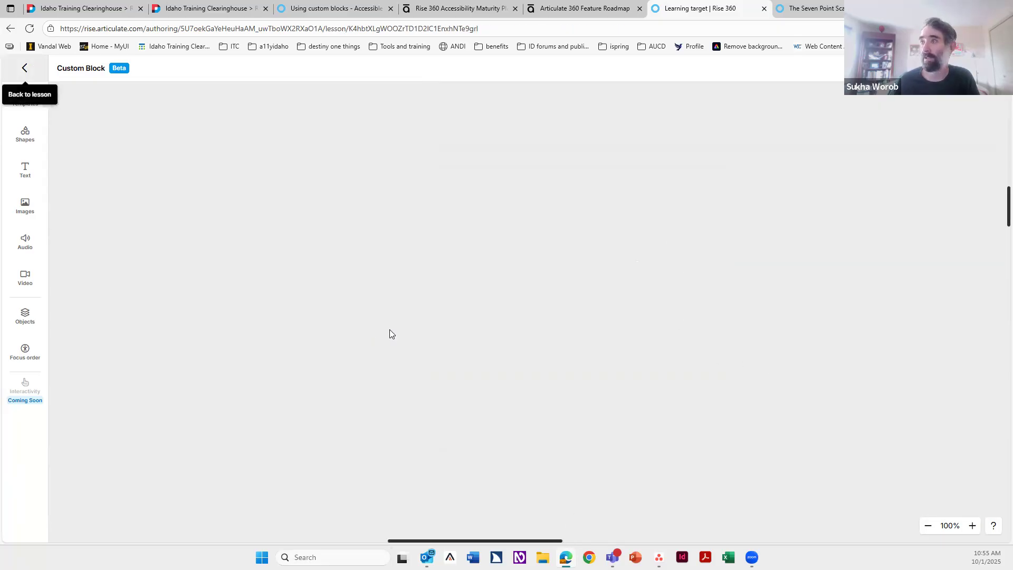
Step: Reopen the testimonial block in the custom block editor
scroll(256, 357, down, 10)
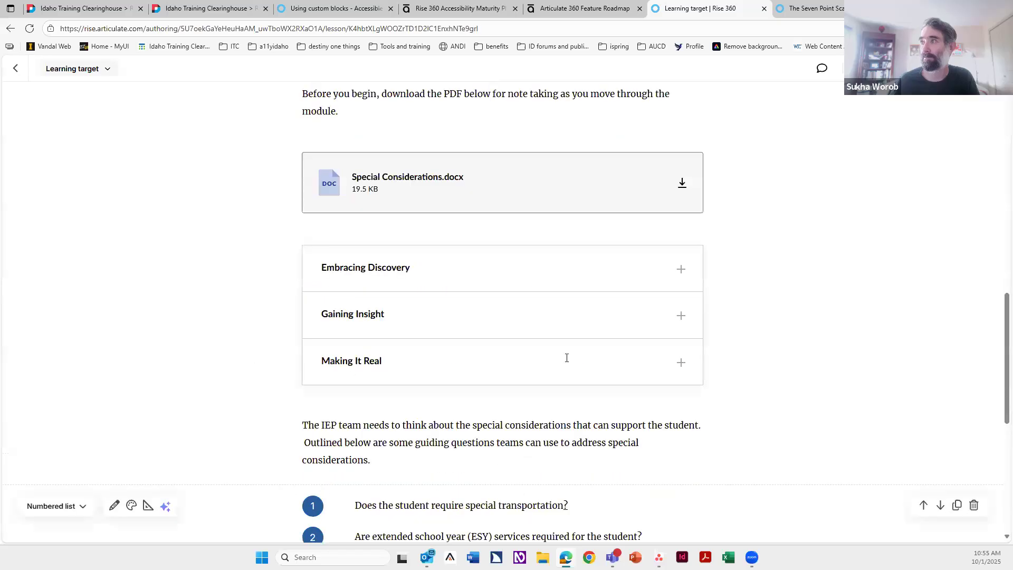
scroll(567, 358, up, 7)
click(104, 142)
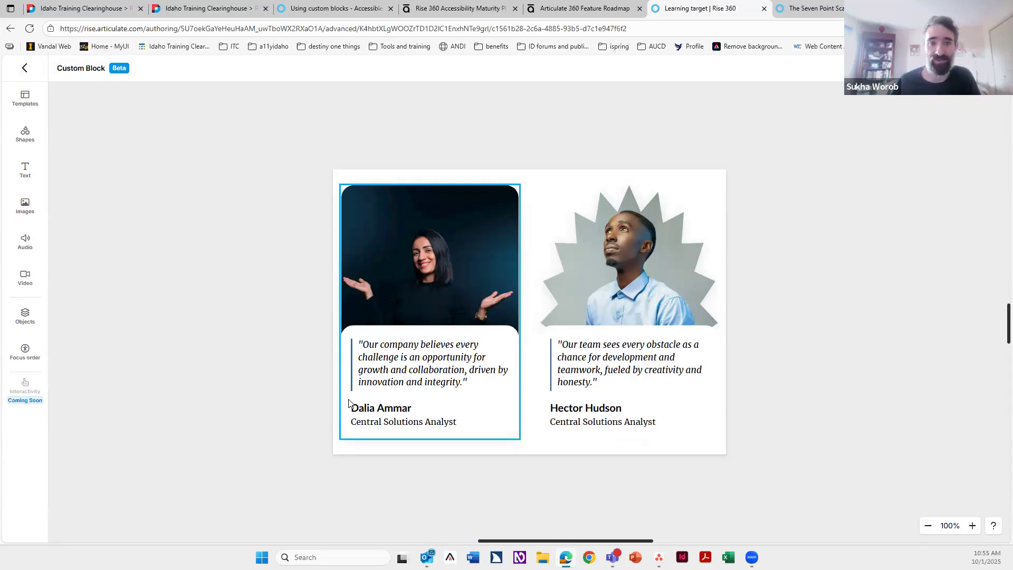
Step: Review the focus order entries for both cards' text and name objects
click(33, 354)
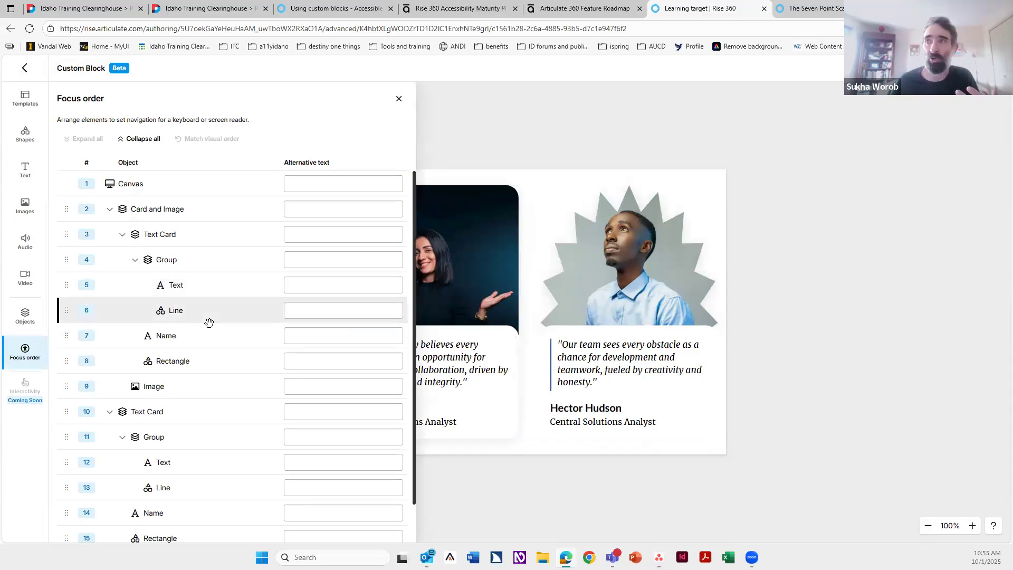
click(200, 285)
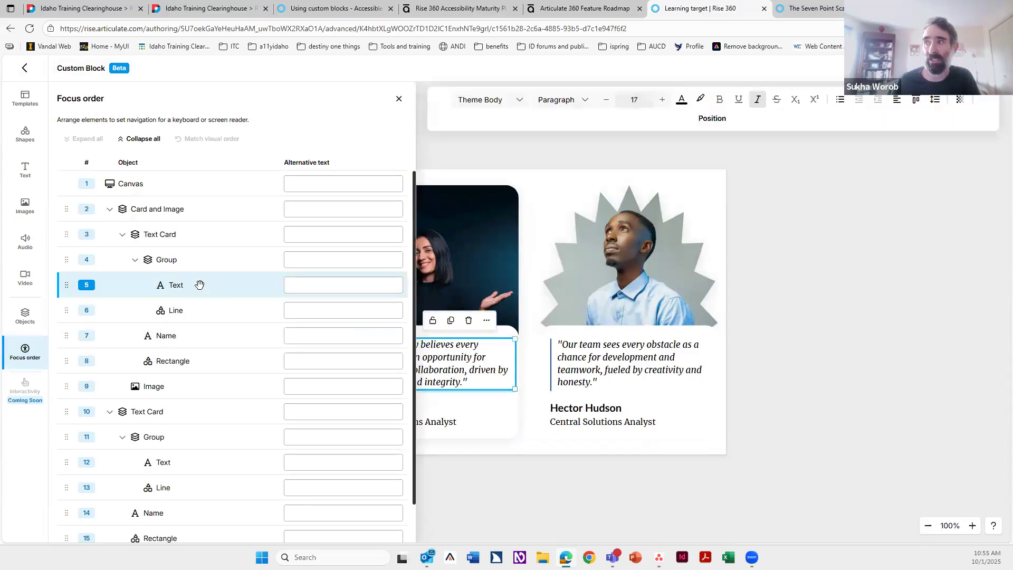
scroll(199, 421, down, 1)
click(196, 419)
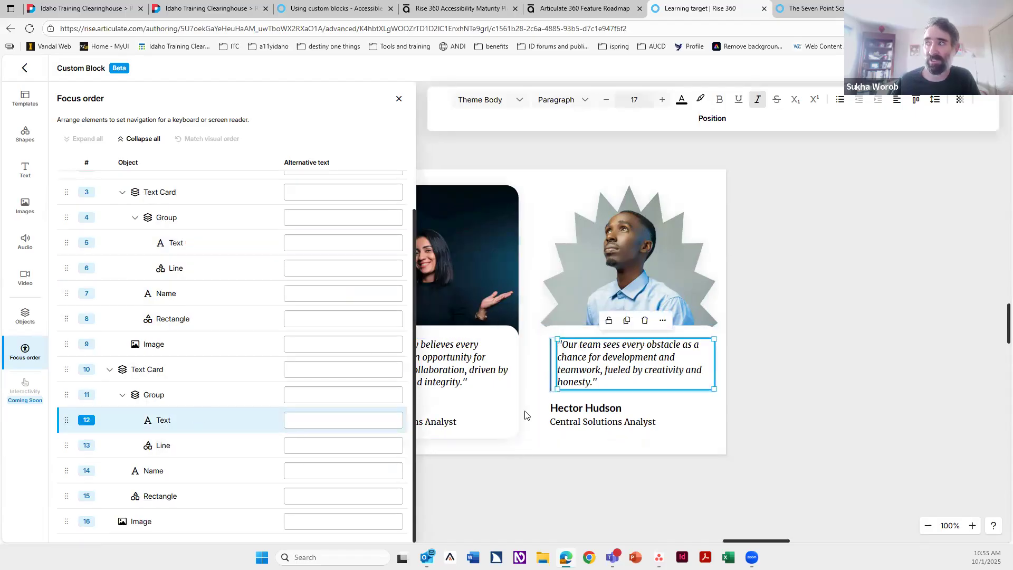
Step: Give the second card's Image the alternative text "image of a man looking up" in the focus order list, then leave the custom block editor
click(167, 476)
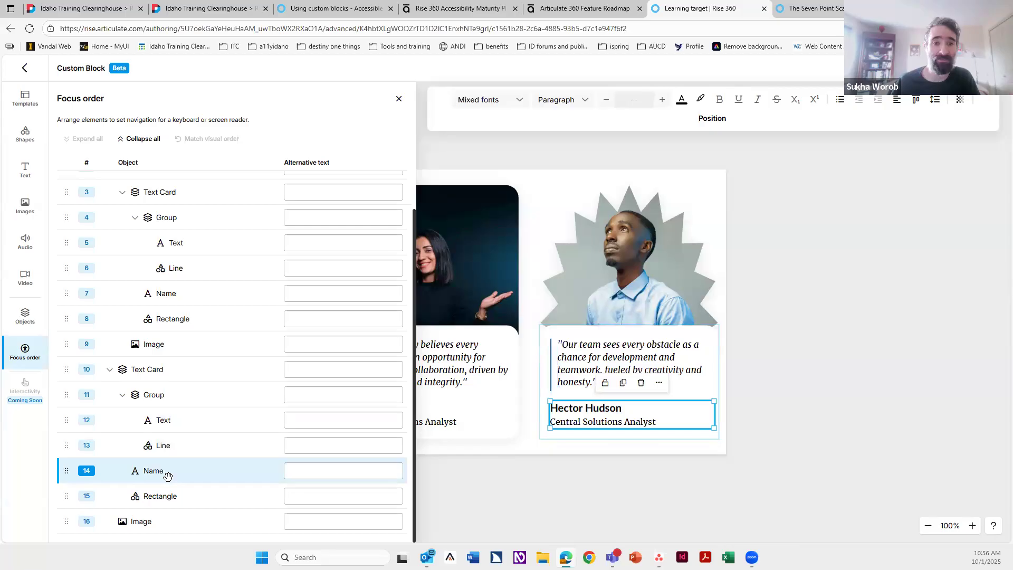
click(330, 471)
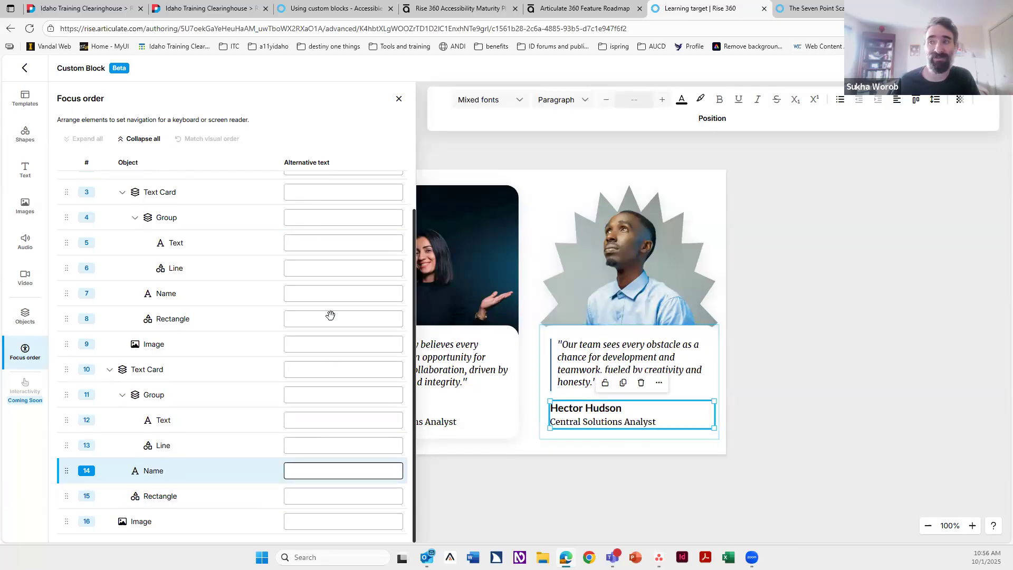
click(314, 347)
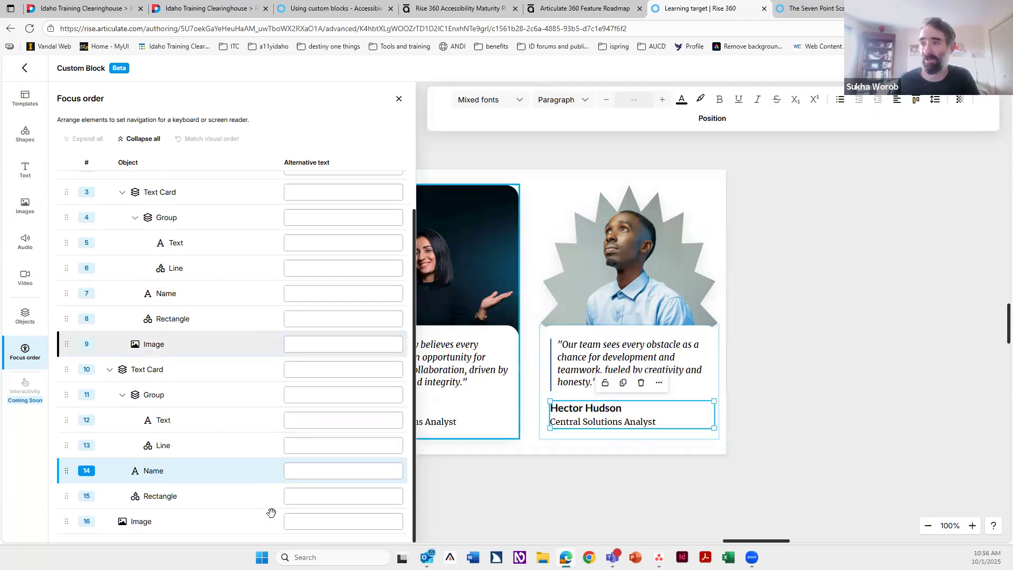
click(313, 514)
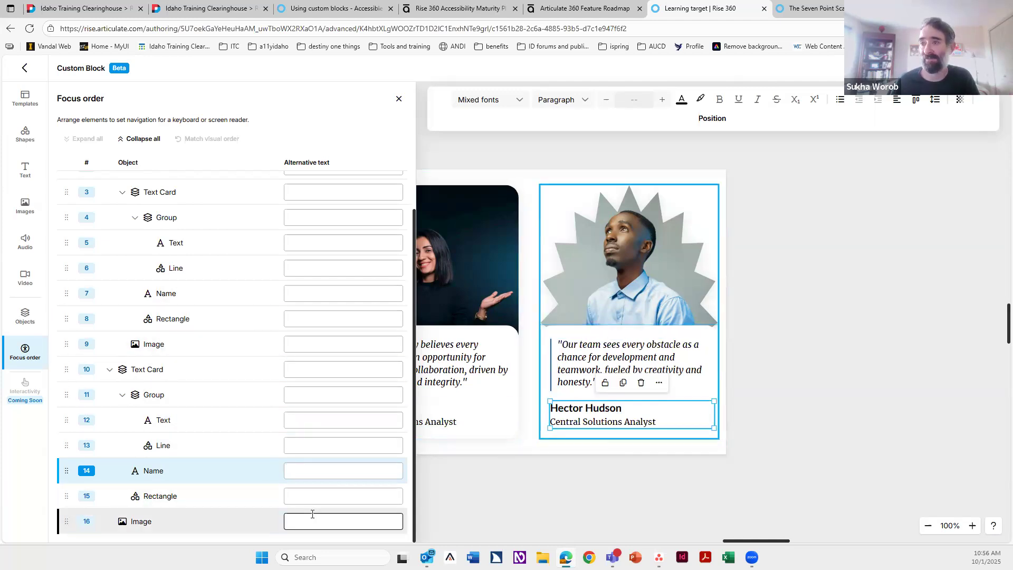
click(188, 521)
click(337, 525)
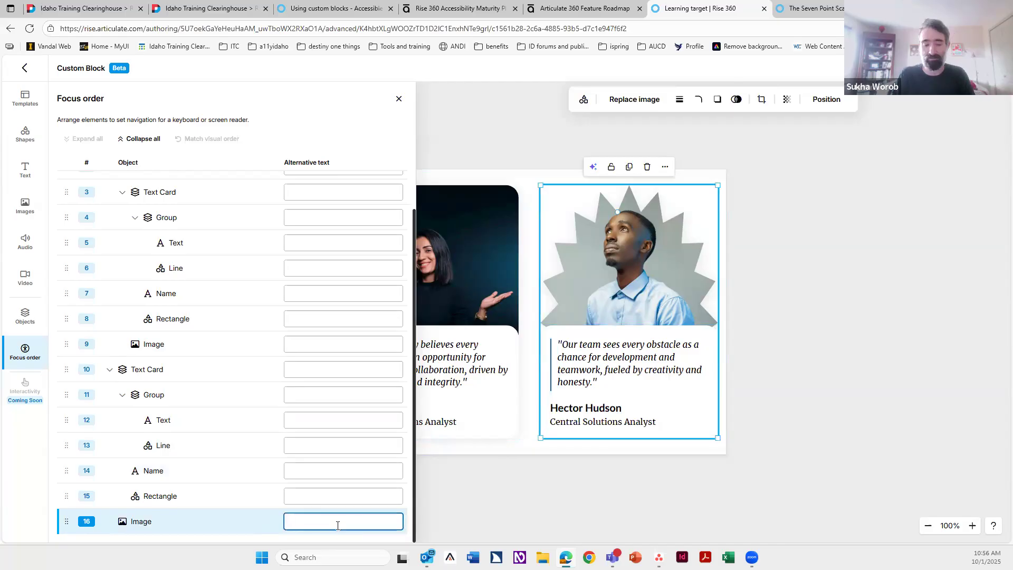
text(image of a man looking up)
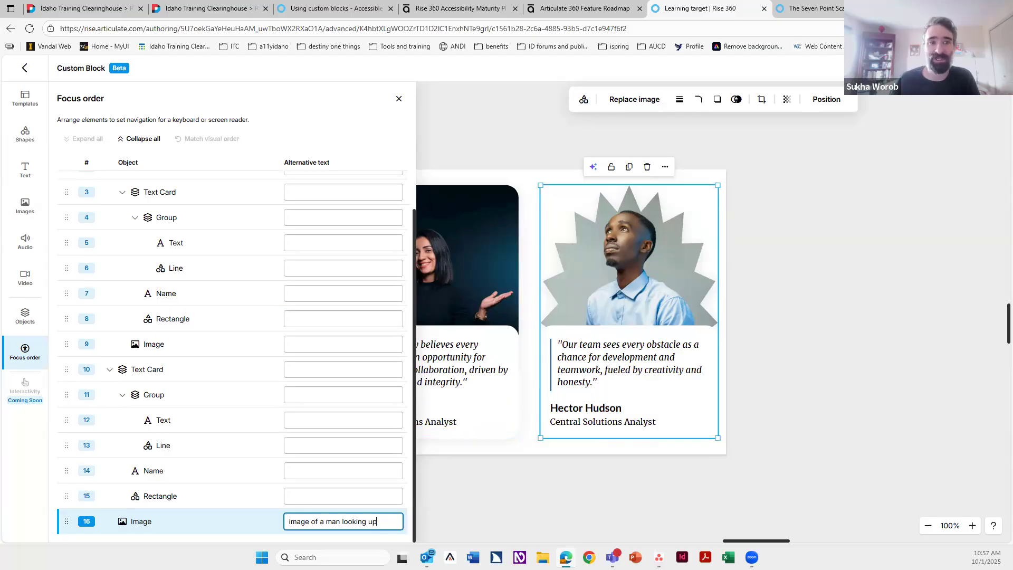
click(399, 99)
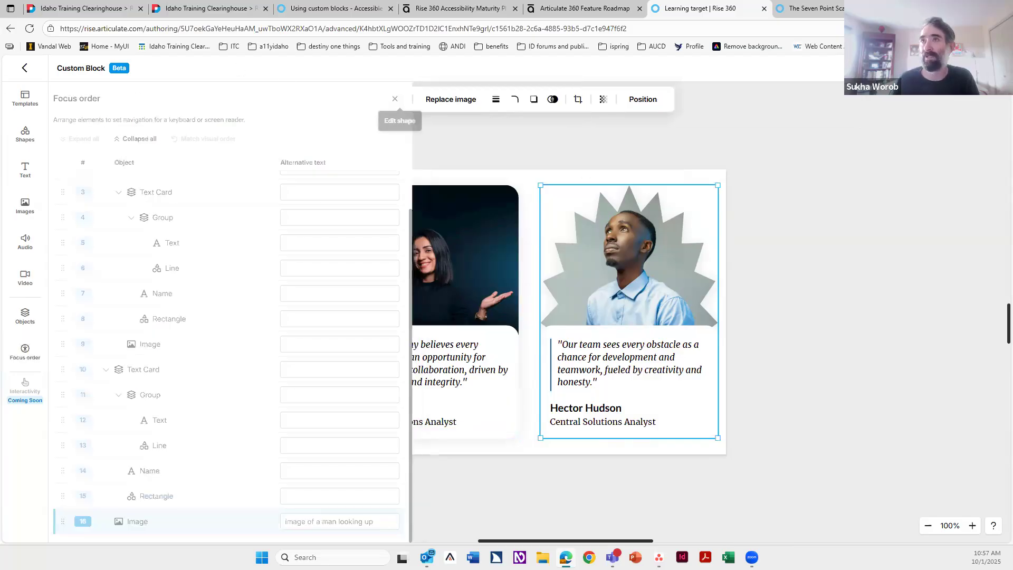
click(25, 69)
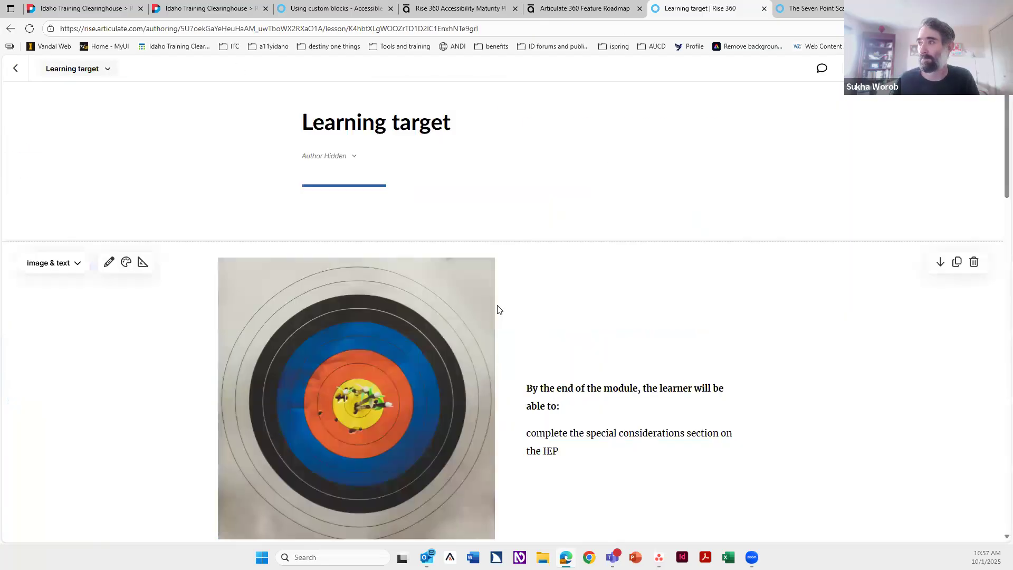
Step: Browse the Interactive blocks in the block library below the attachment block without inserting one
scroll(497, 310, down, 5)
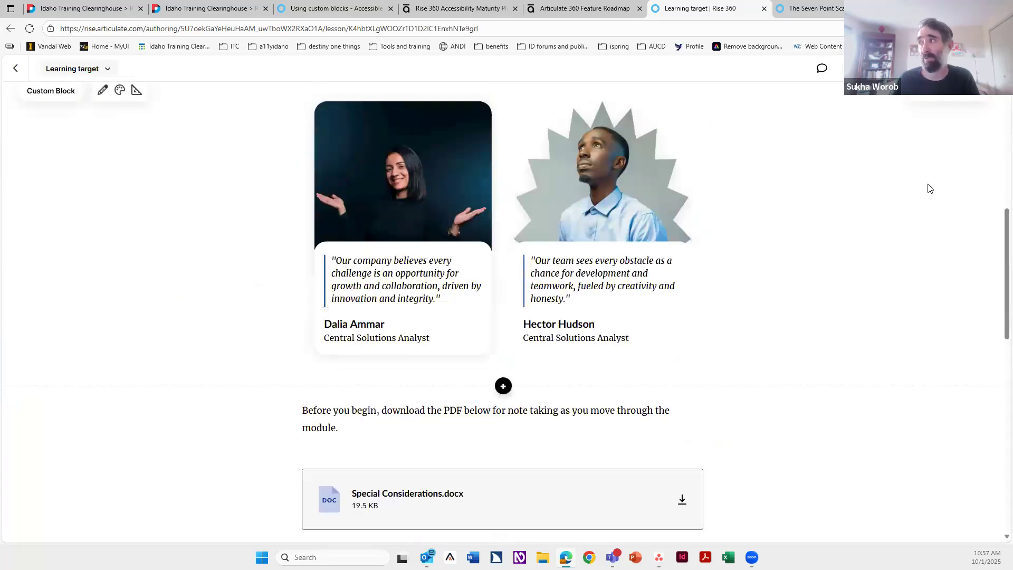
scroll(985, 218, up, 2)
click(974, 195)
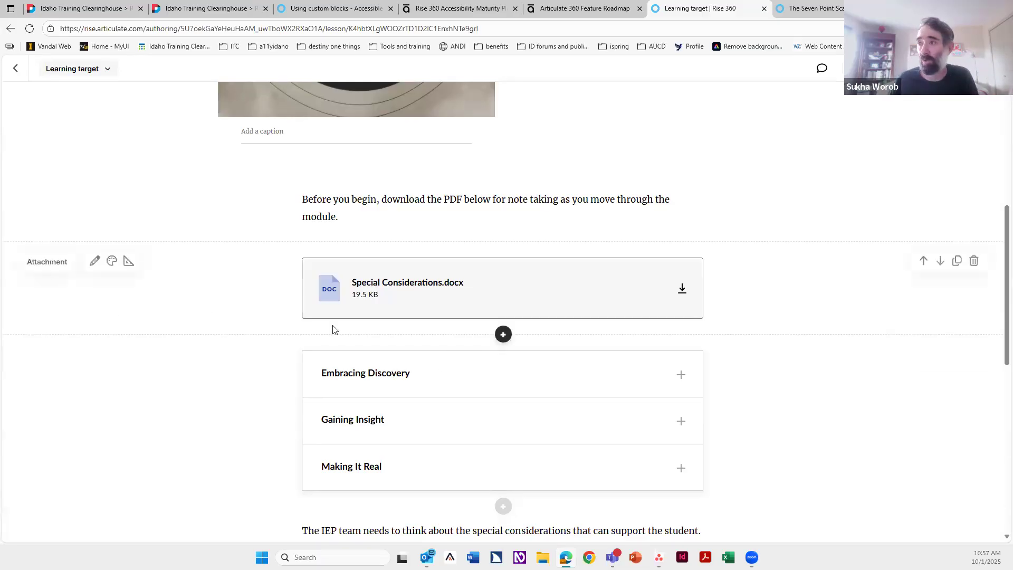
click(504, 335)
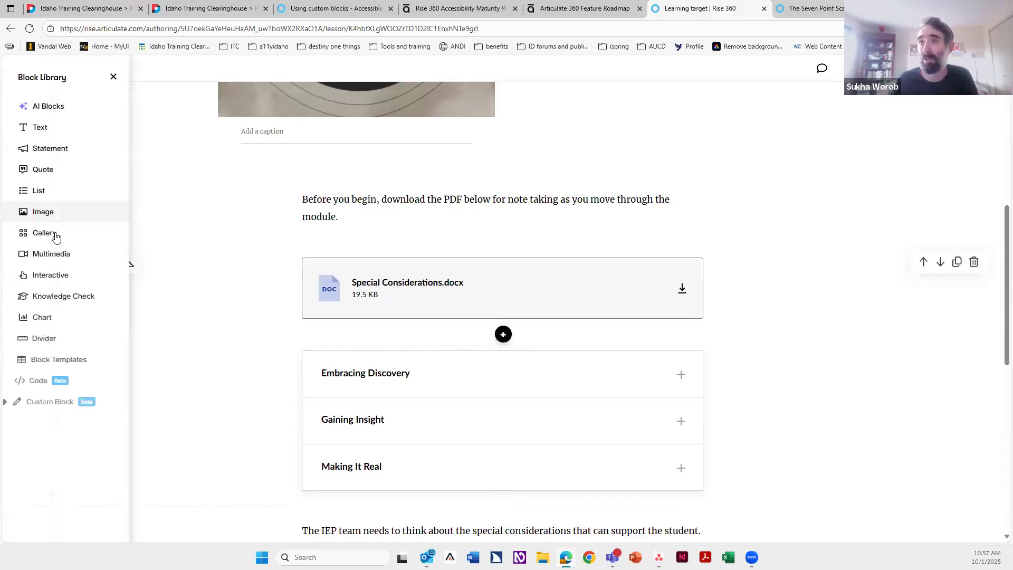
click(62, 279)
scroll(177, 362, down, 10)
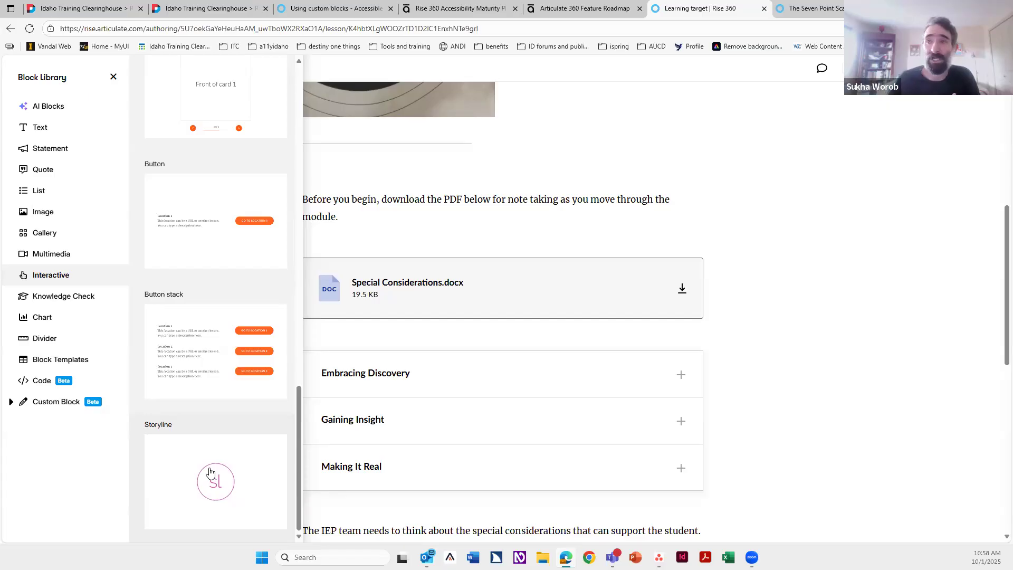
click(414, 289)
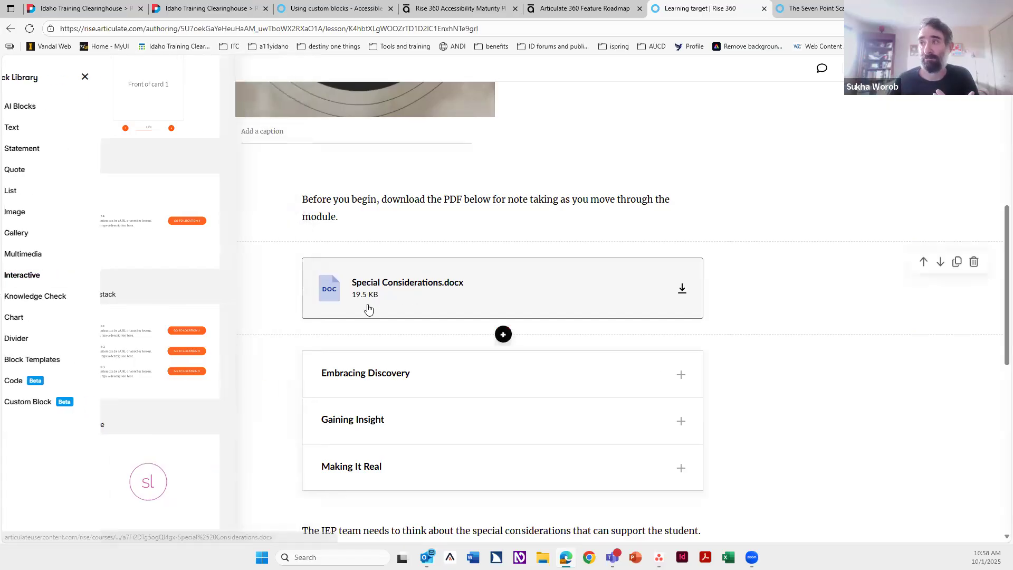
Step: Switch to the Accessible Authoring in Rise course and open the Rise Blocks - Not accessible lesson
scroll(176, 153, up, 3)
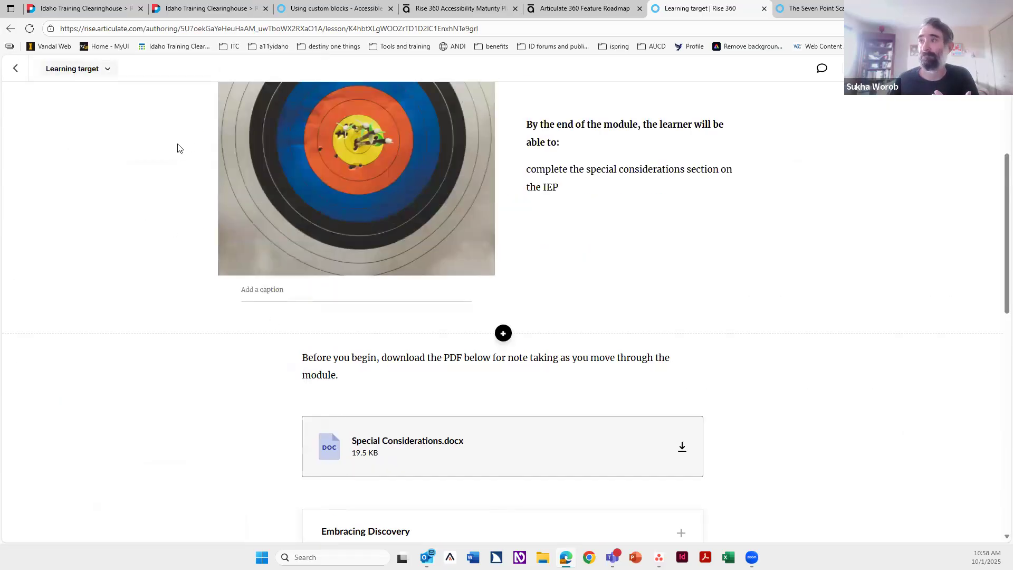
click(333, 9)
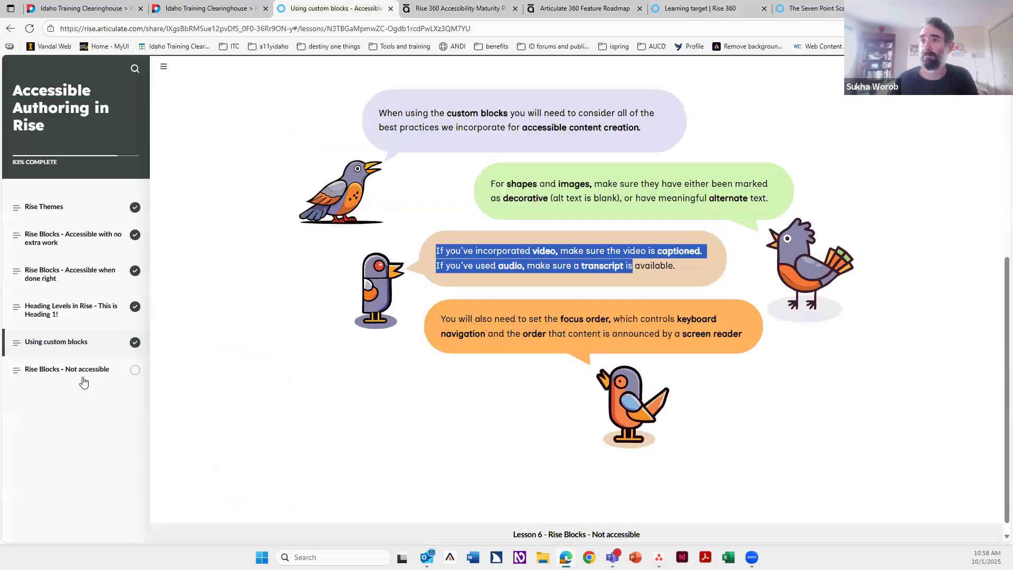
click(90, 372)
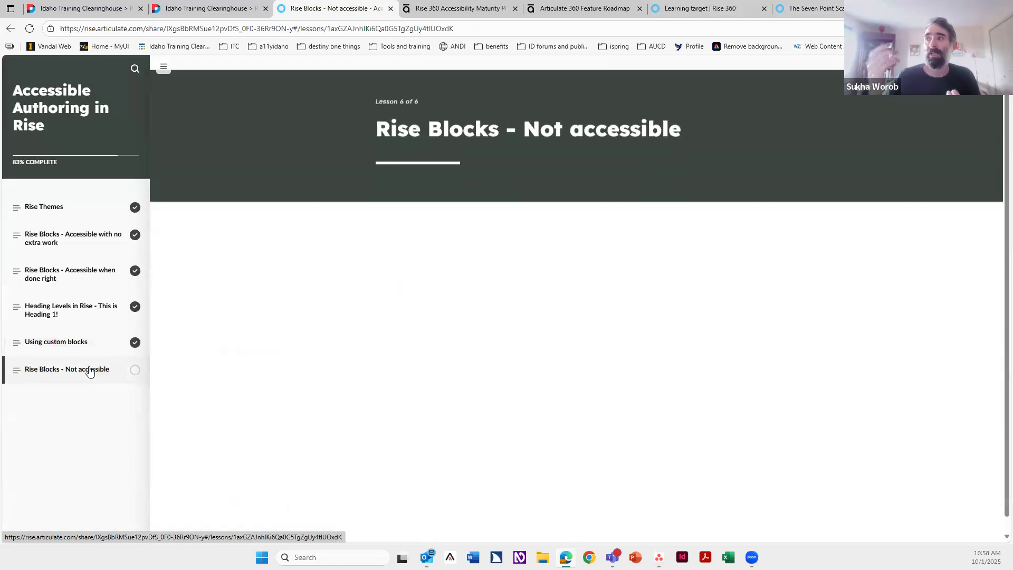